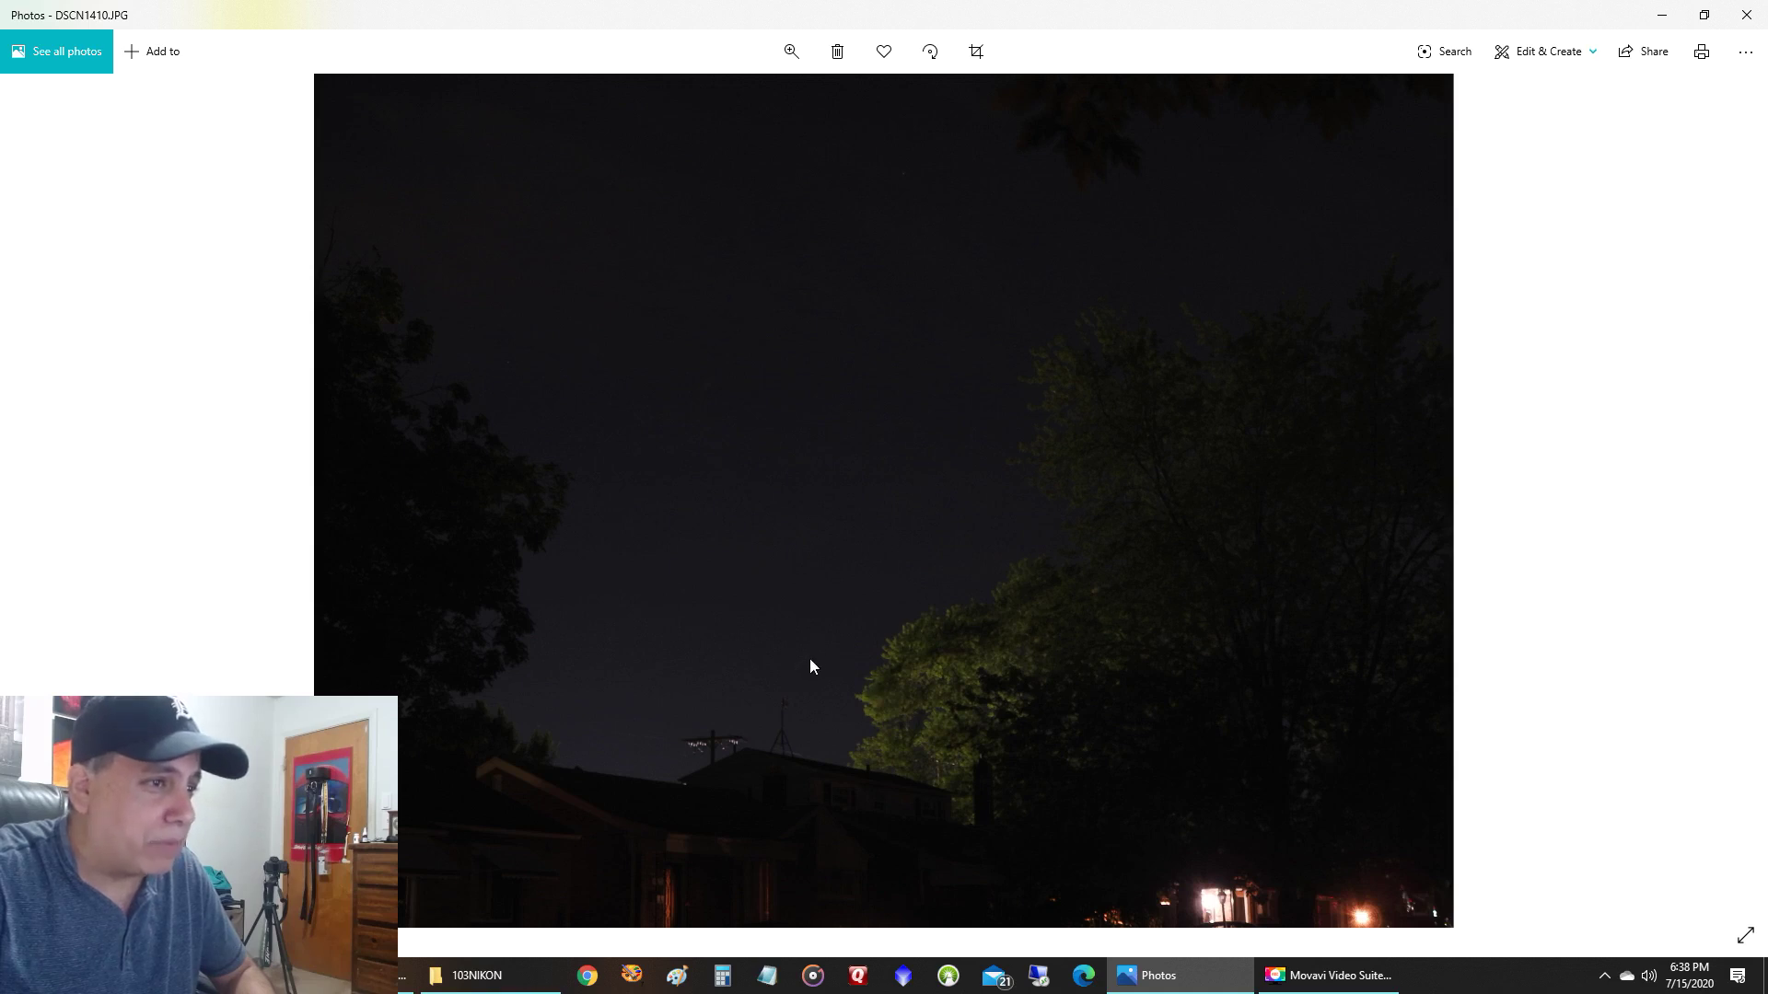
- Zoom into the DSCN1410 night-sky frame in Photos to inspect it closely
{"action": "scroll", "coordinate": [822, 659], "scroll_direction": "up", "scroll_amount": 3}
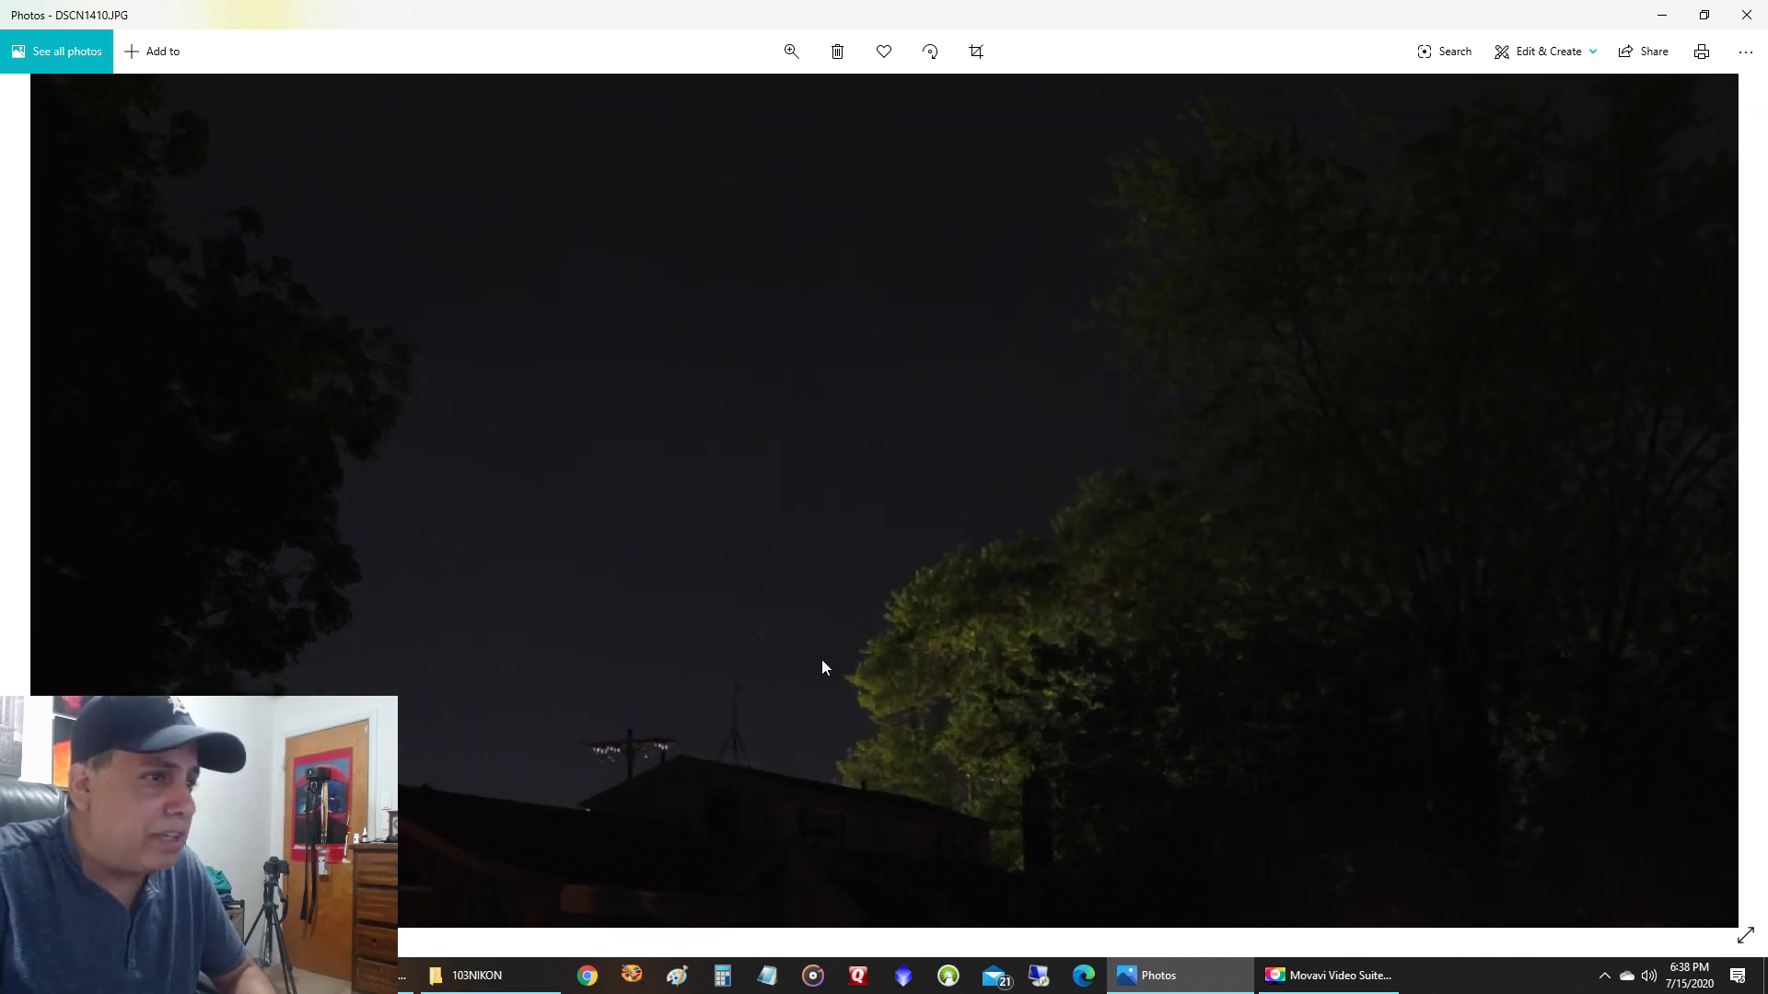
{"action": "scroll", "coordinate": [802, 645], "scroll_direction": "up", "scroll_amount": 3}
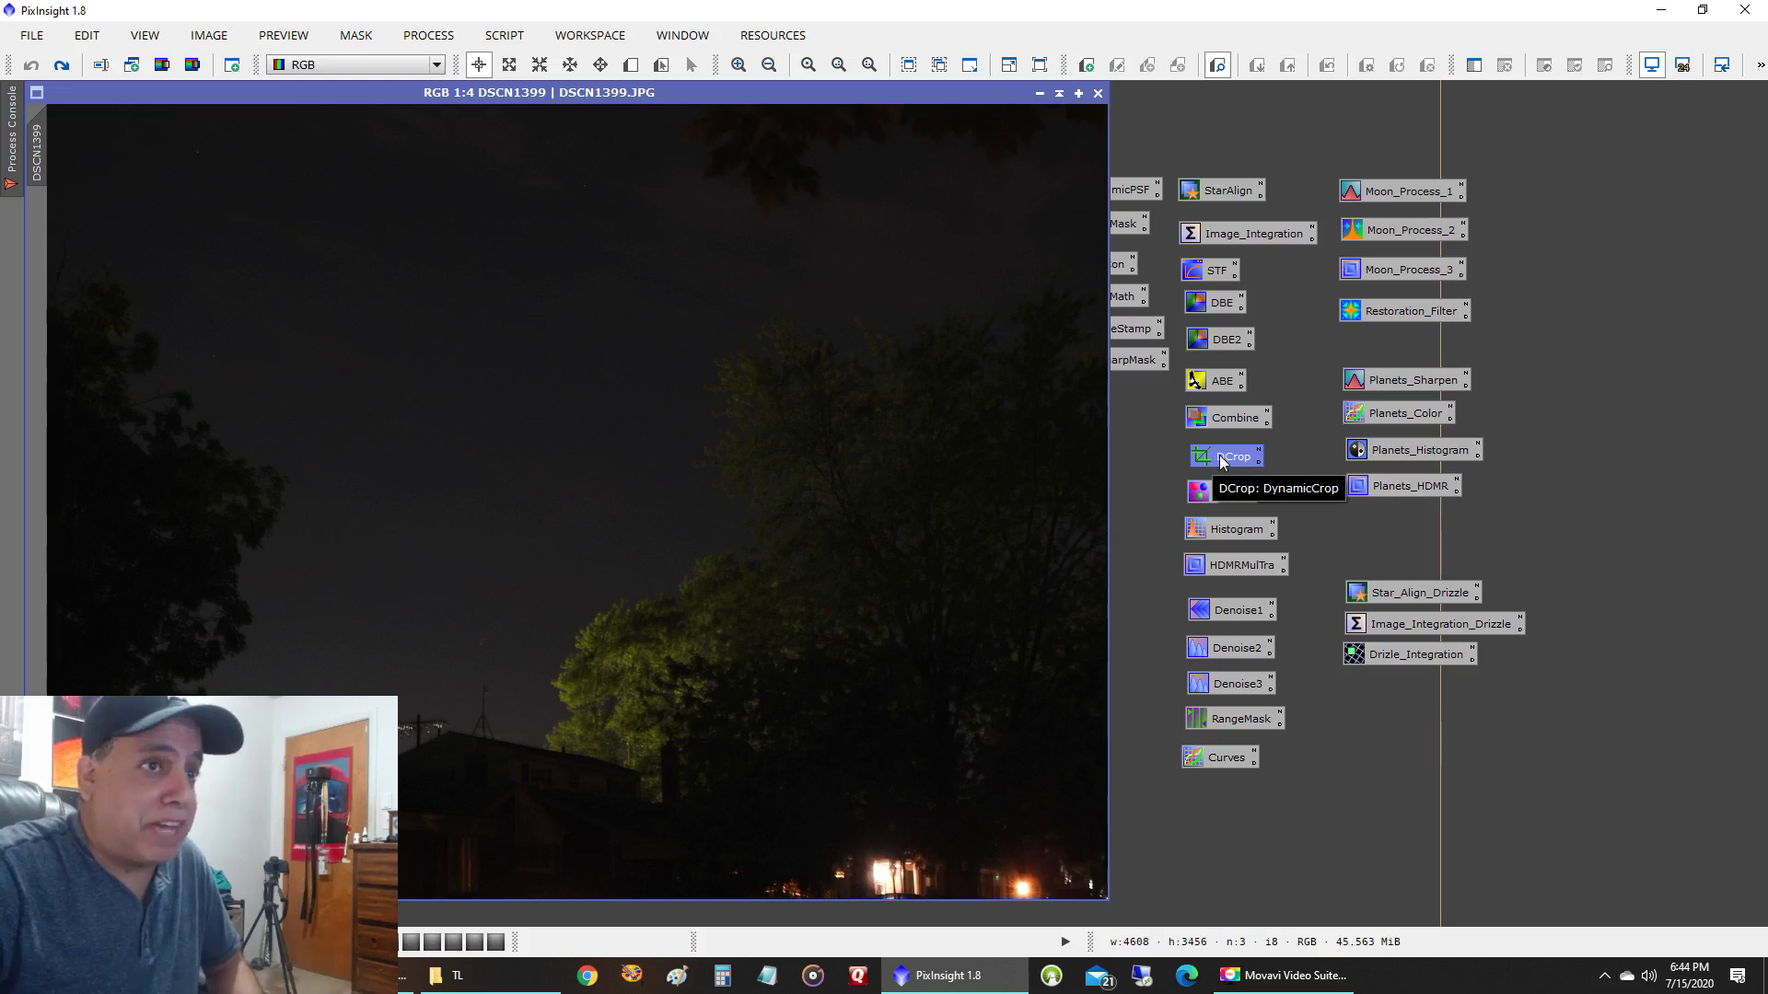
- Crop DSCN1399 with DynamicCrop to a 1488×866 box around the comet above the rooftops
{"action": "double_click", "coordinate": [1222, 458]}
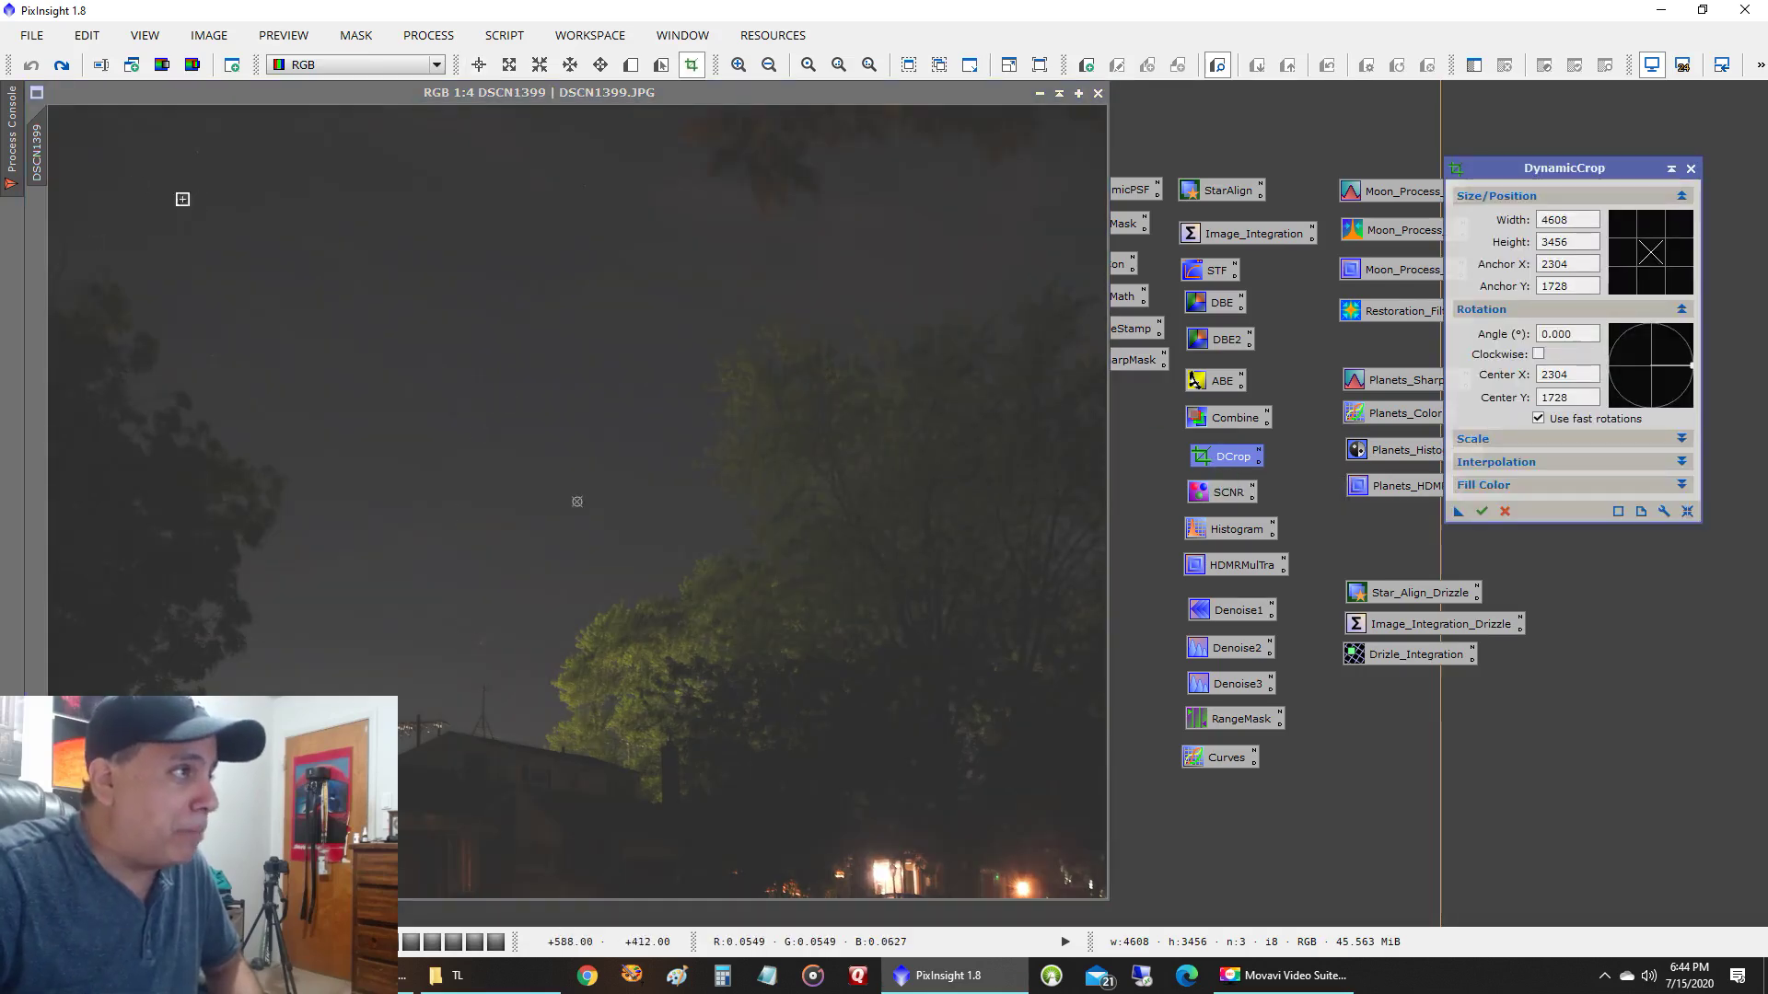
{"action": "scroll", "coordinate": [212, 222], "scroll_direction": "down", "scroll_amount": 1}
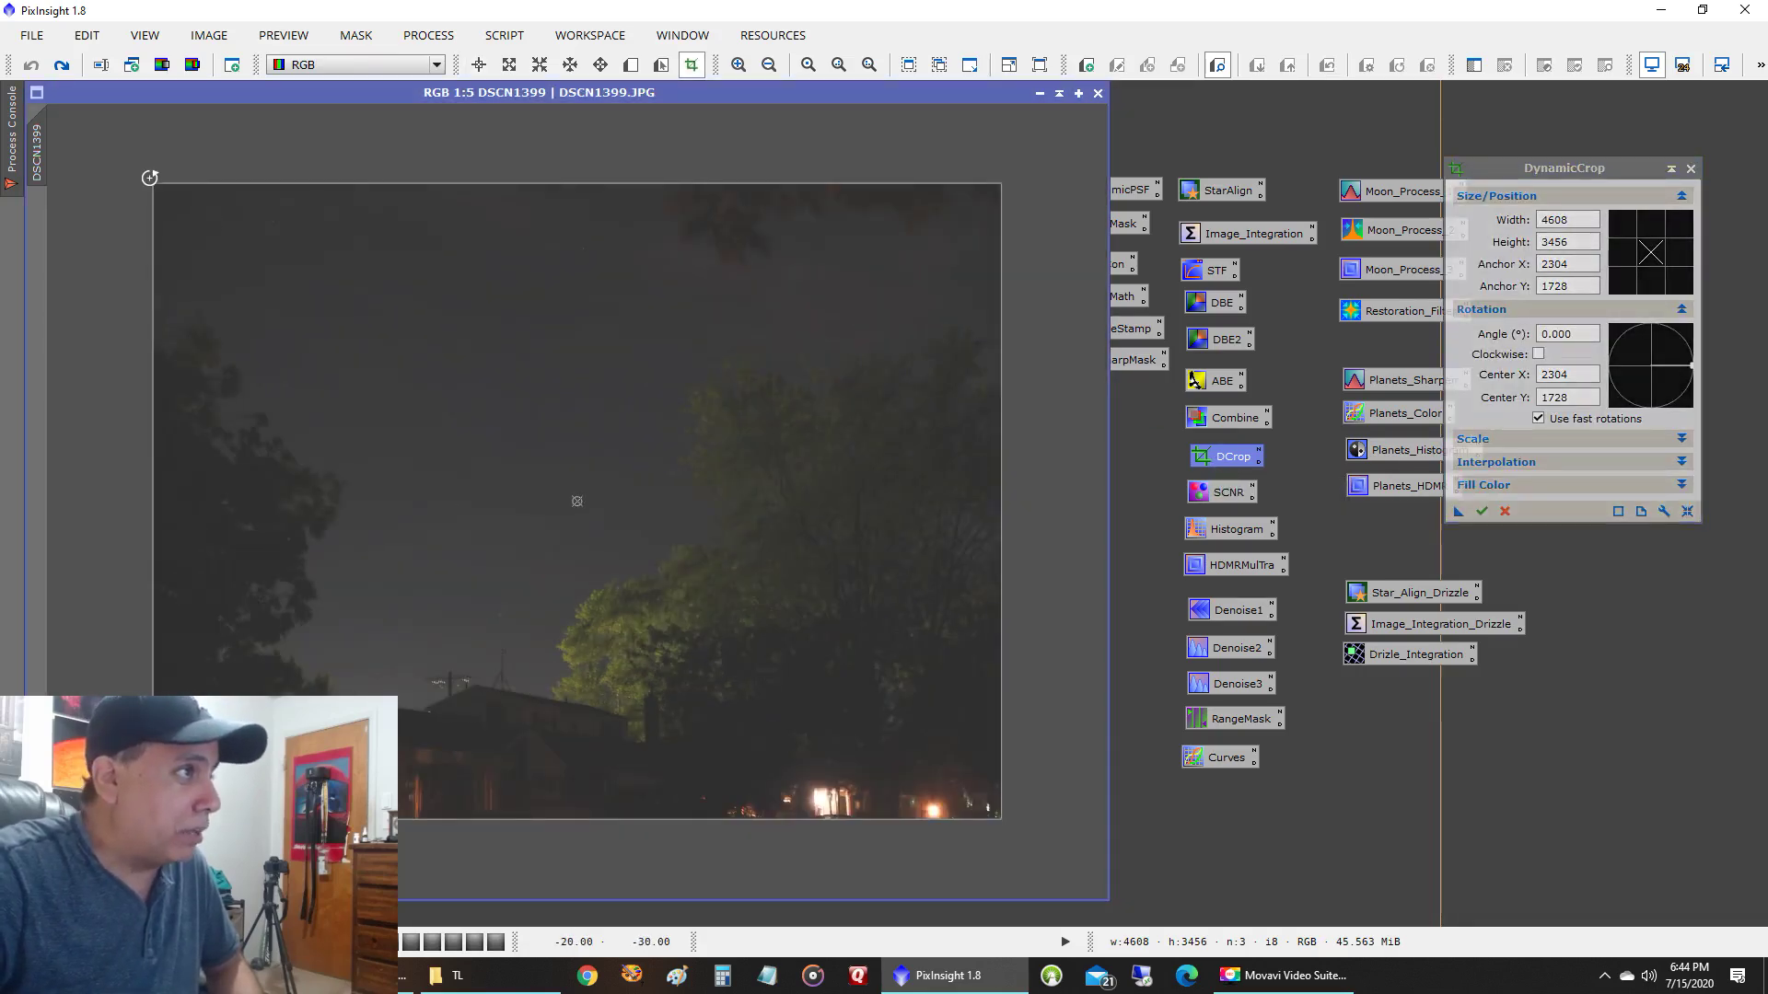
{"action": "left_click_drag", "start_coordinate": [150, 178], "coordinate": [381, 543]}
{"action": "left_click_drag", "start_coordinate": [487, 619], "coordinate": [468, 612]}
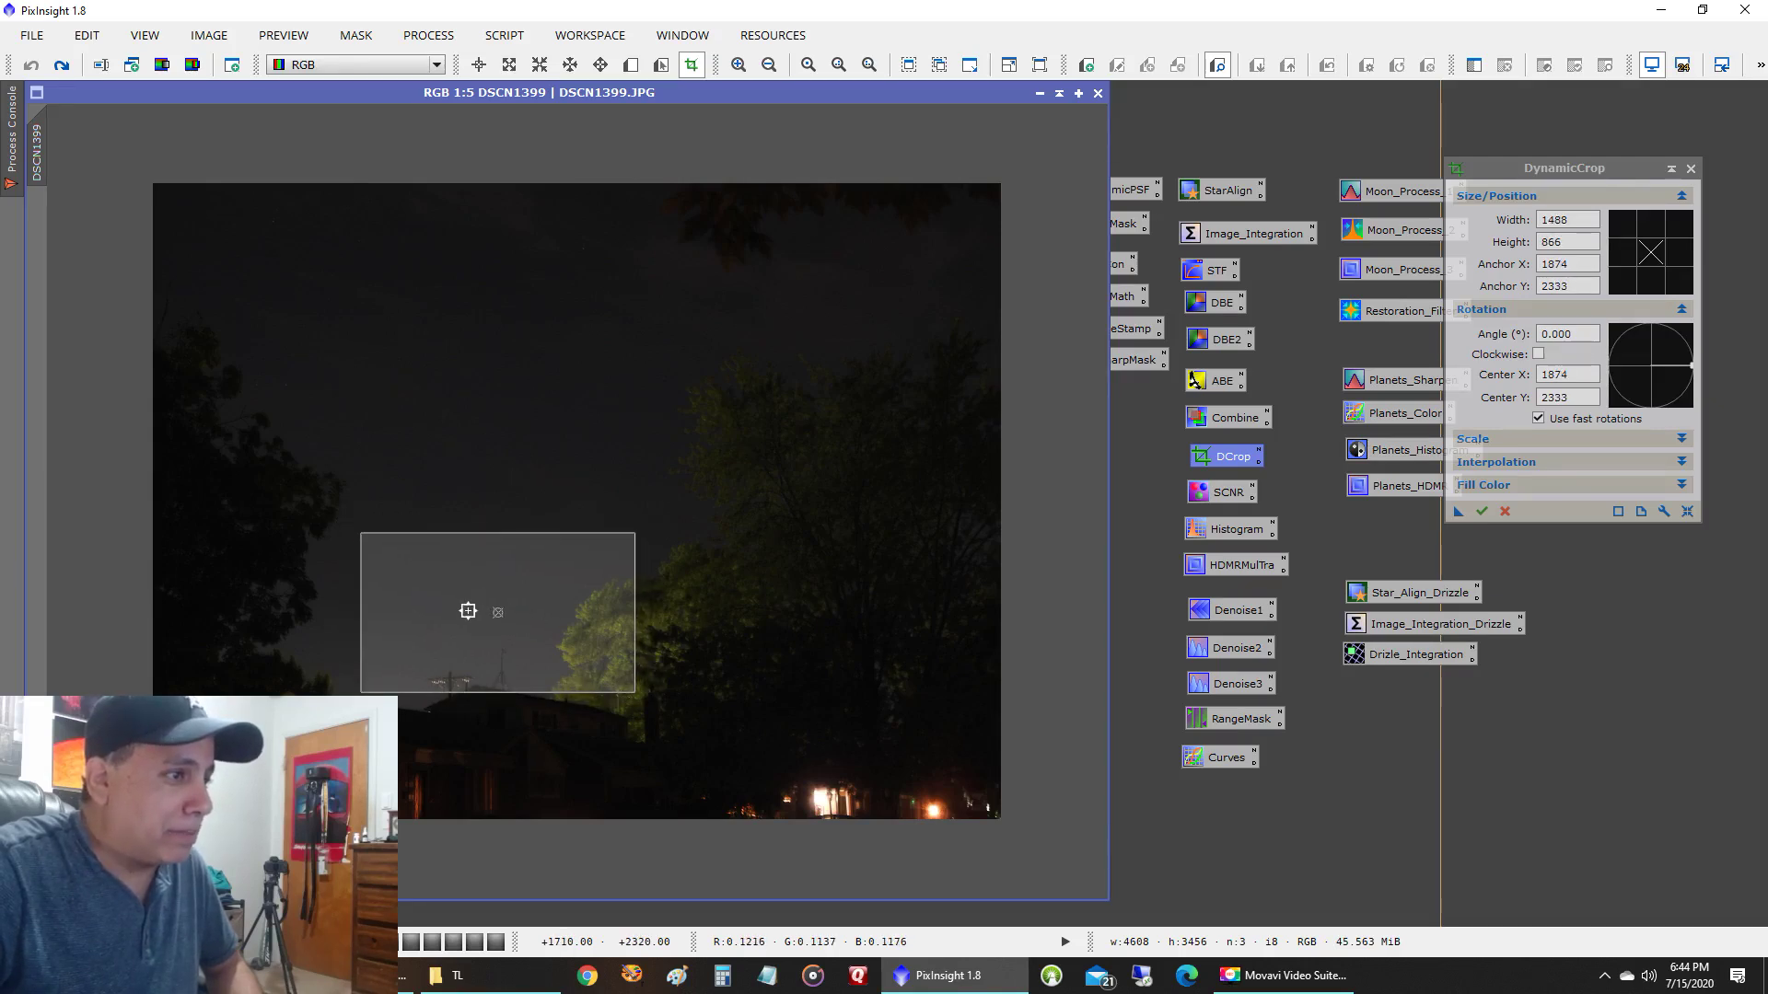
{"action": "left_click", "coordinate": [1481, 512]}
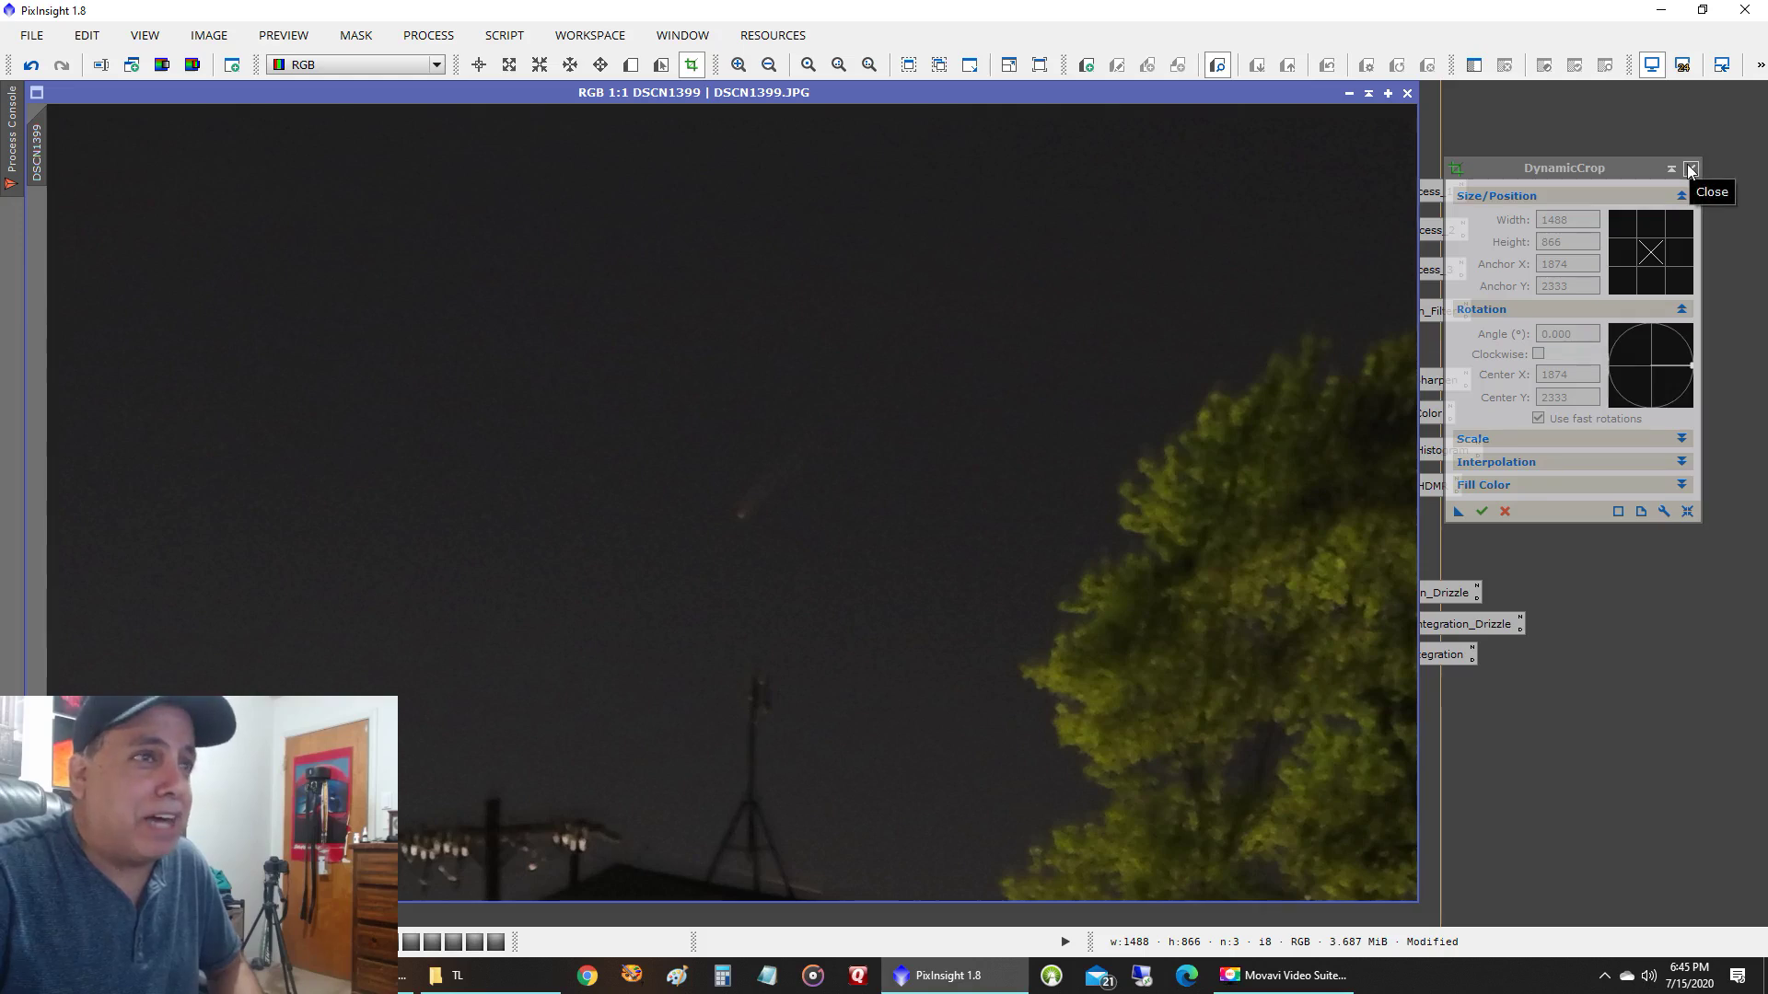
- Recrop DSCN1399 to a tight 914×538 frame around the comet and fit the window at 1:1
{"action": "left_click", "coordinate": [1687, 512]}
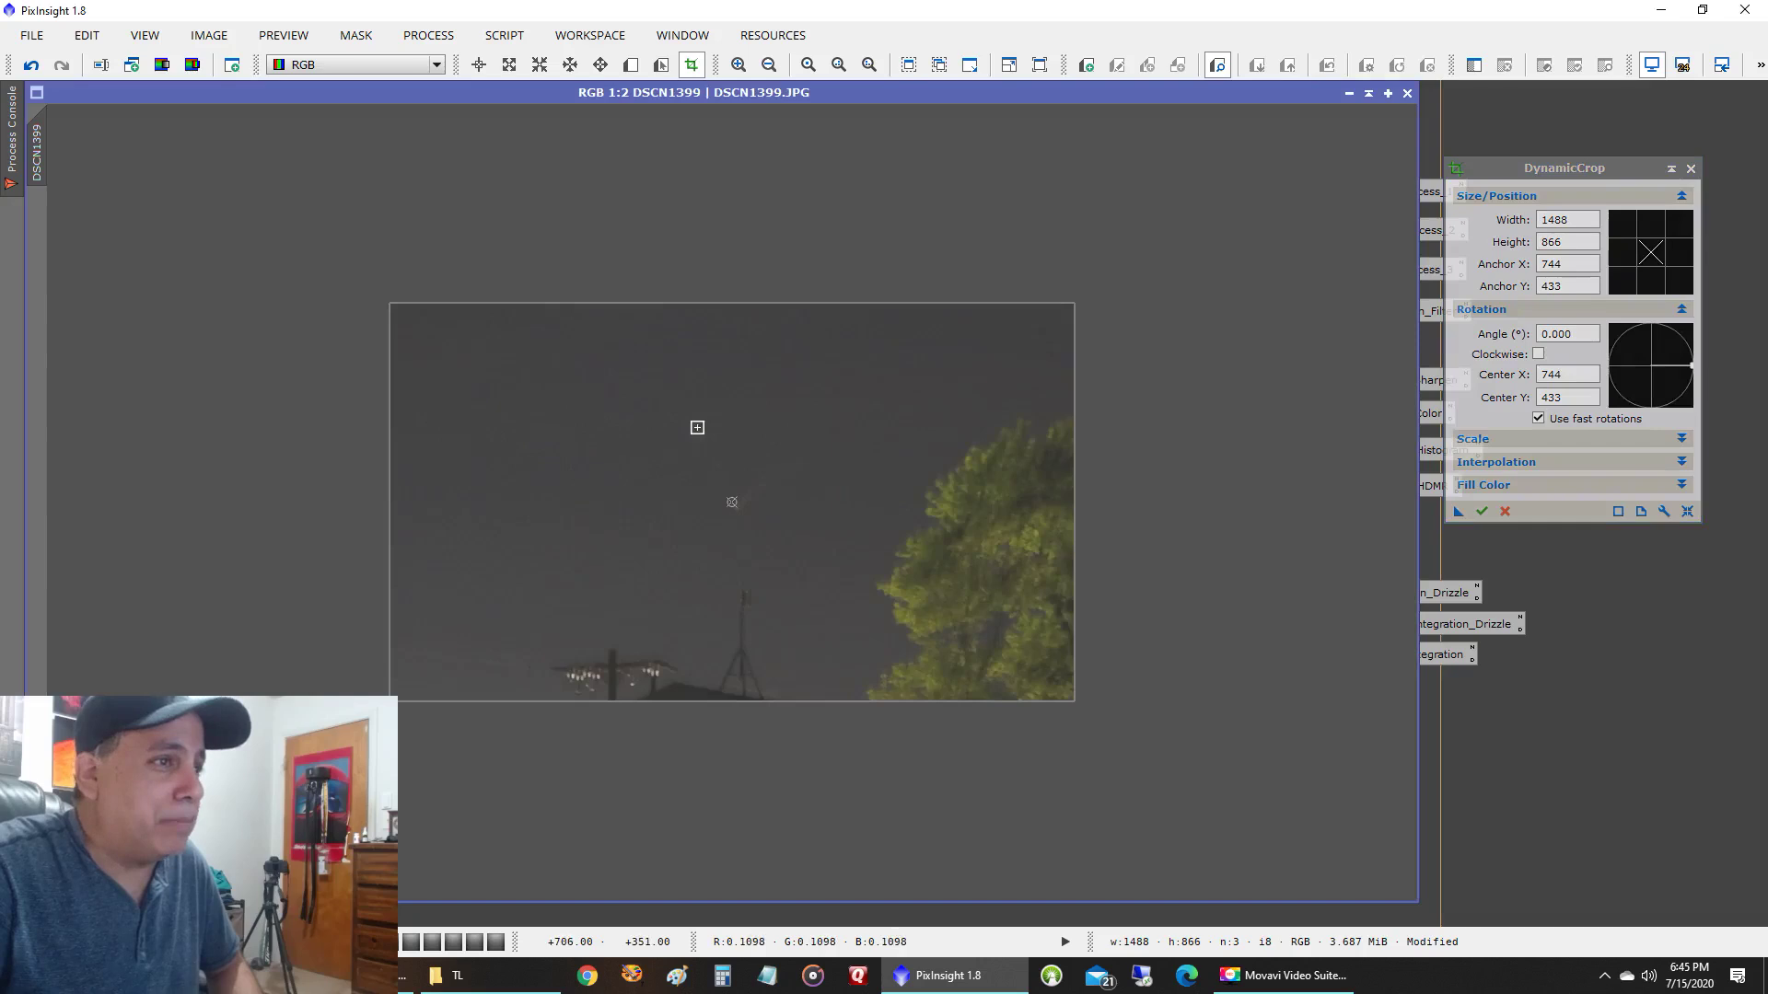
{"action": "left_click_drag", "start_coordinate": [390, 303], "coordinate": [654, 454]}
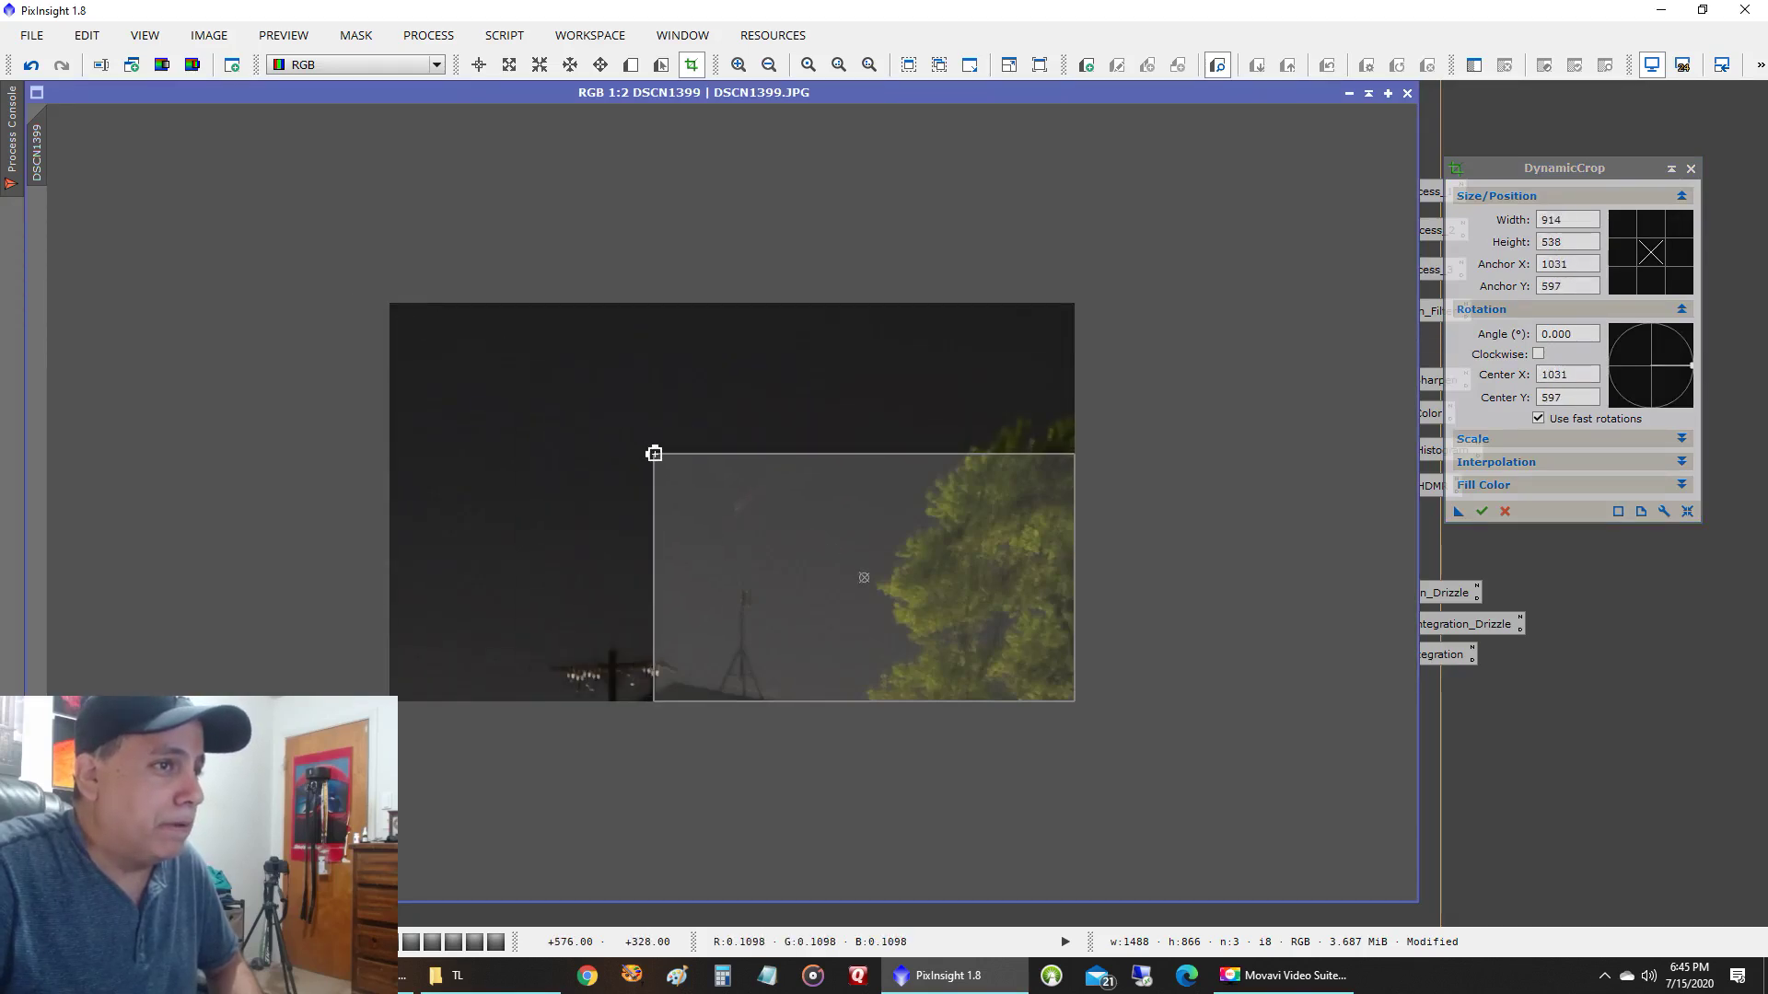
{"action": "left_click_drag", "start_coordinate": [761, 544], "coordinate": [705, 527]}
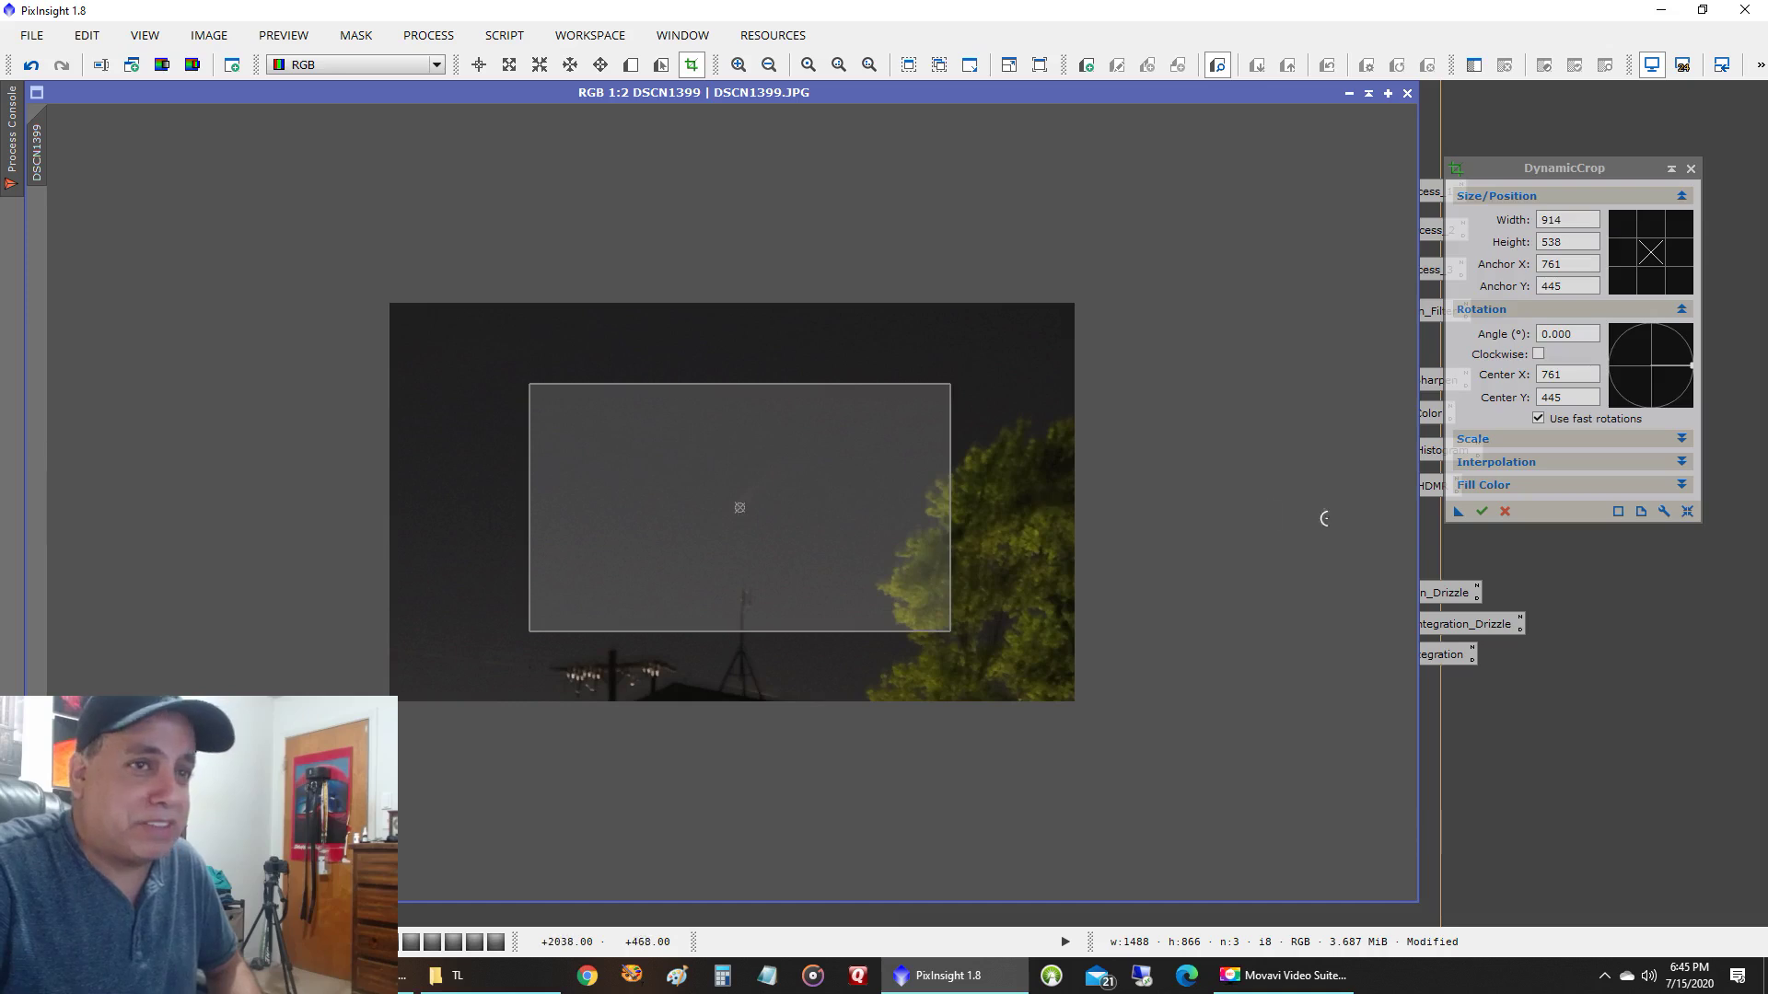
{"action": "left_click", "coordinate": [1481, 512]}
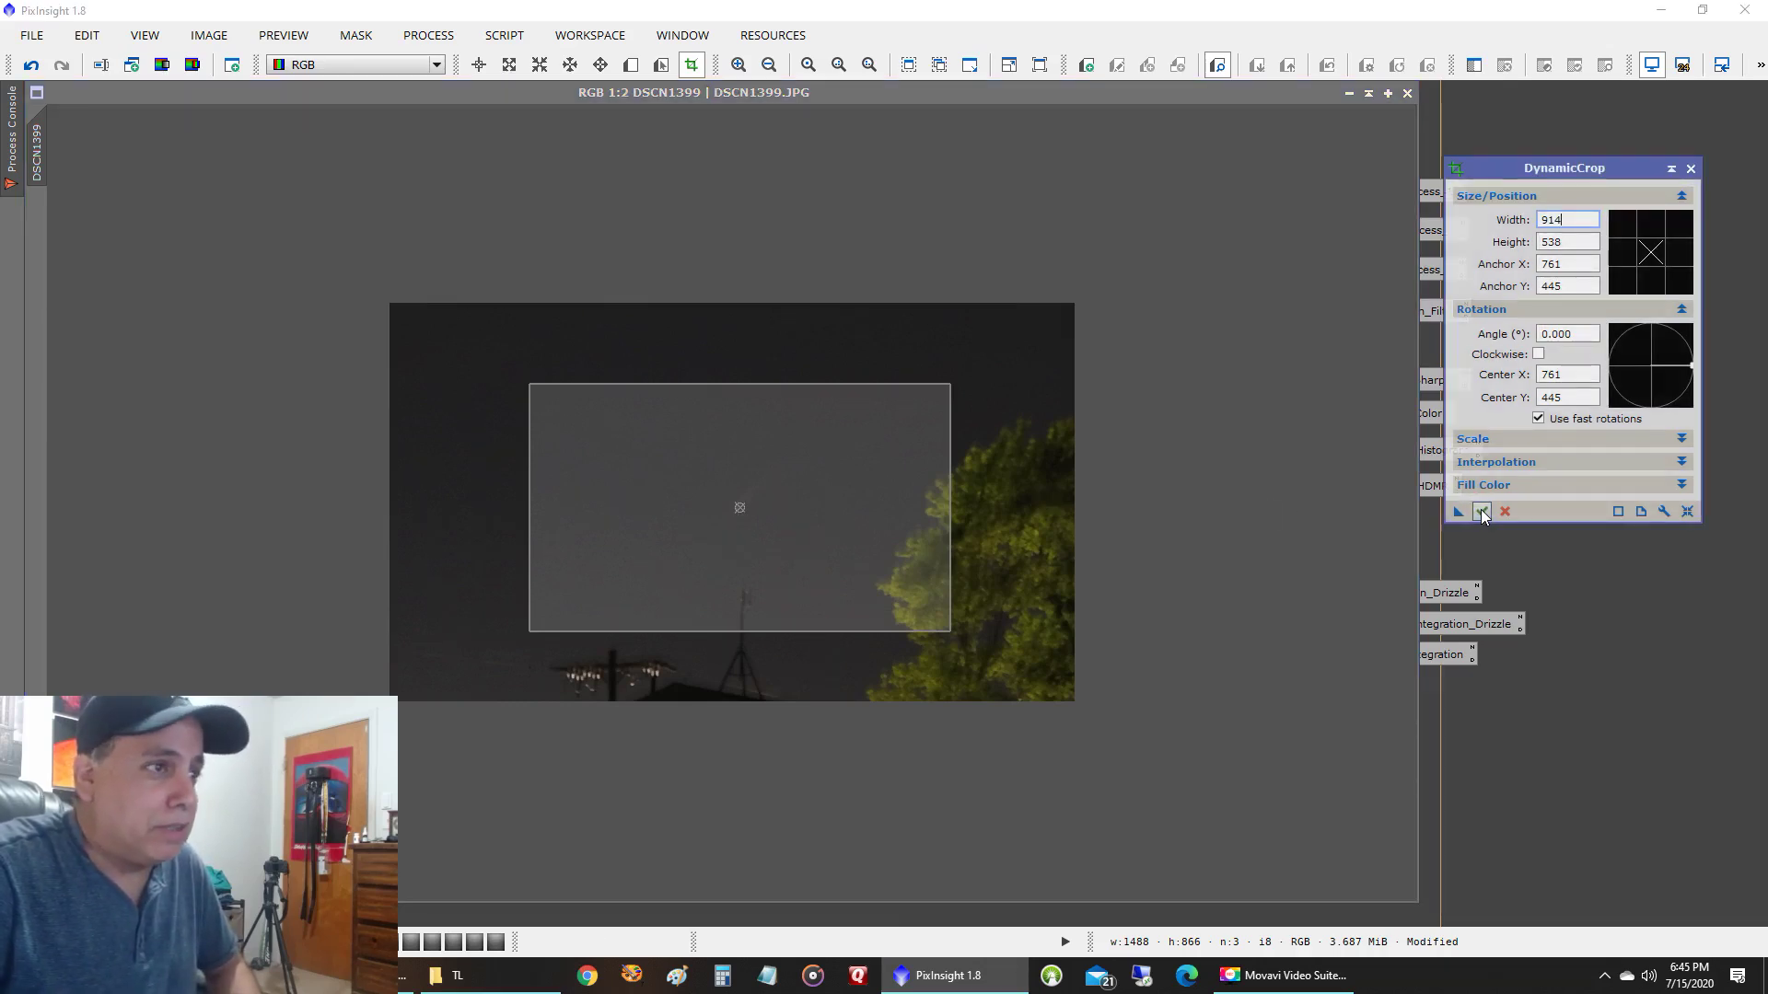
{"action": "left_click", "coordinate": [1481, 513]}
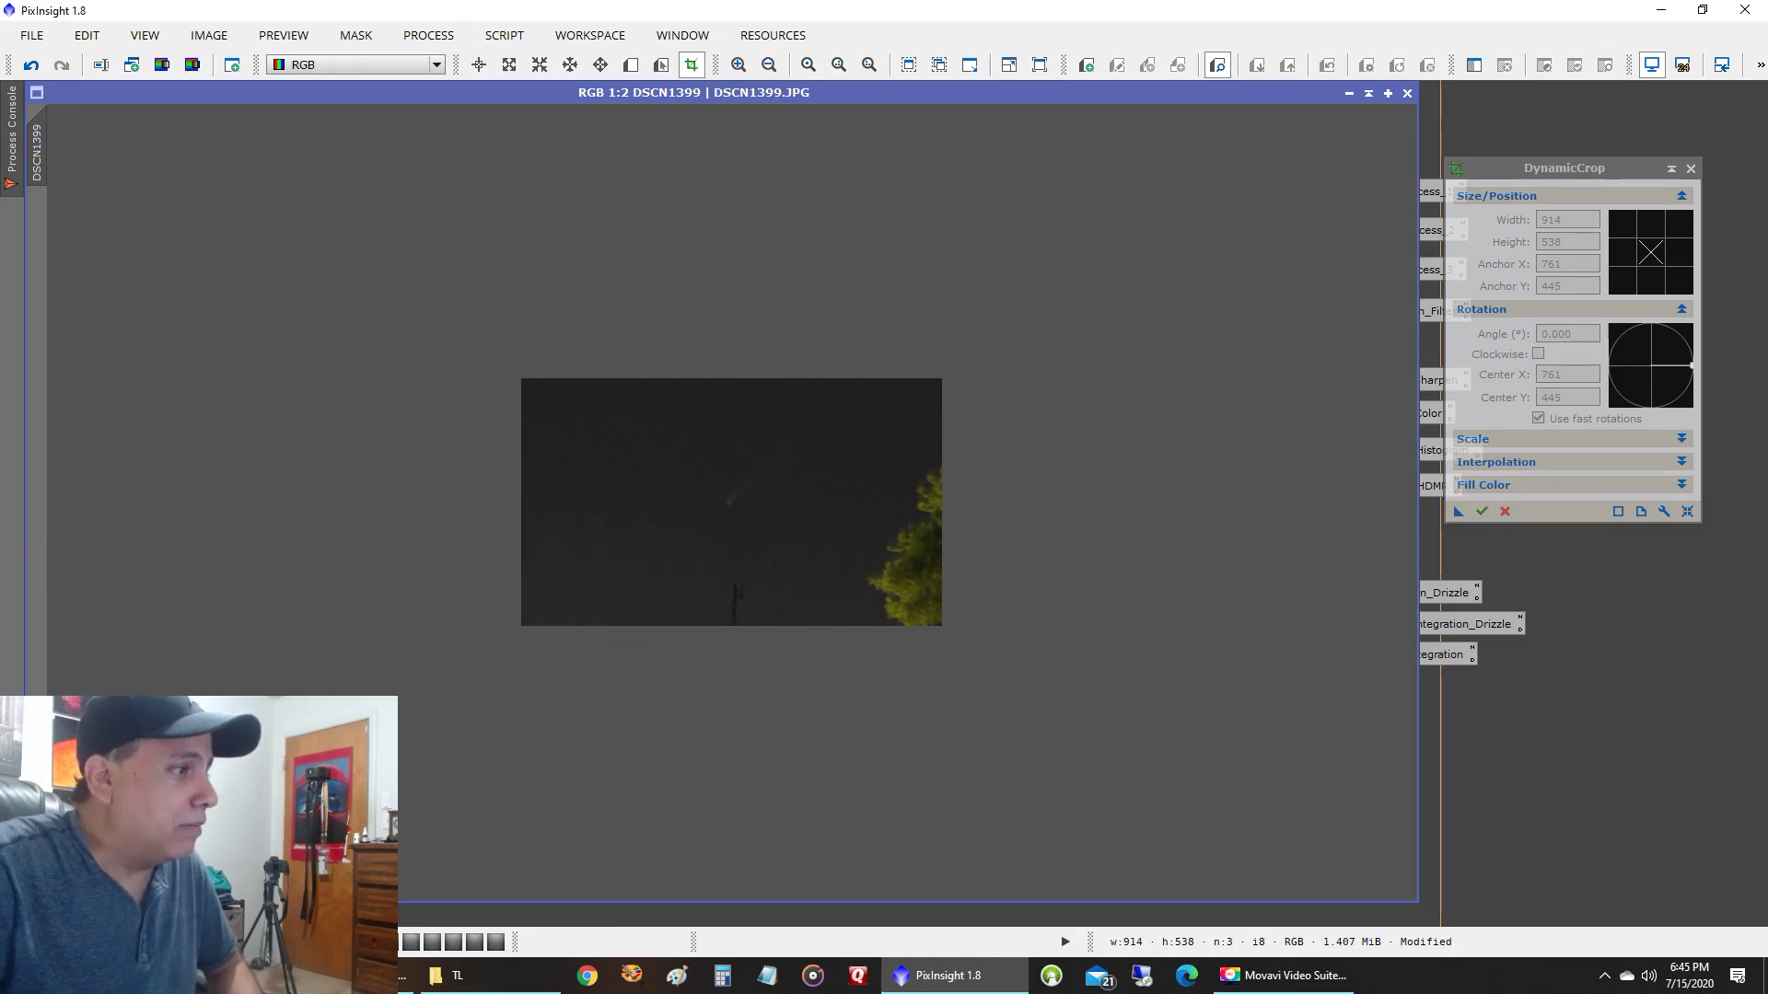
{"action": "key", "text": "ctrl+alt+z"}
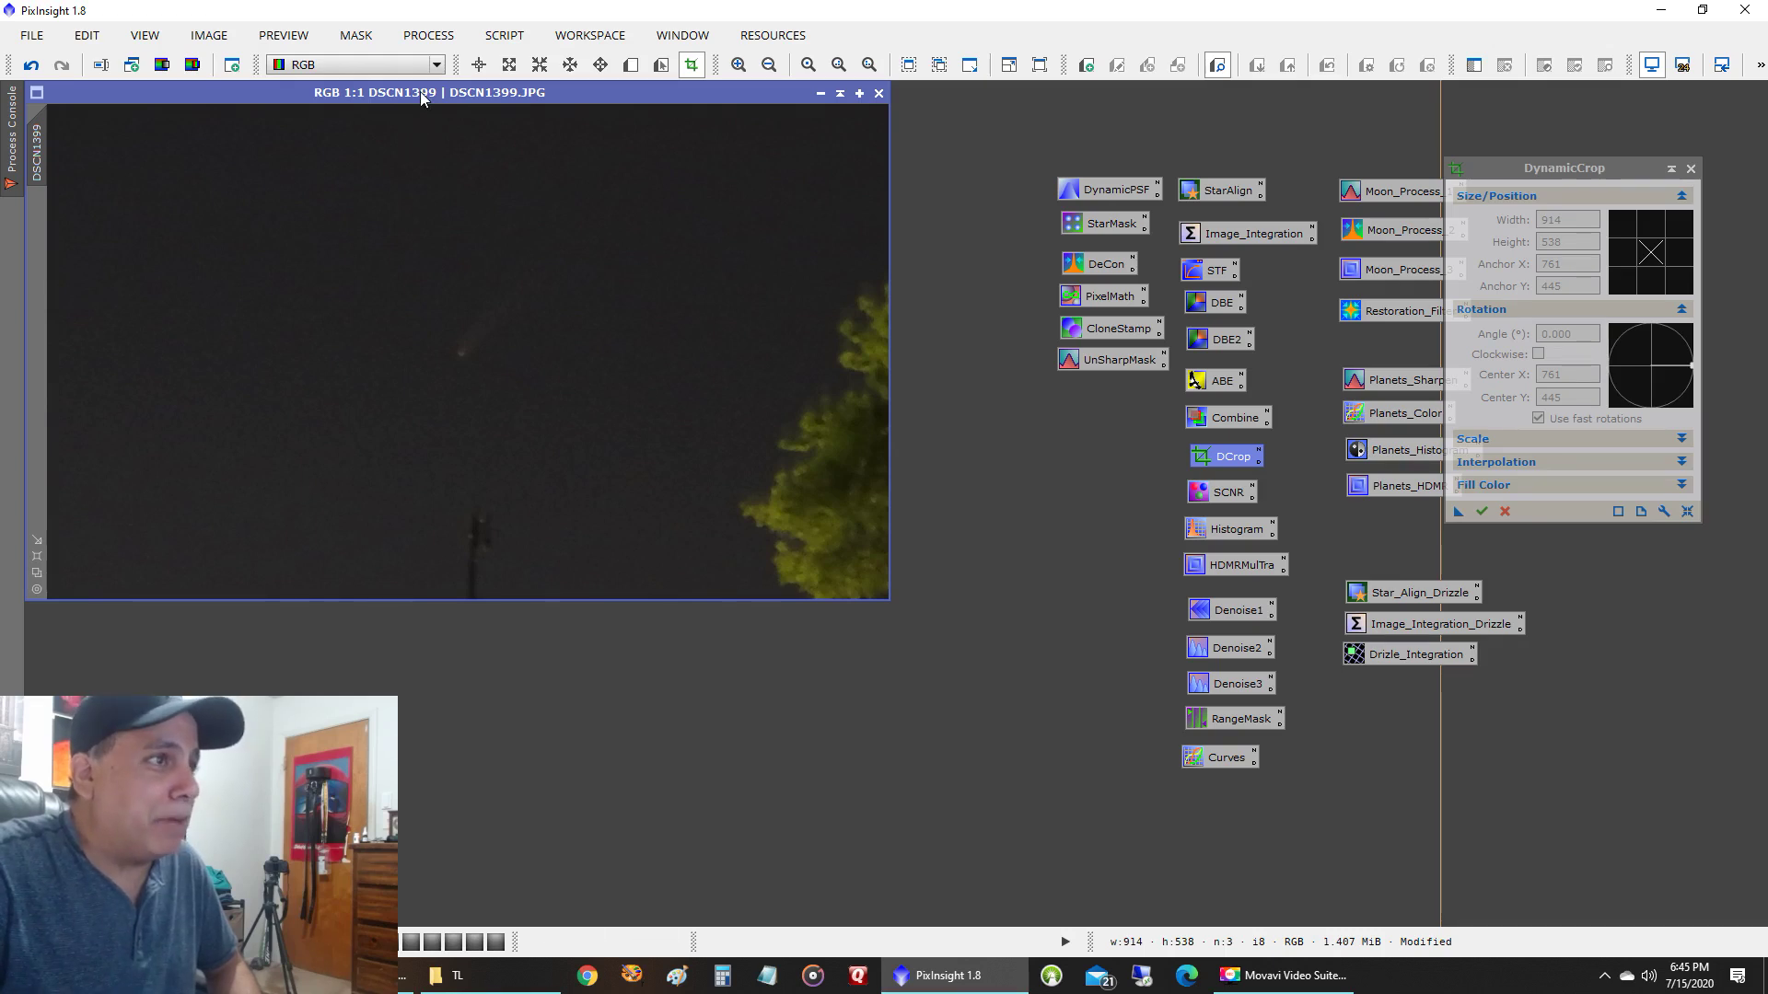
{"action": "left_click_drag", "start_coordinate": [420, 91], "coordinate": [498, 167]}
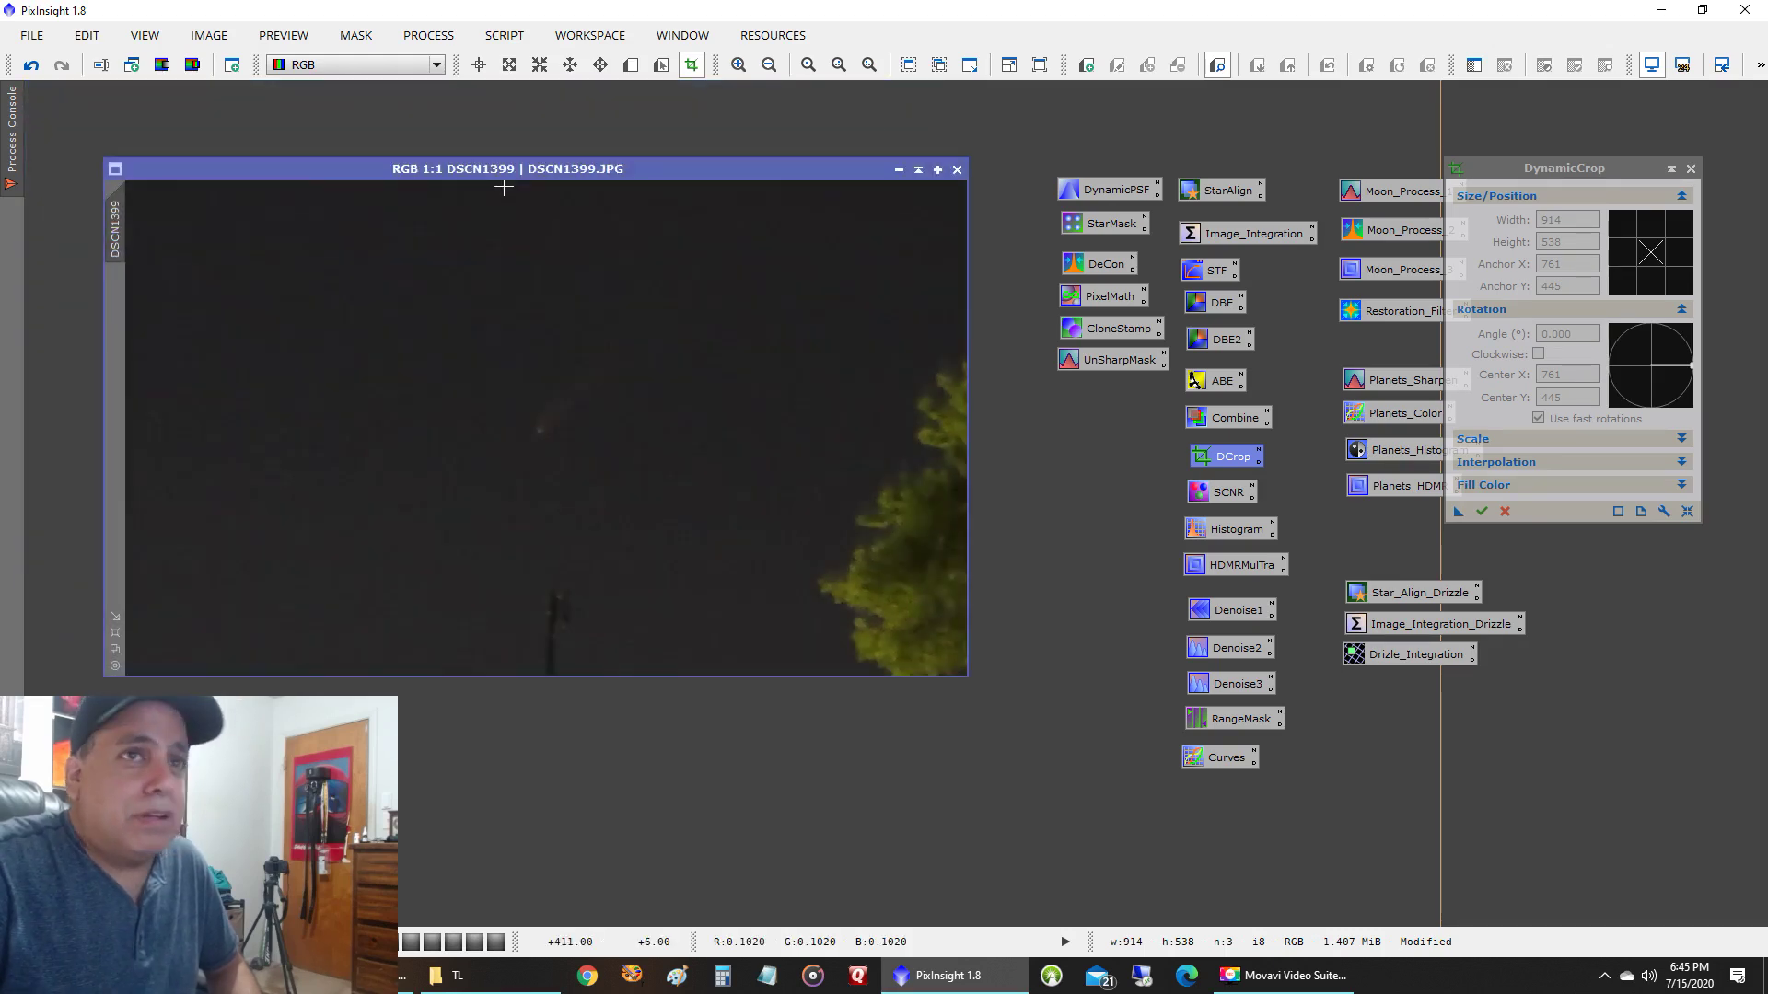
- Build a Curves stretch on DSCN1399 that darkens the background and brightens the comet, checked in live preview
{"action": "left_click", "coordinate": [1688, 169]}
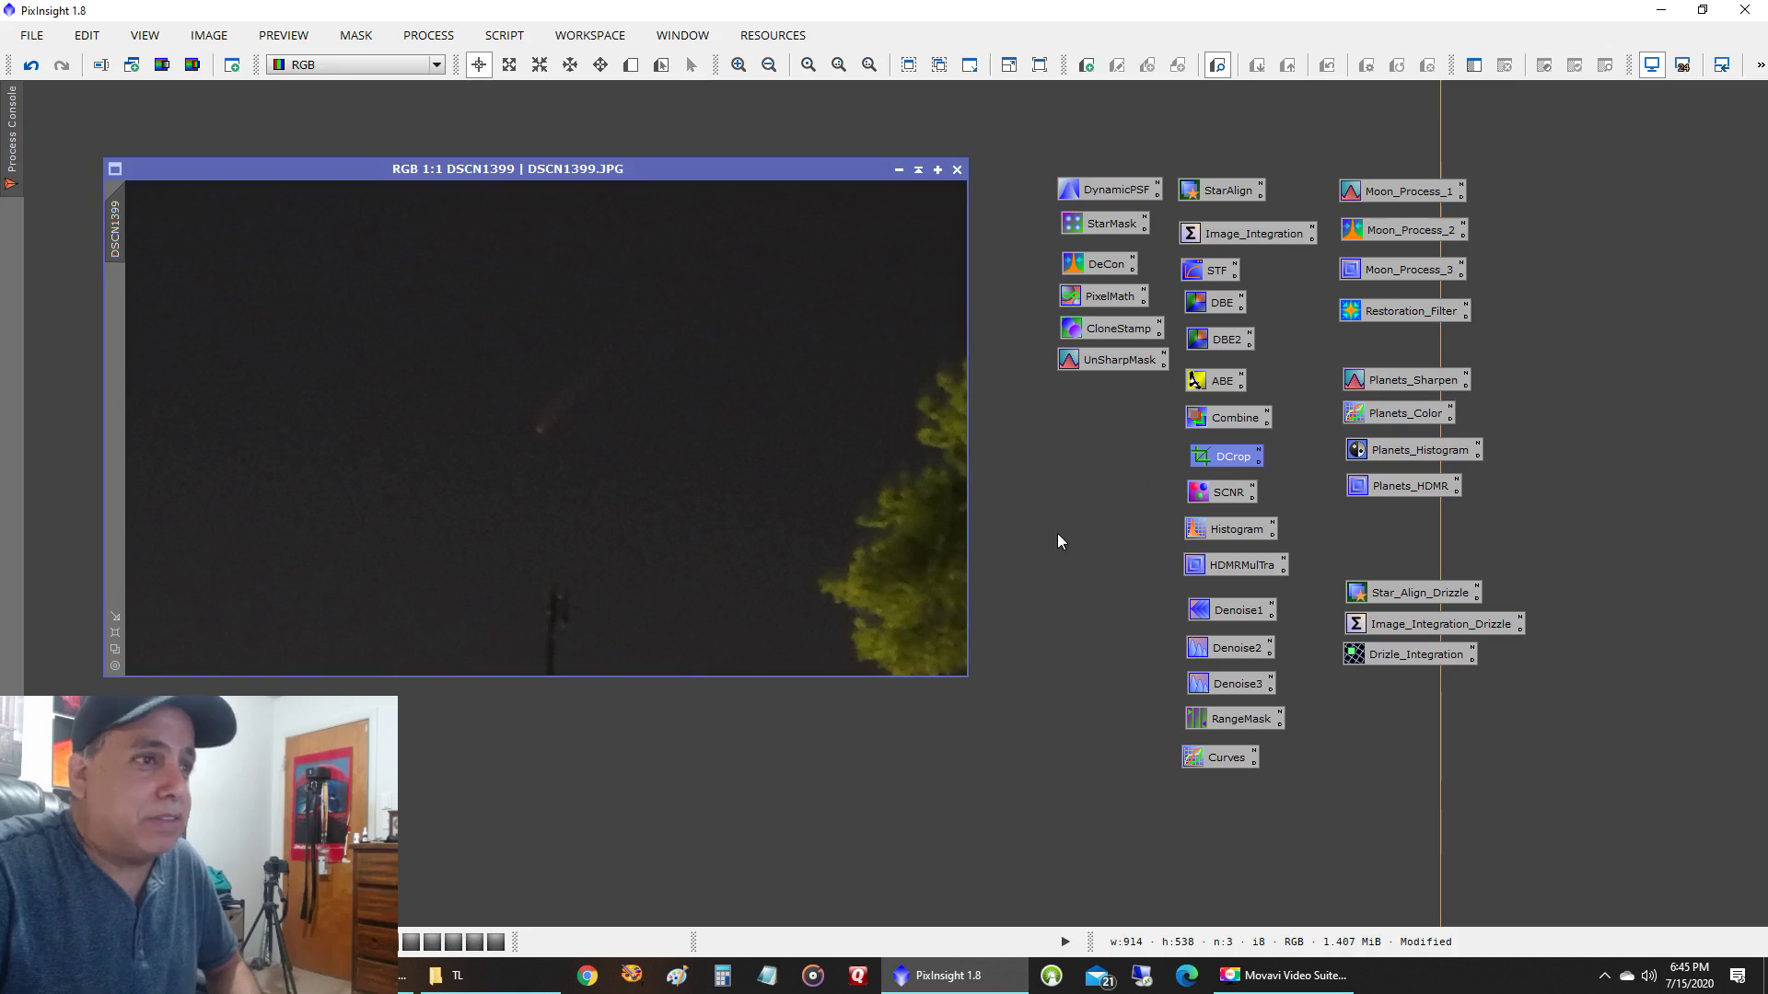
{"action": "double_click", "coordinate": [1215, 757]}
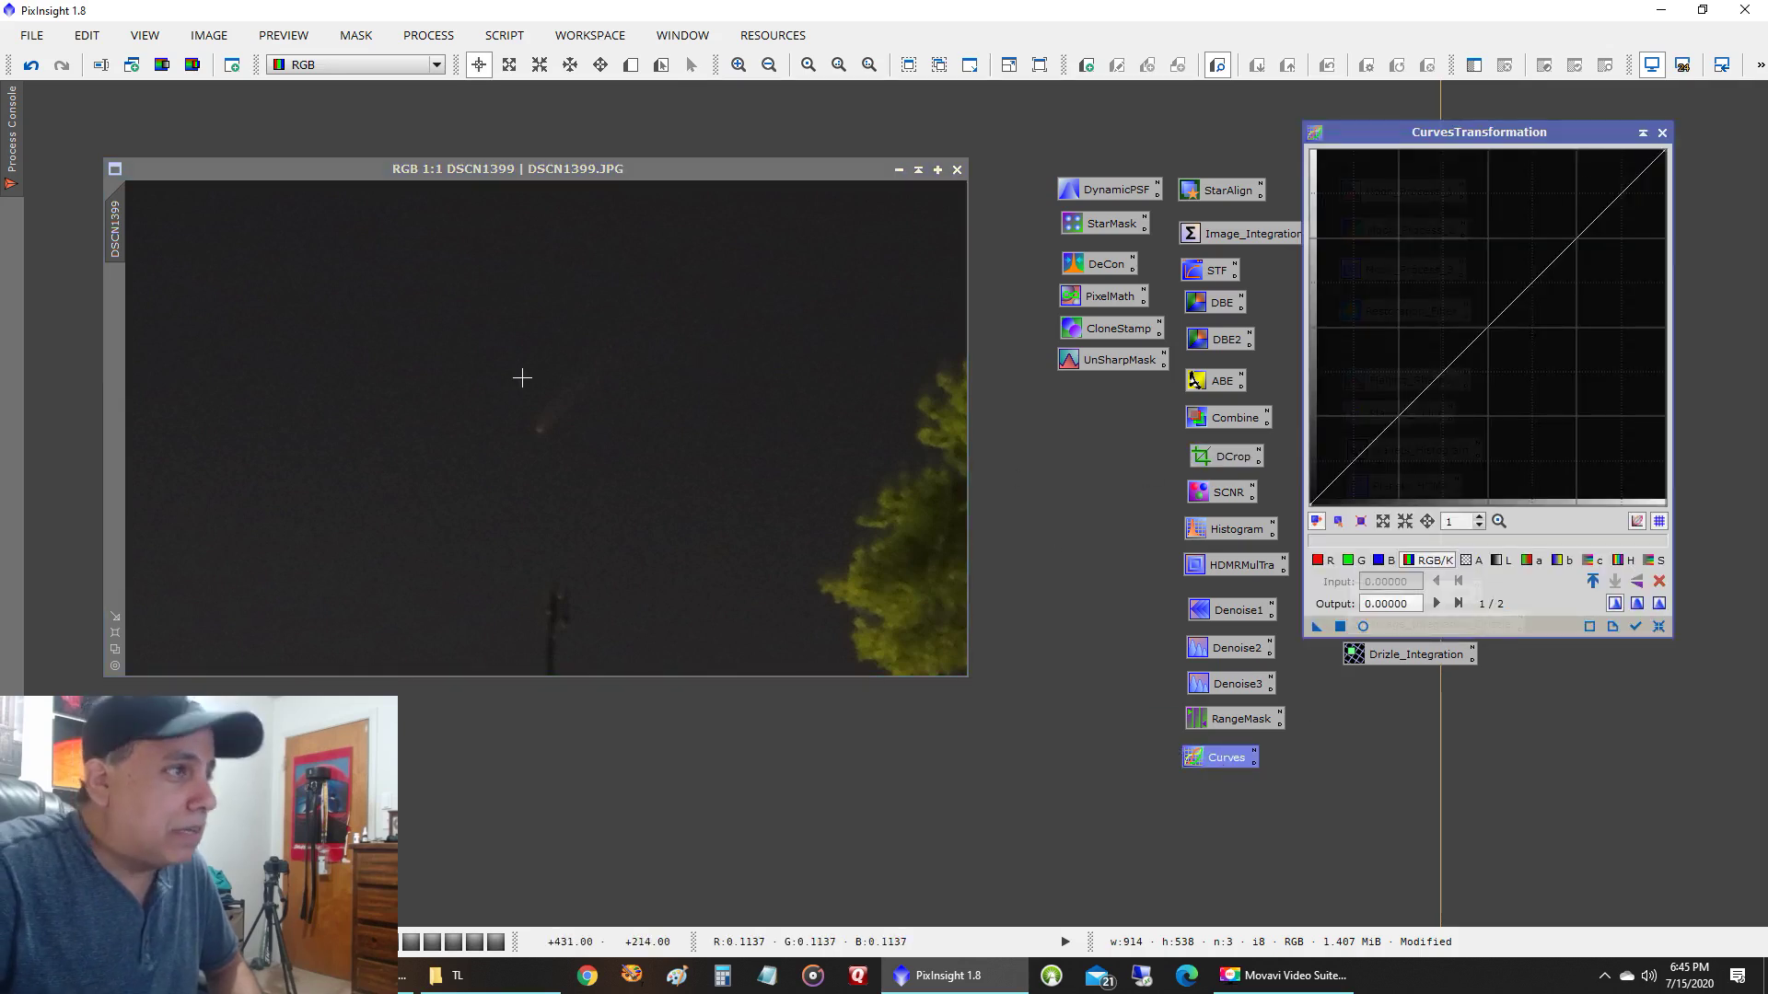
{"action": "left_click", "coordinate": [343, 360]}
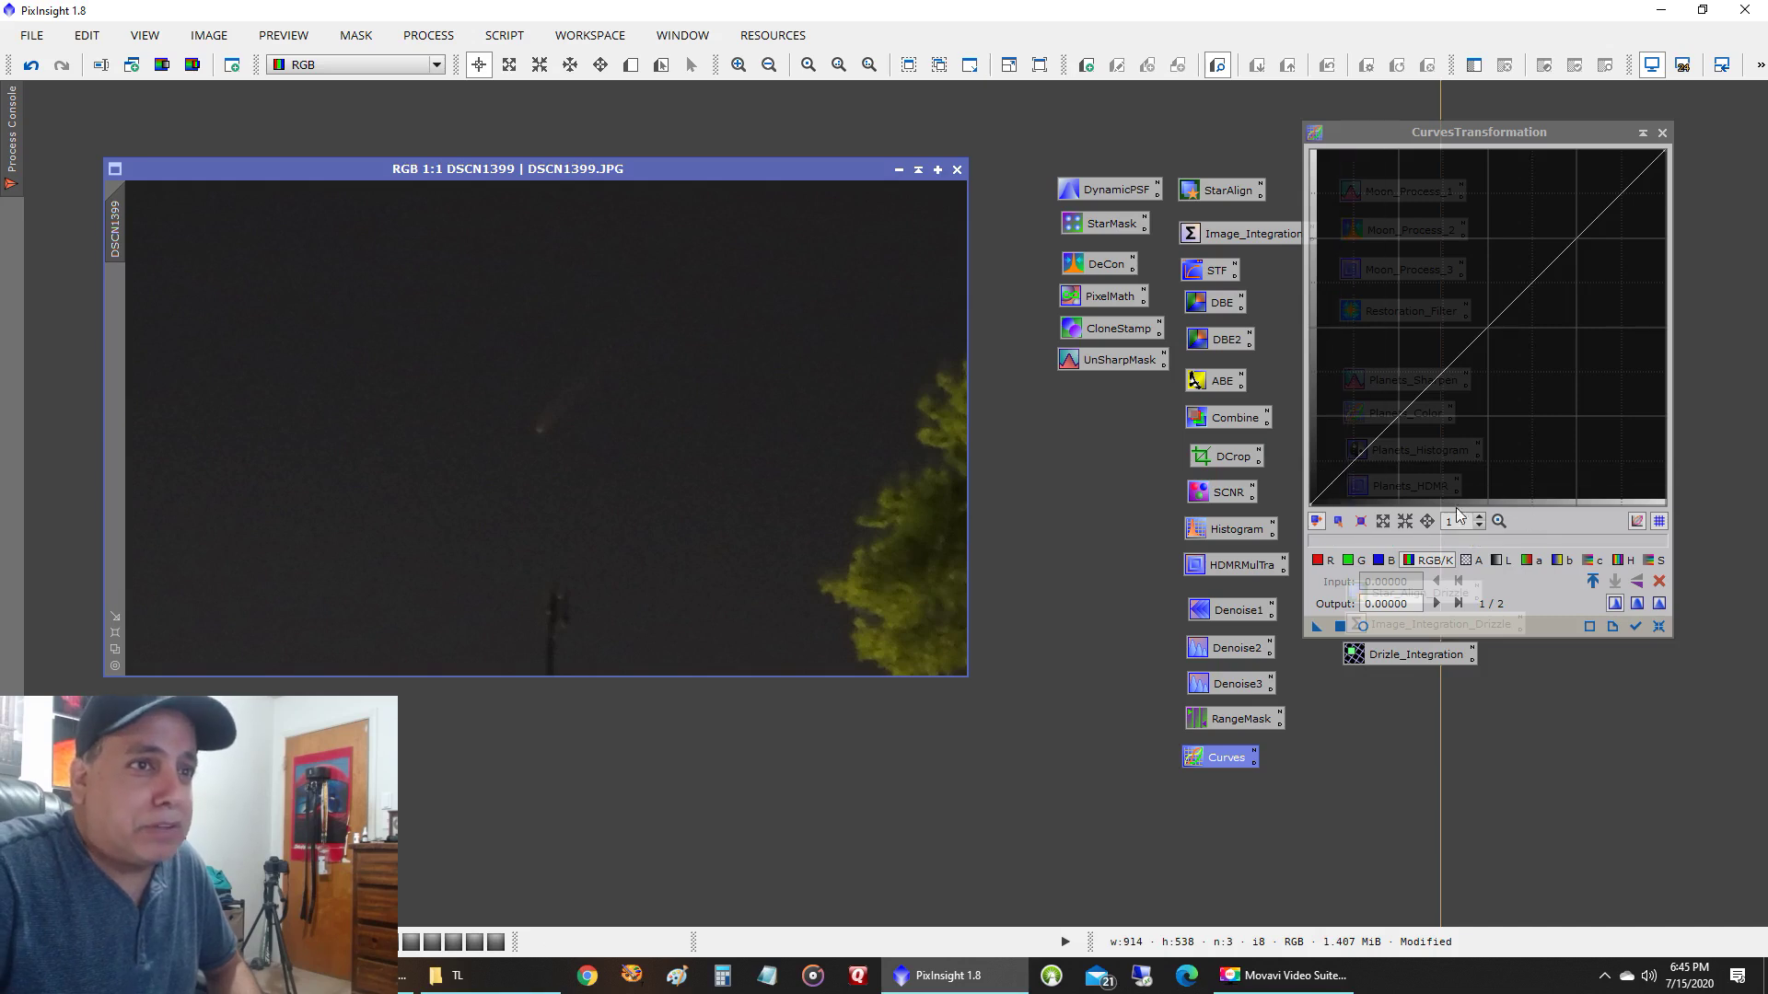
{"action": "left_click", "coordinate": [1345, 470]}
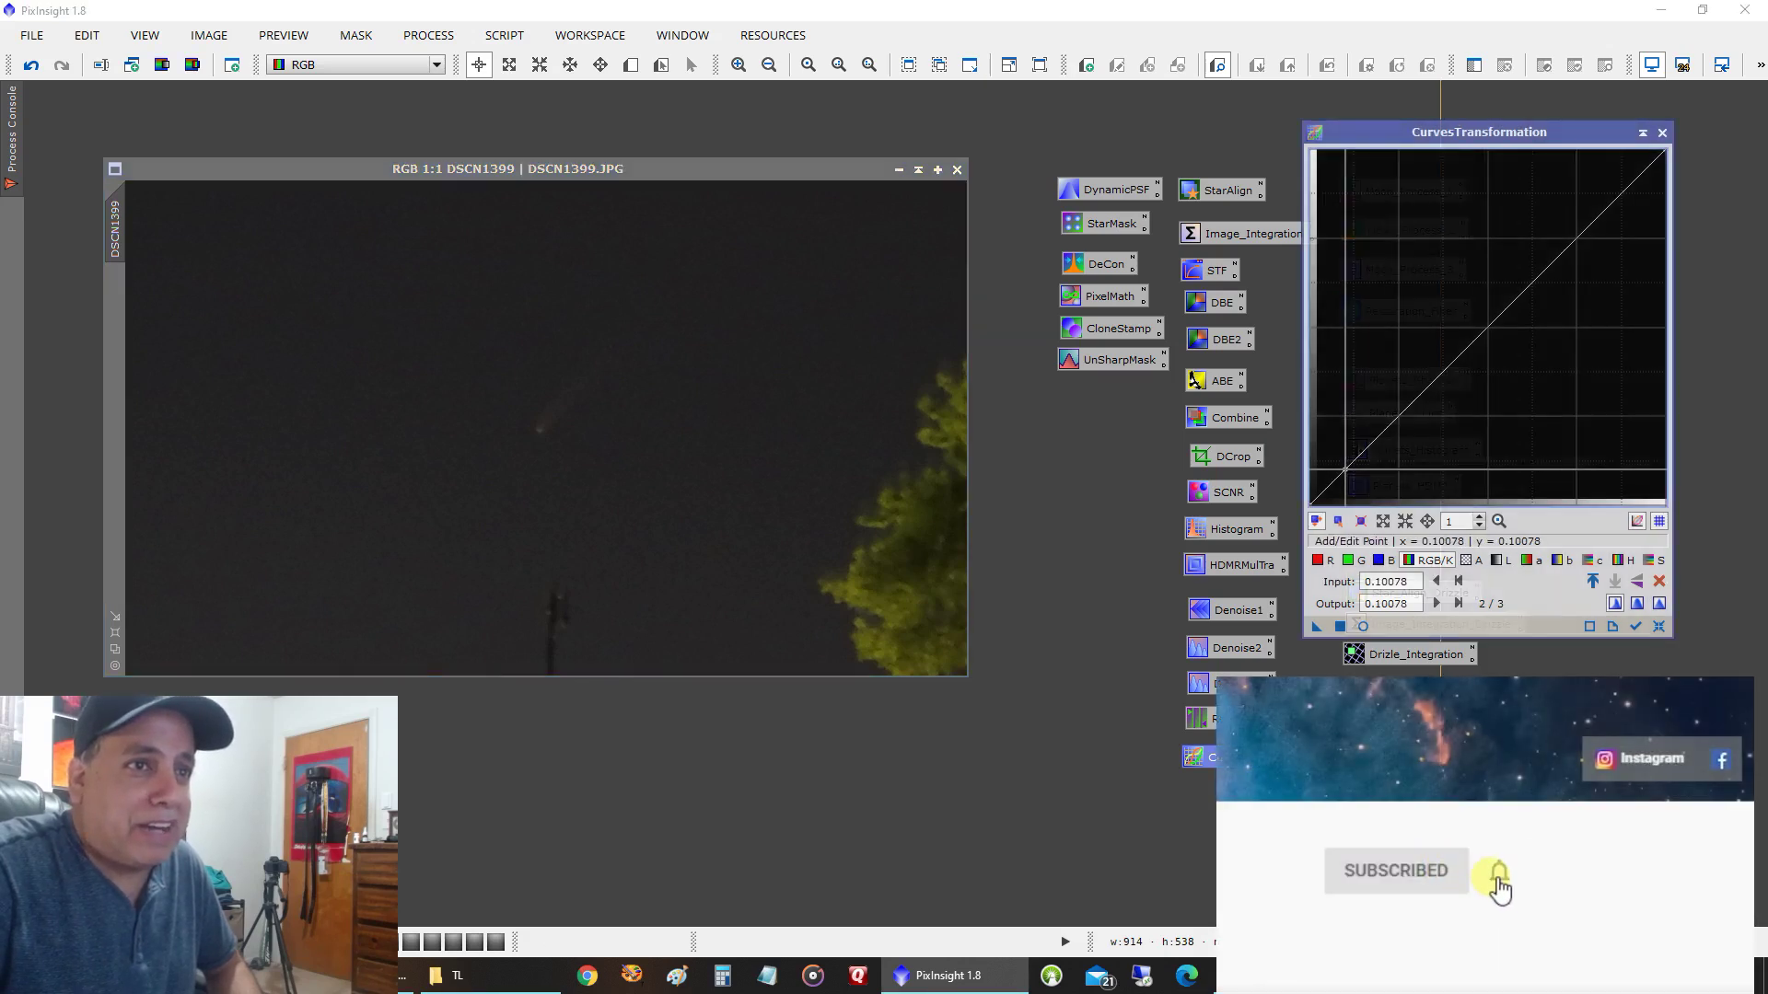
{"action": "scroll", "coordinate": [683, 458], "scroll_direction": "up", "scroll_amount": 2}
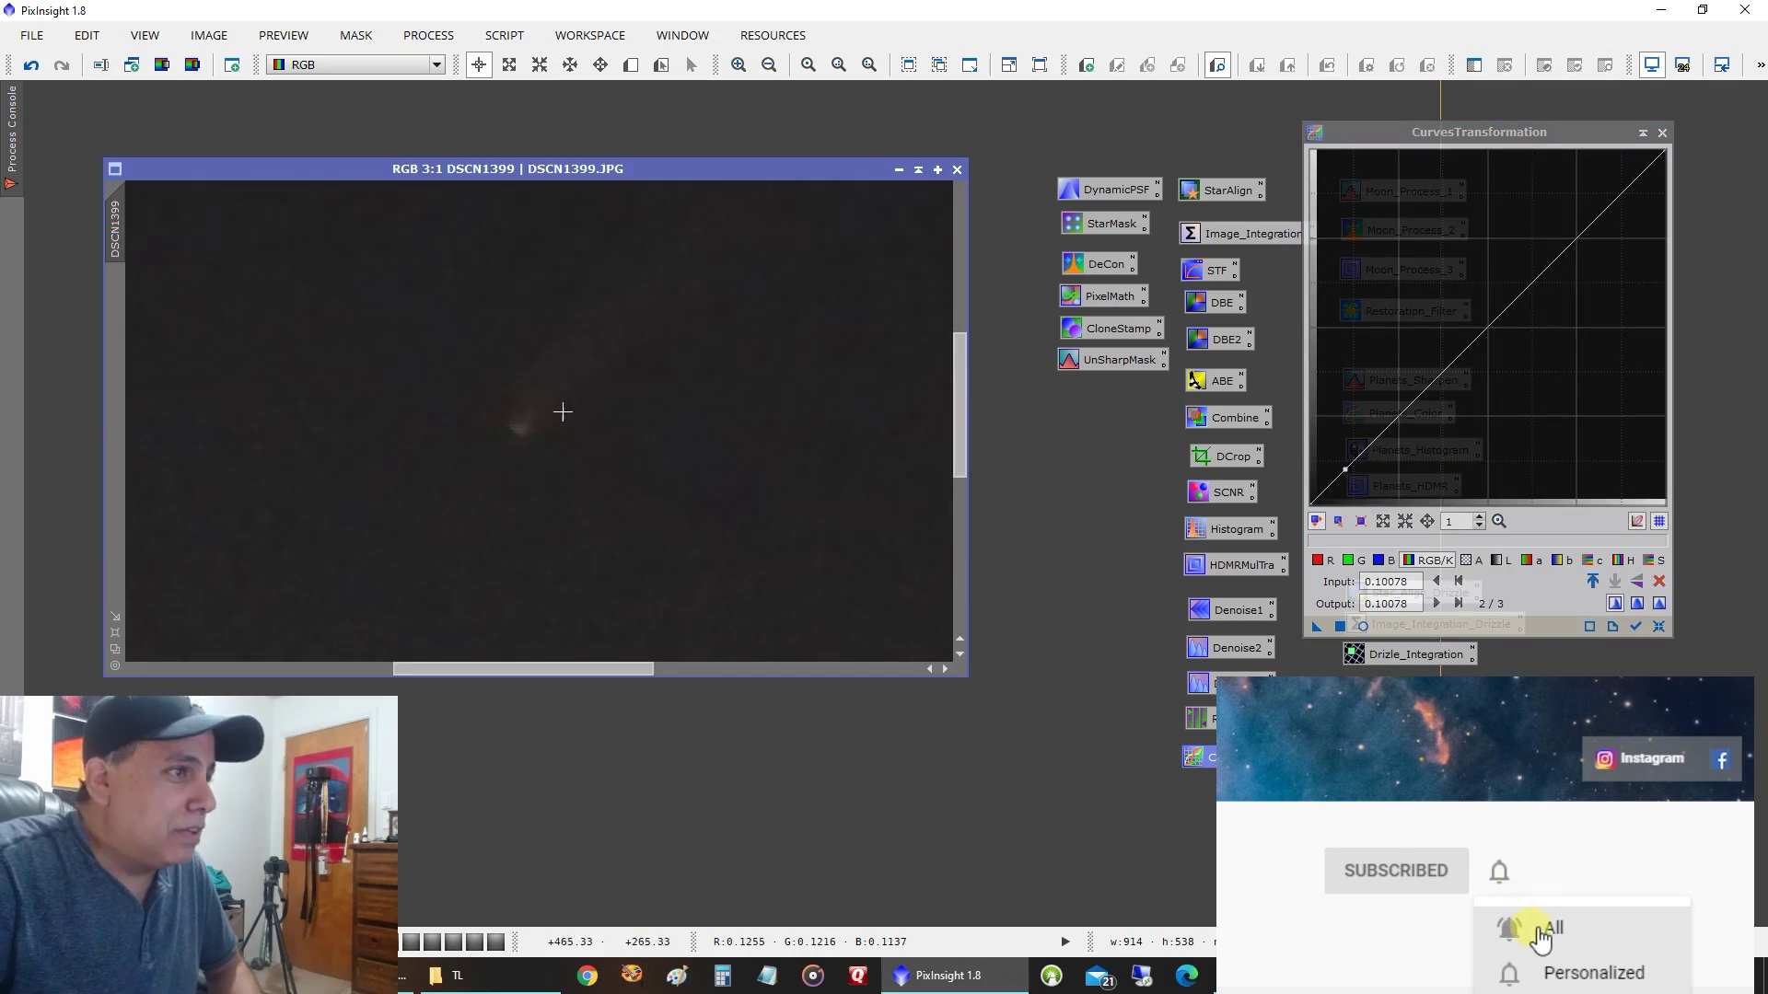
{"action": "left_click", "coordinate": [517, 429]}
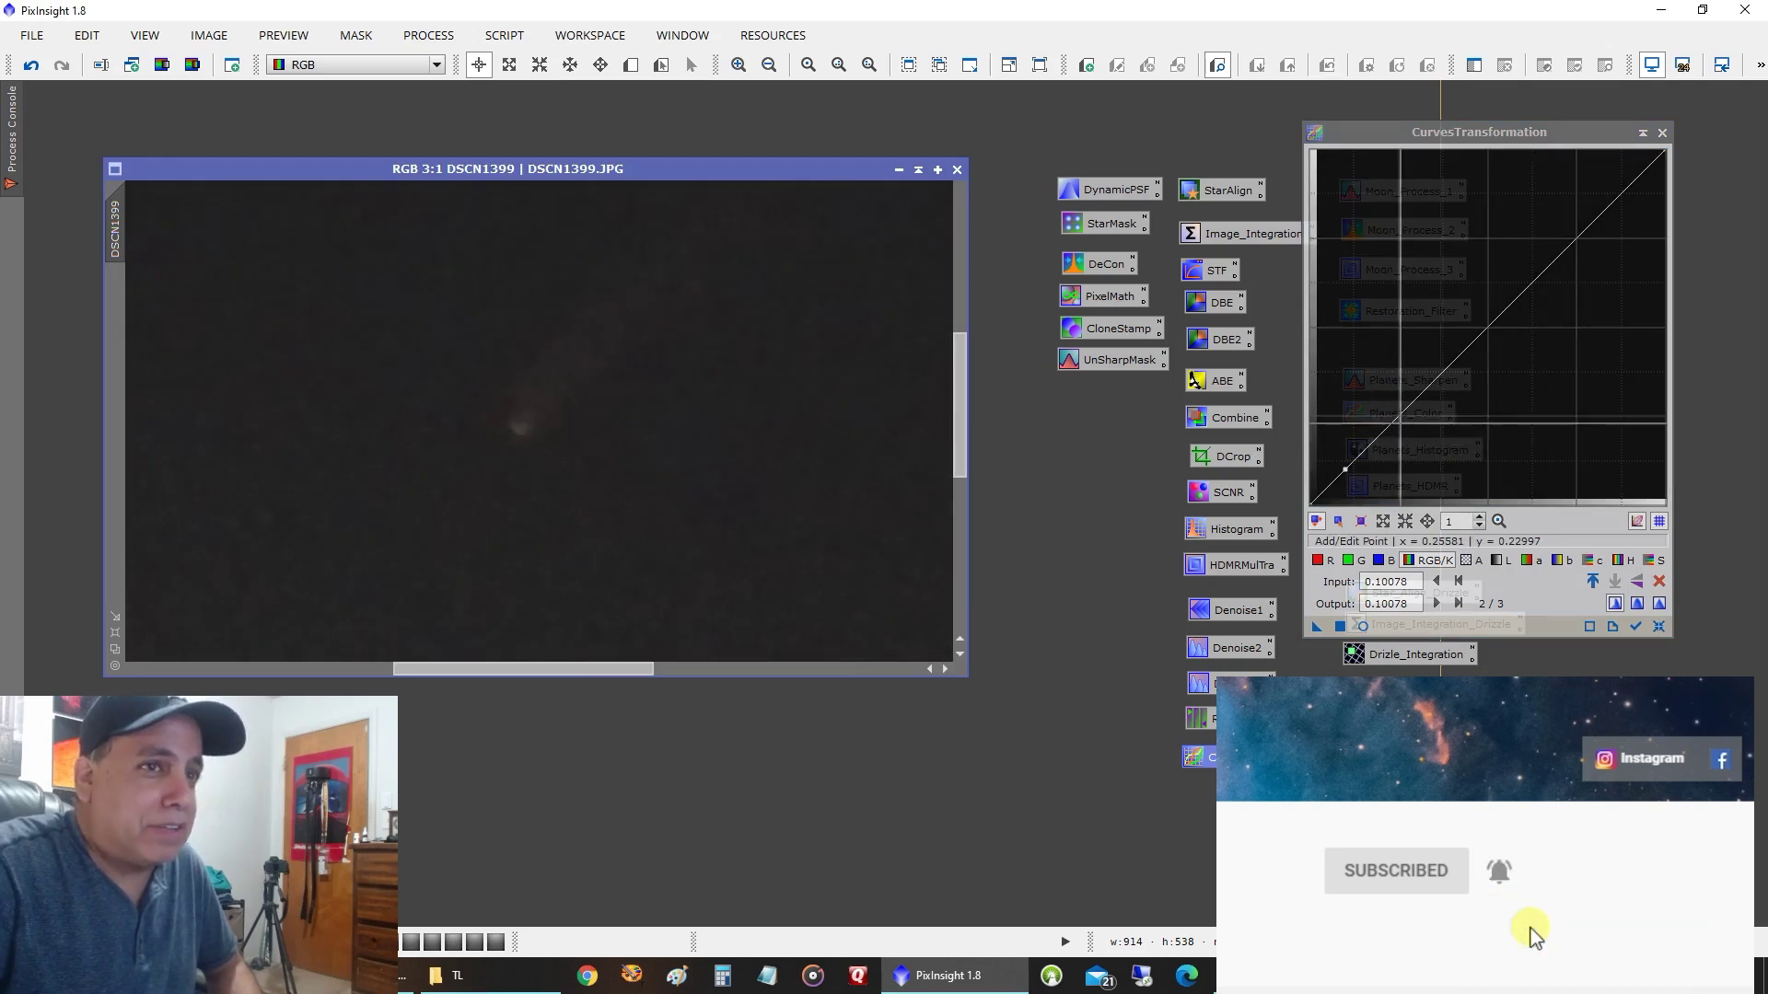
{"action": "left_click", "coordinate": [1394, 422]}
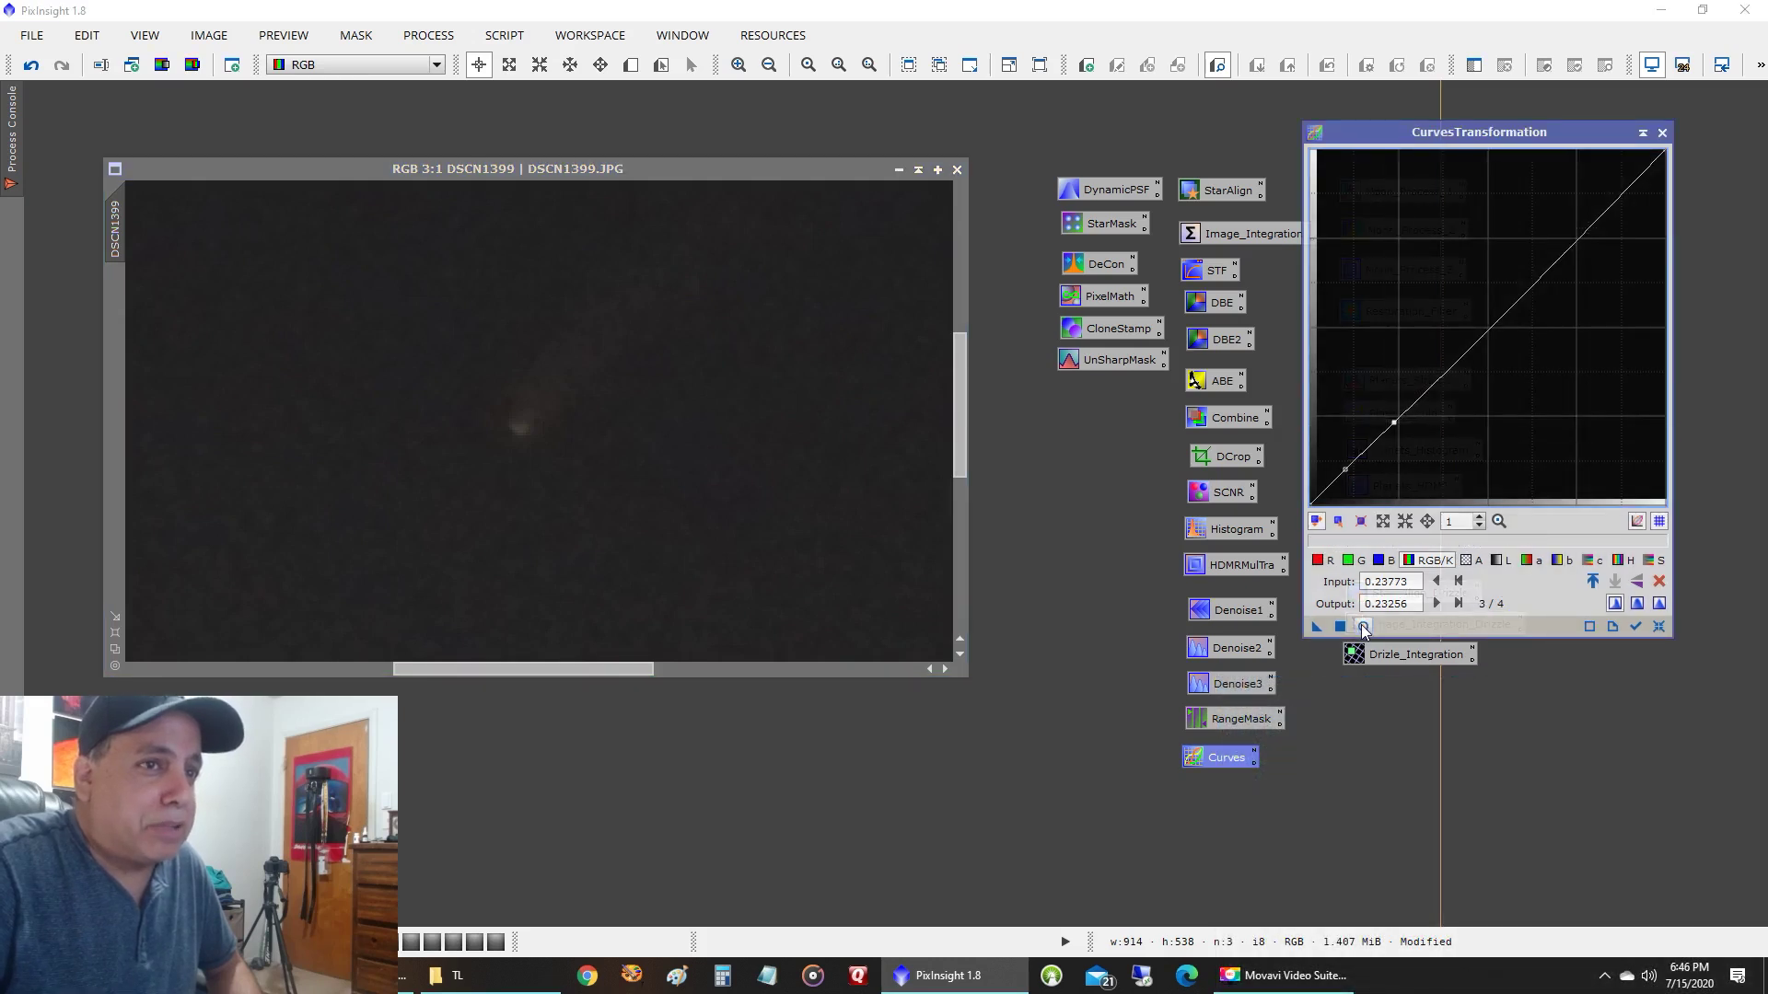
{"action": "left_click", "coordinate": [1363, 627]}
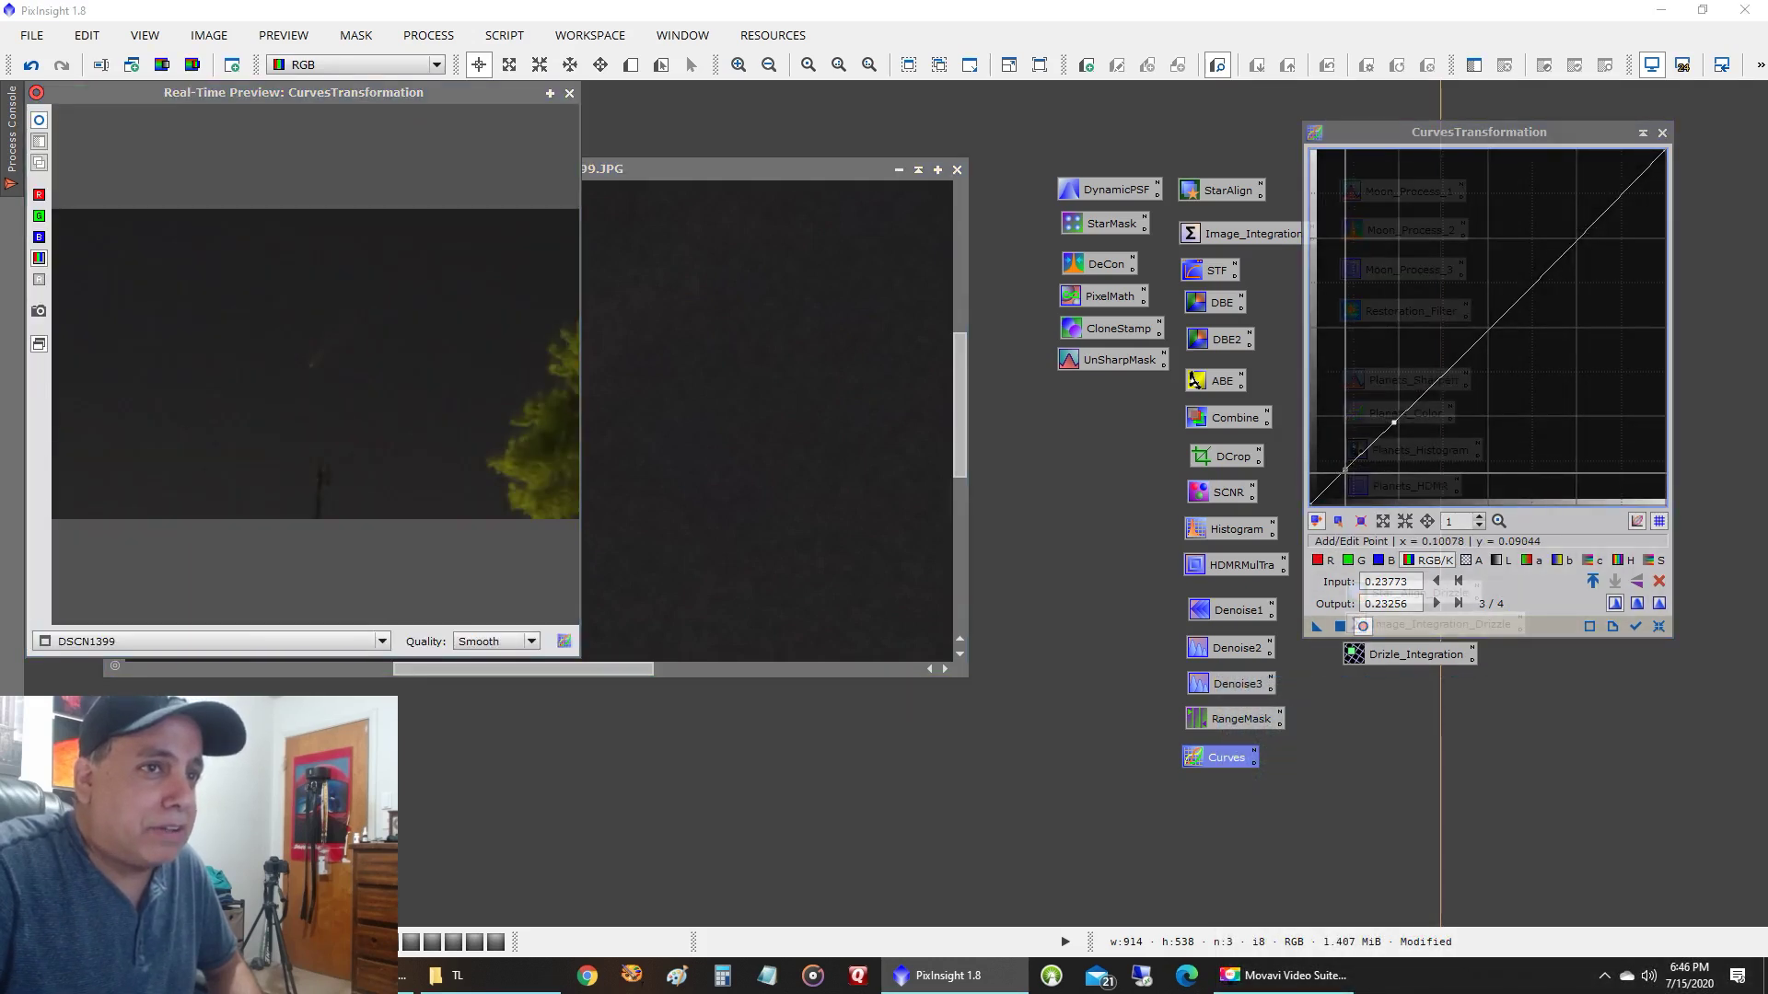
{"action": "left_click_drag", "start_coordinate": [1346, 468], "coordinate": [1347, 475]}
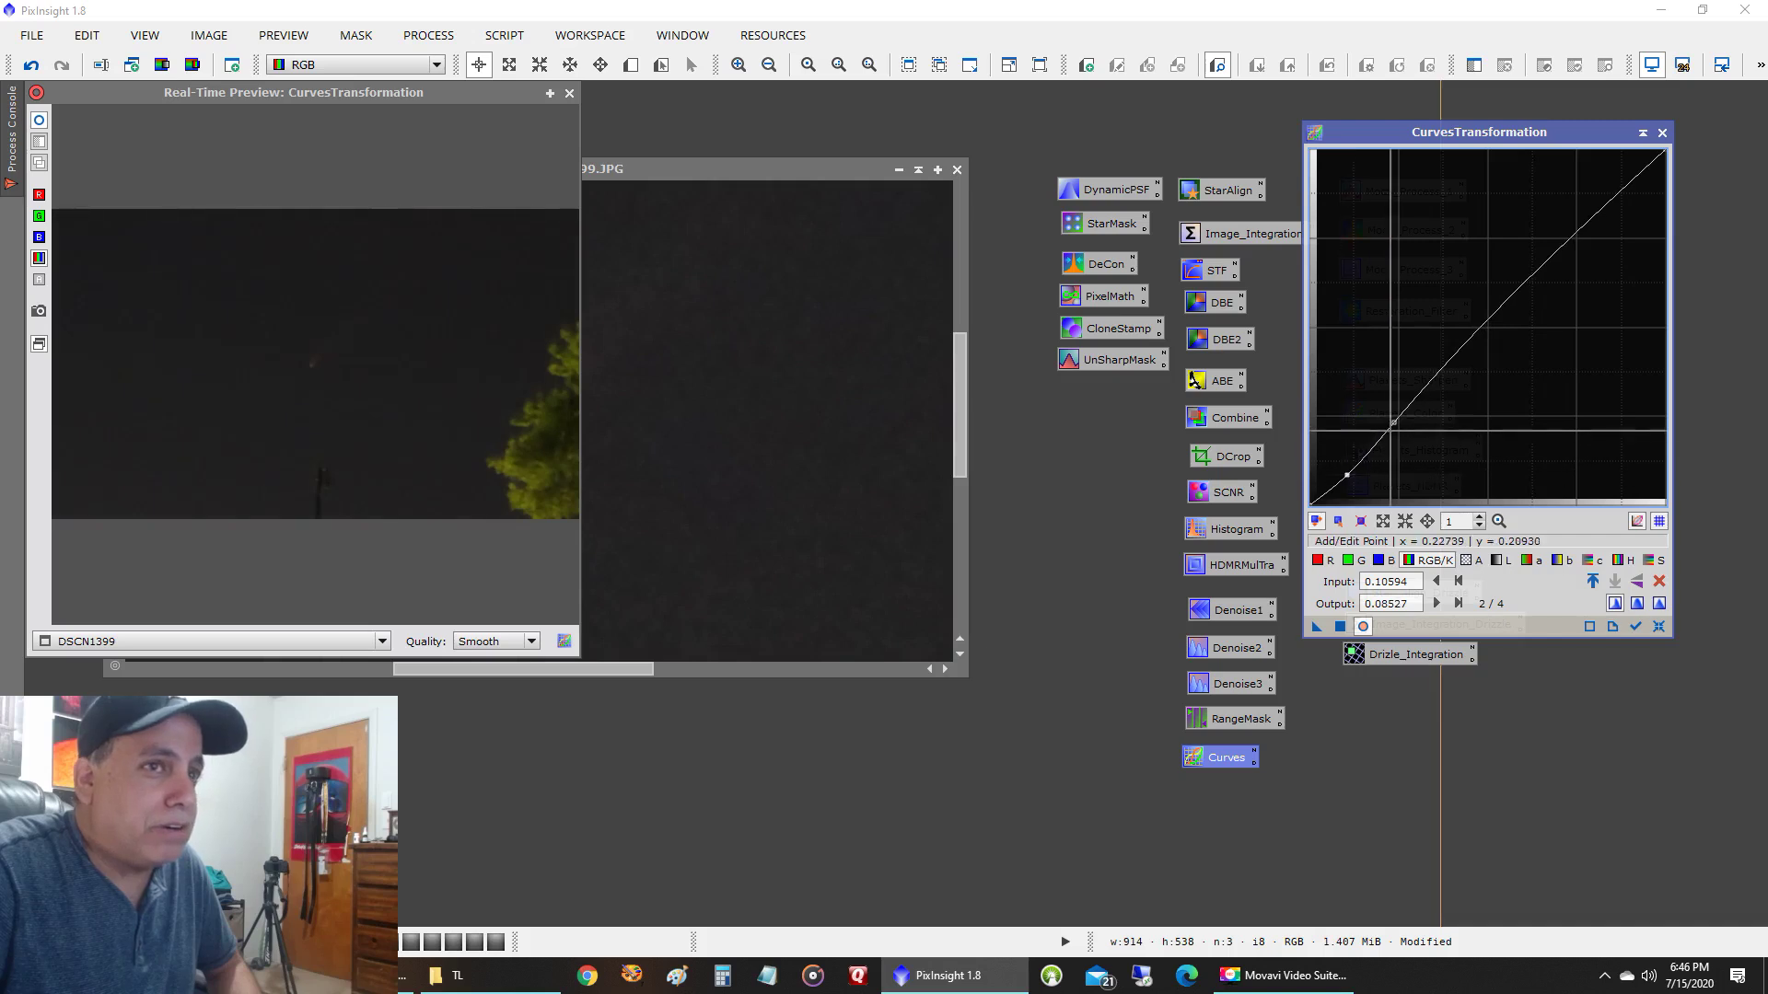
{"action": "left_click_drag", "start_coordinate": [1396, 422], "coordinate": [1383, 419]}
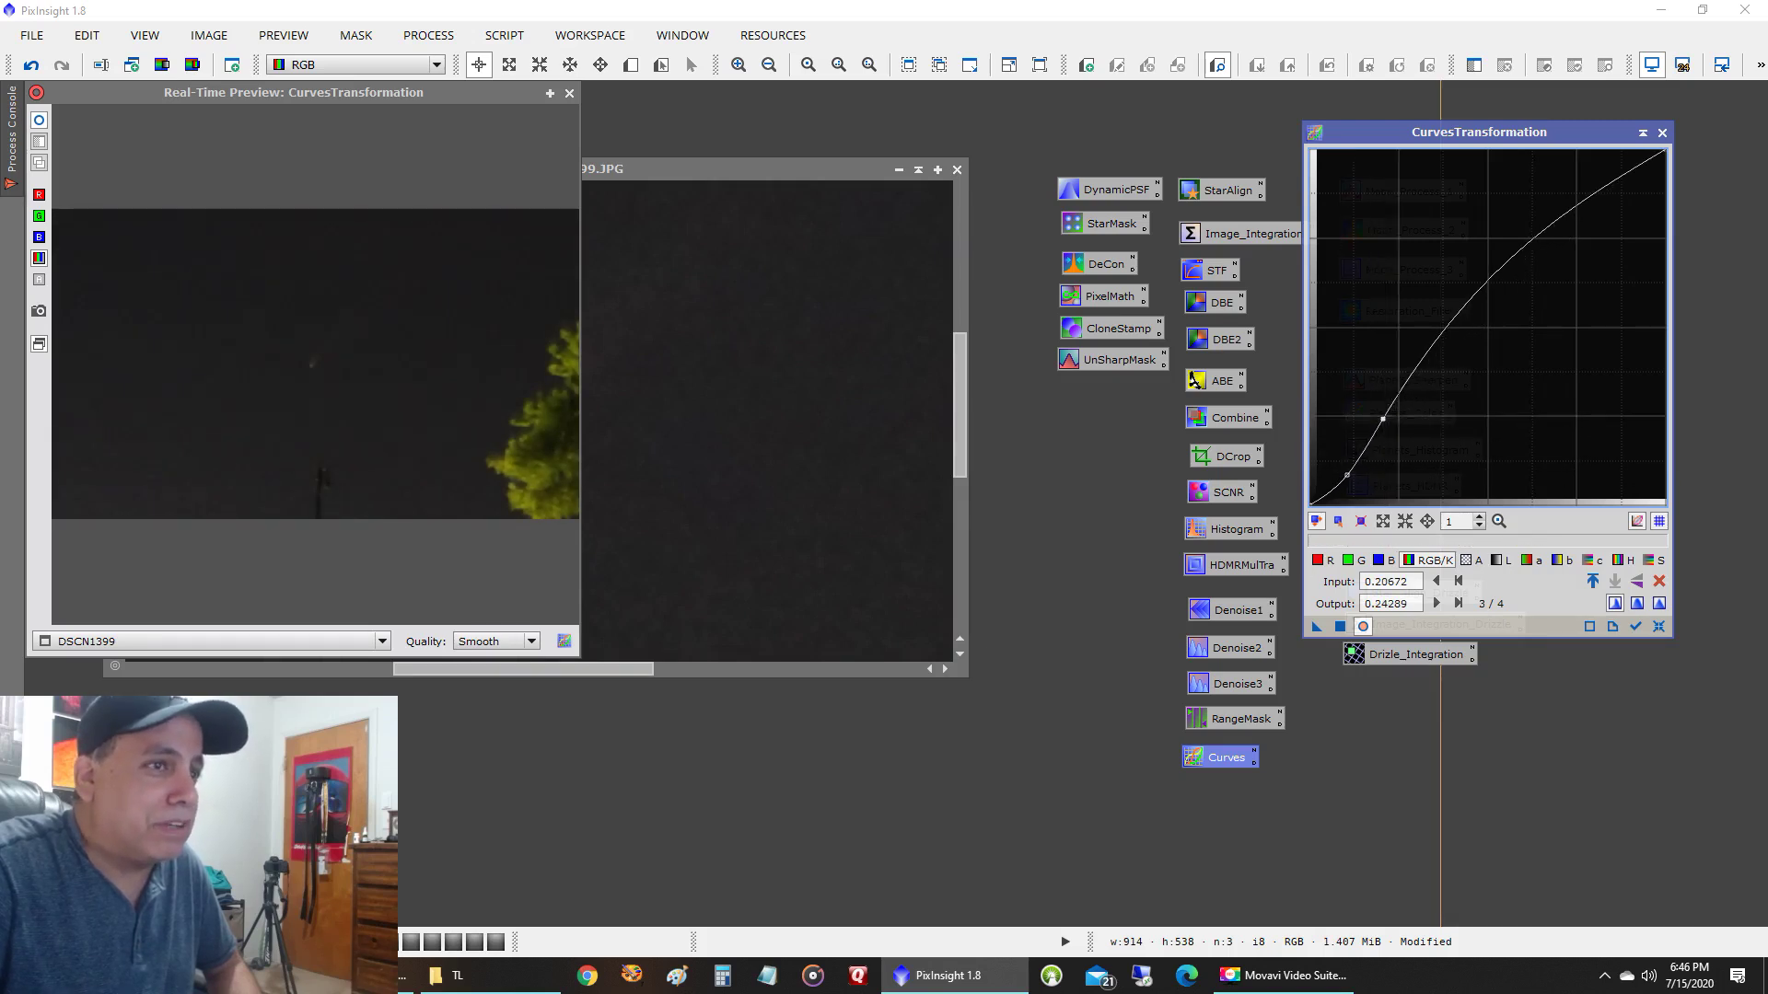
{"action": "left_click", "coordinate": [570, 94]}
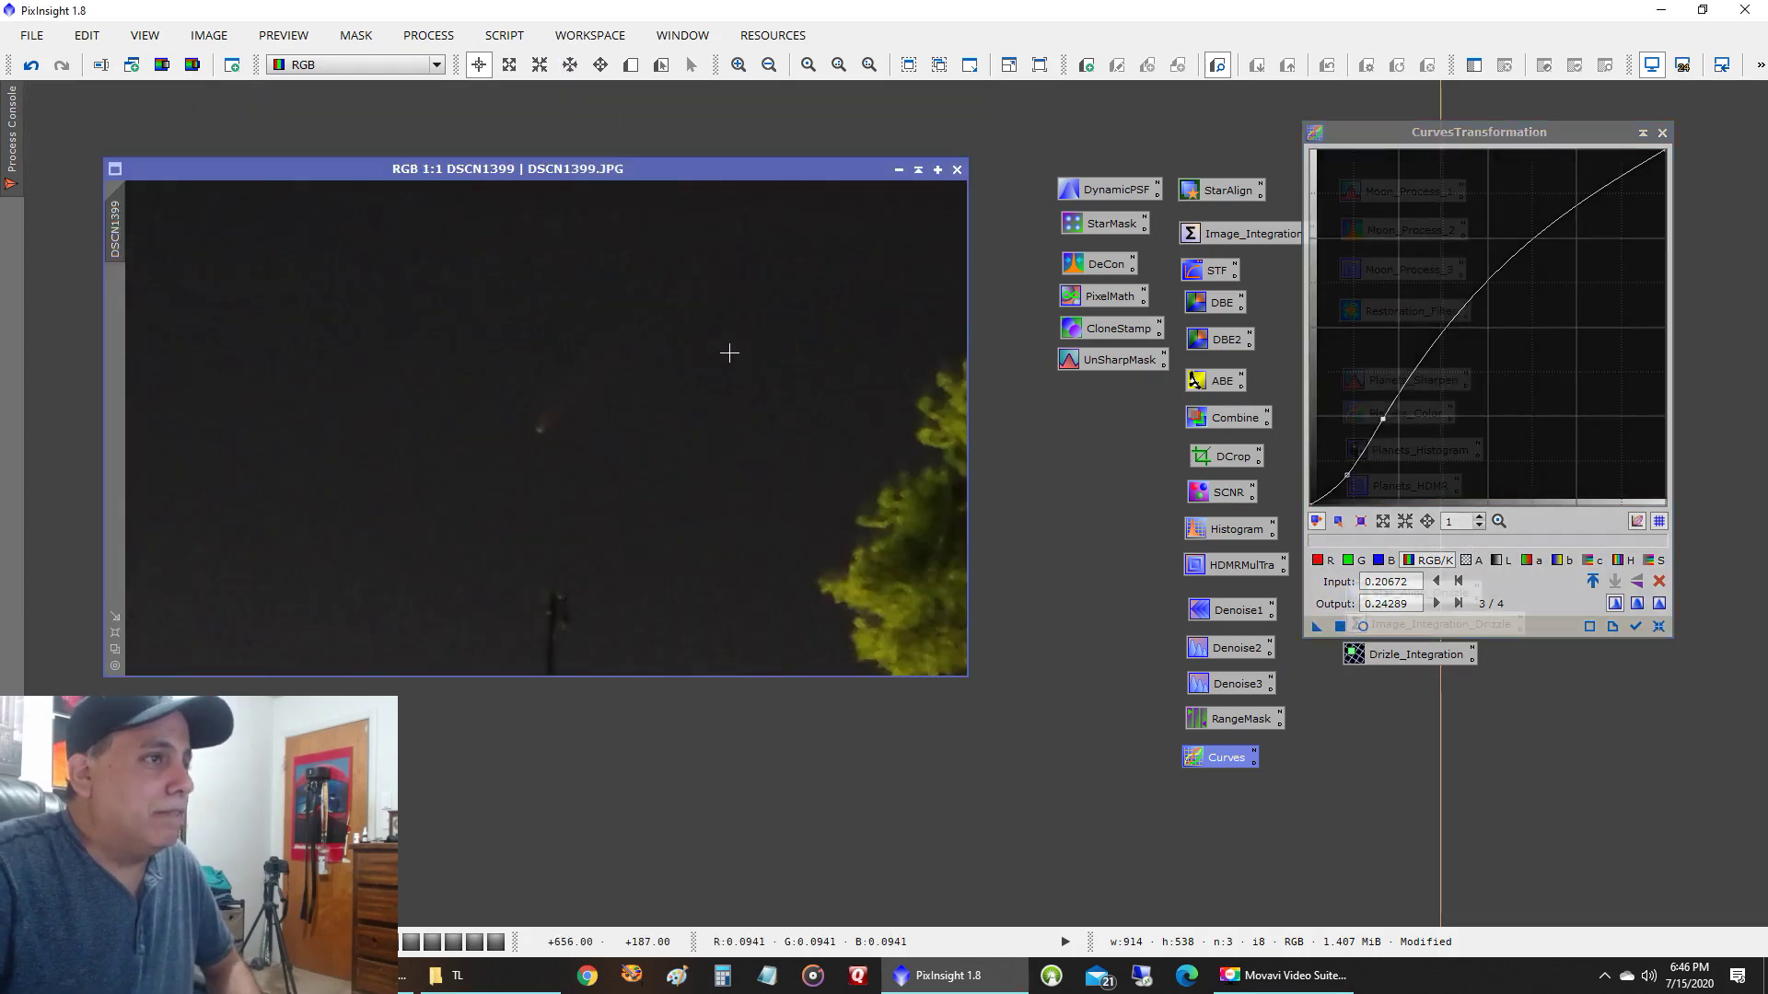
- Compare the curve against the original with undo/redo, apply it, and close CurvesTransformation
{"action": "left_click", "coordinate": [32, 71]}
{"action": "left_click", "coordinate": [62, 67]}
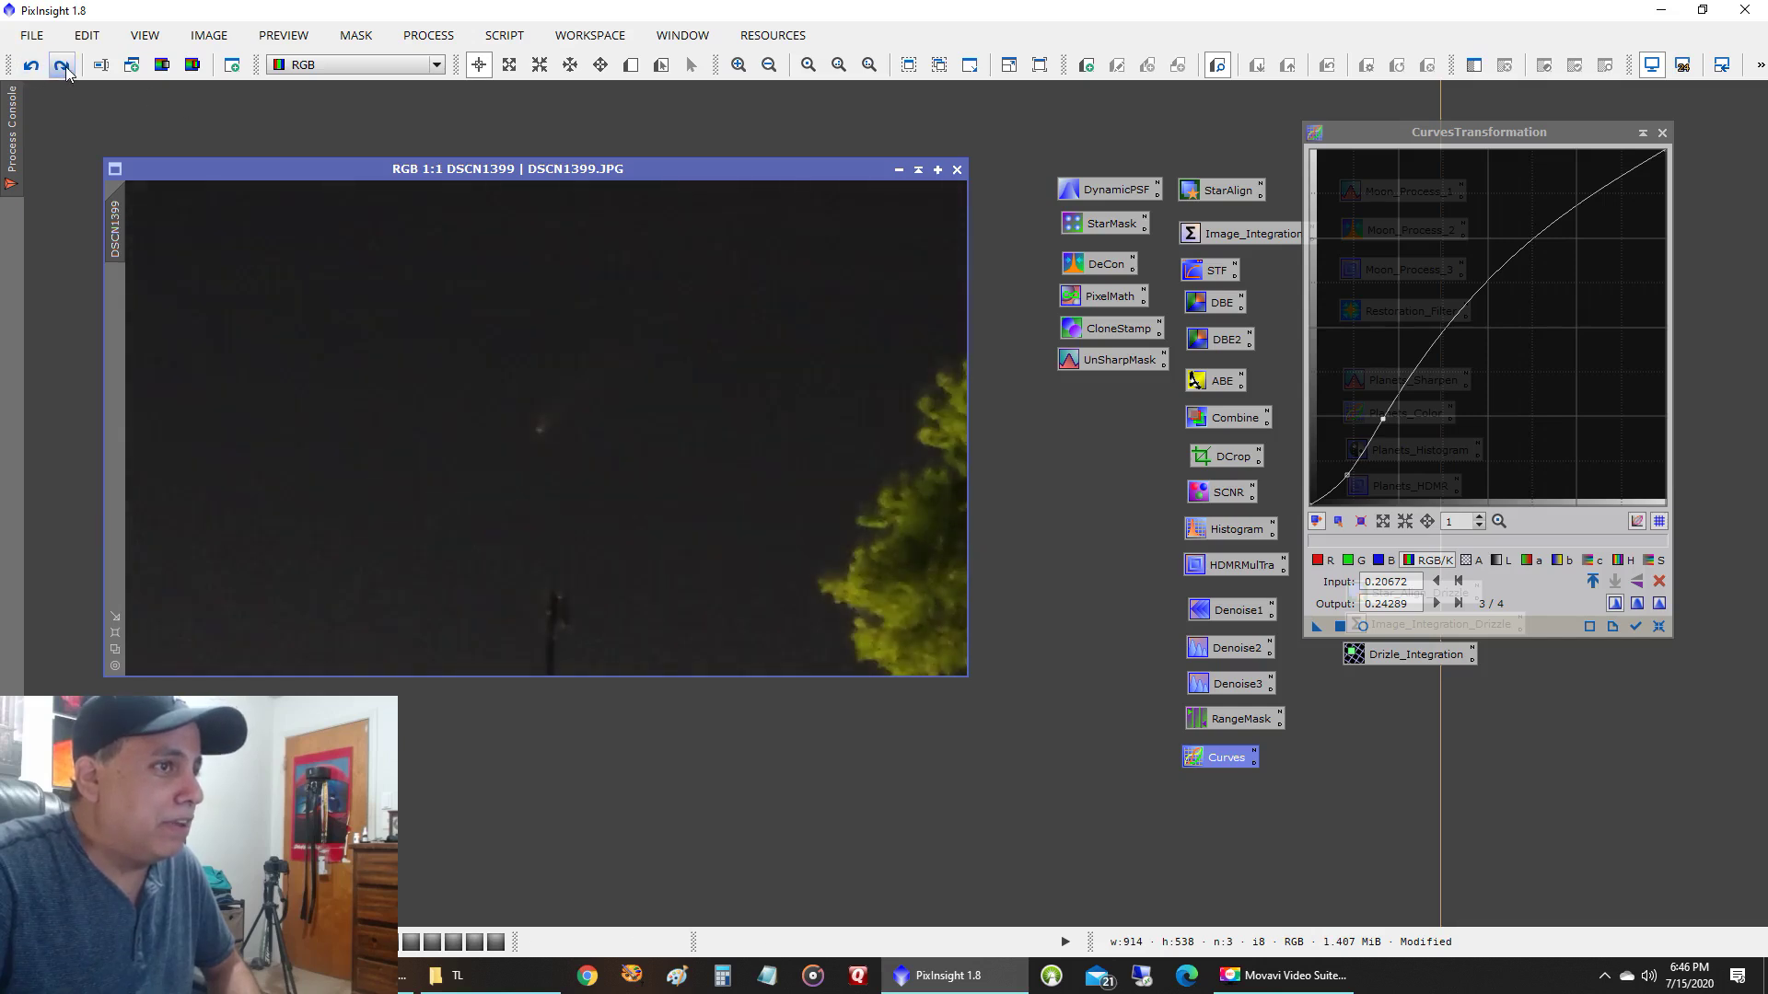
{"action": "left_click", "coordinate": [29, 71]}
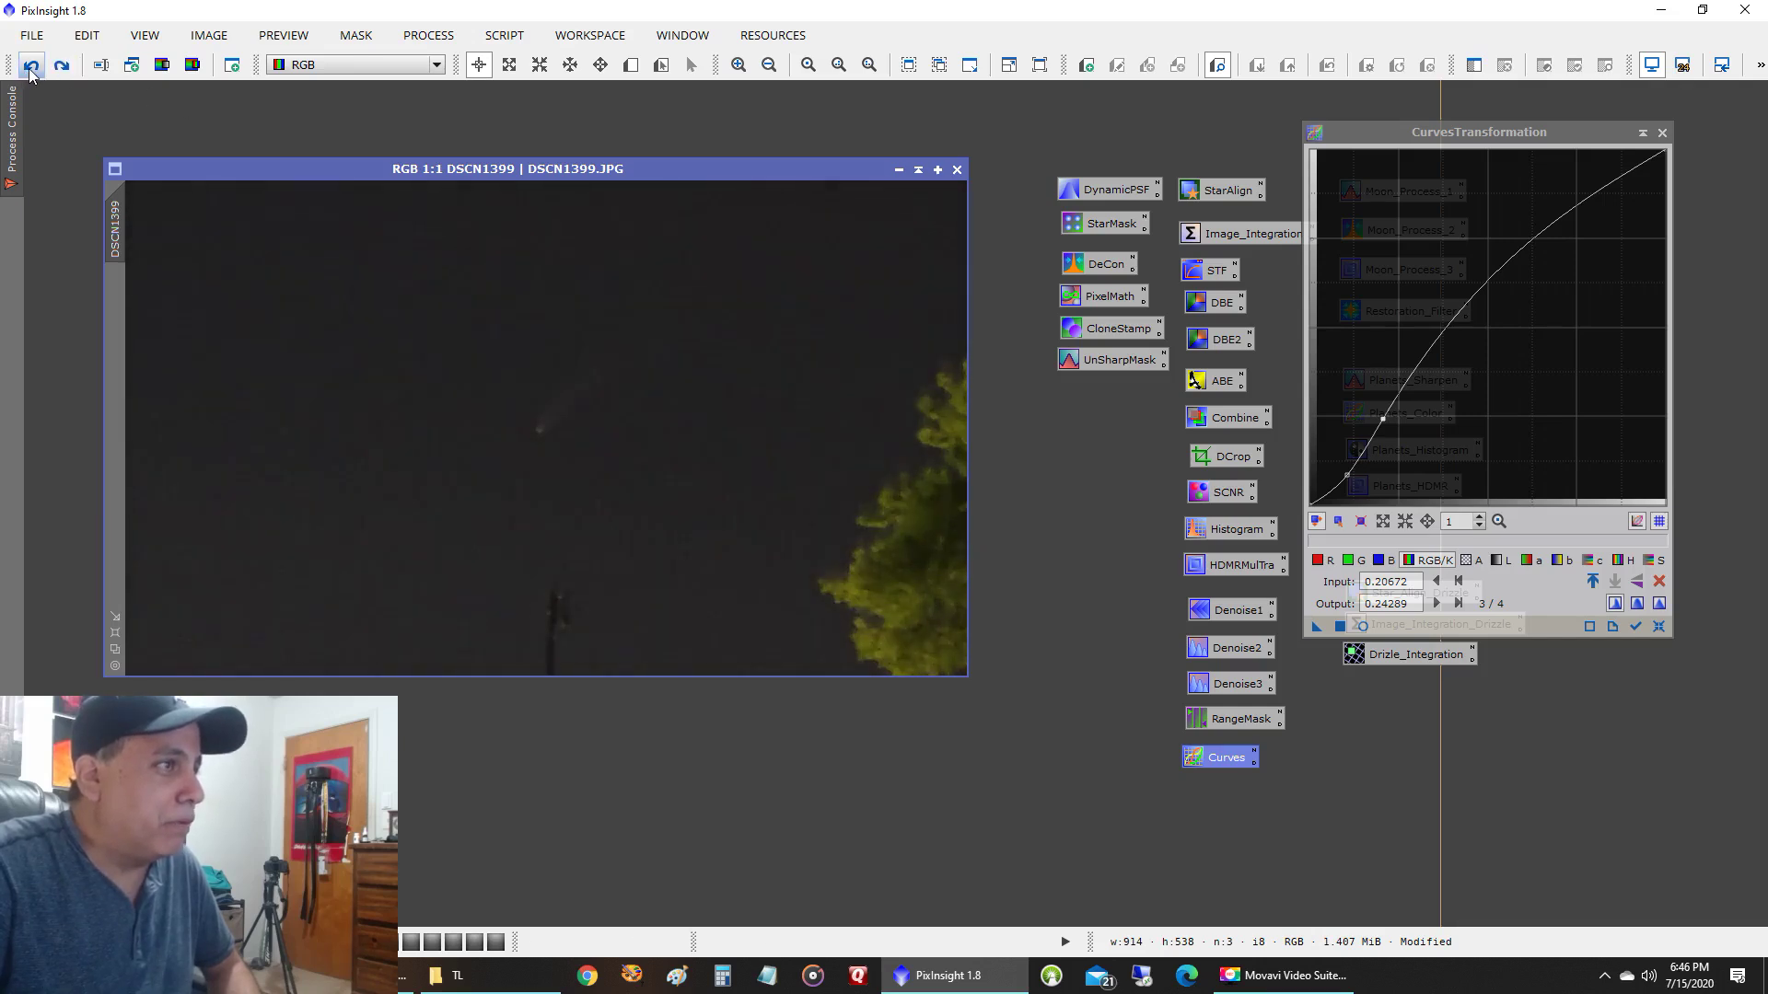
{"action": "left_click", "coordinate": [62, 66]}
{"action": "left_click_drag", "start_coordinate": [1318, 627], "coordinate": [1343, 634]}
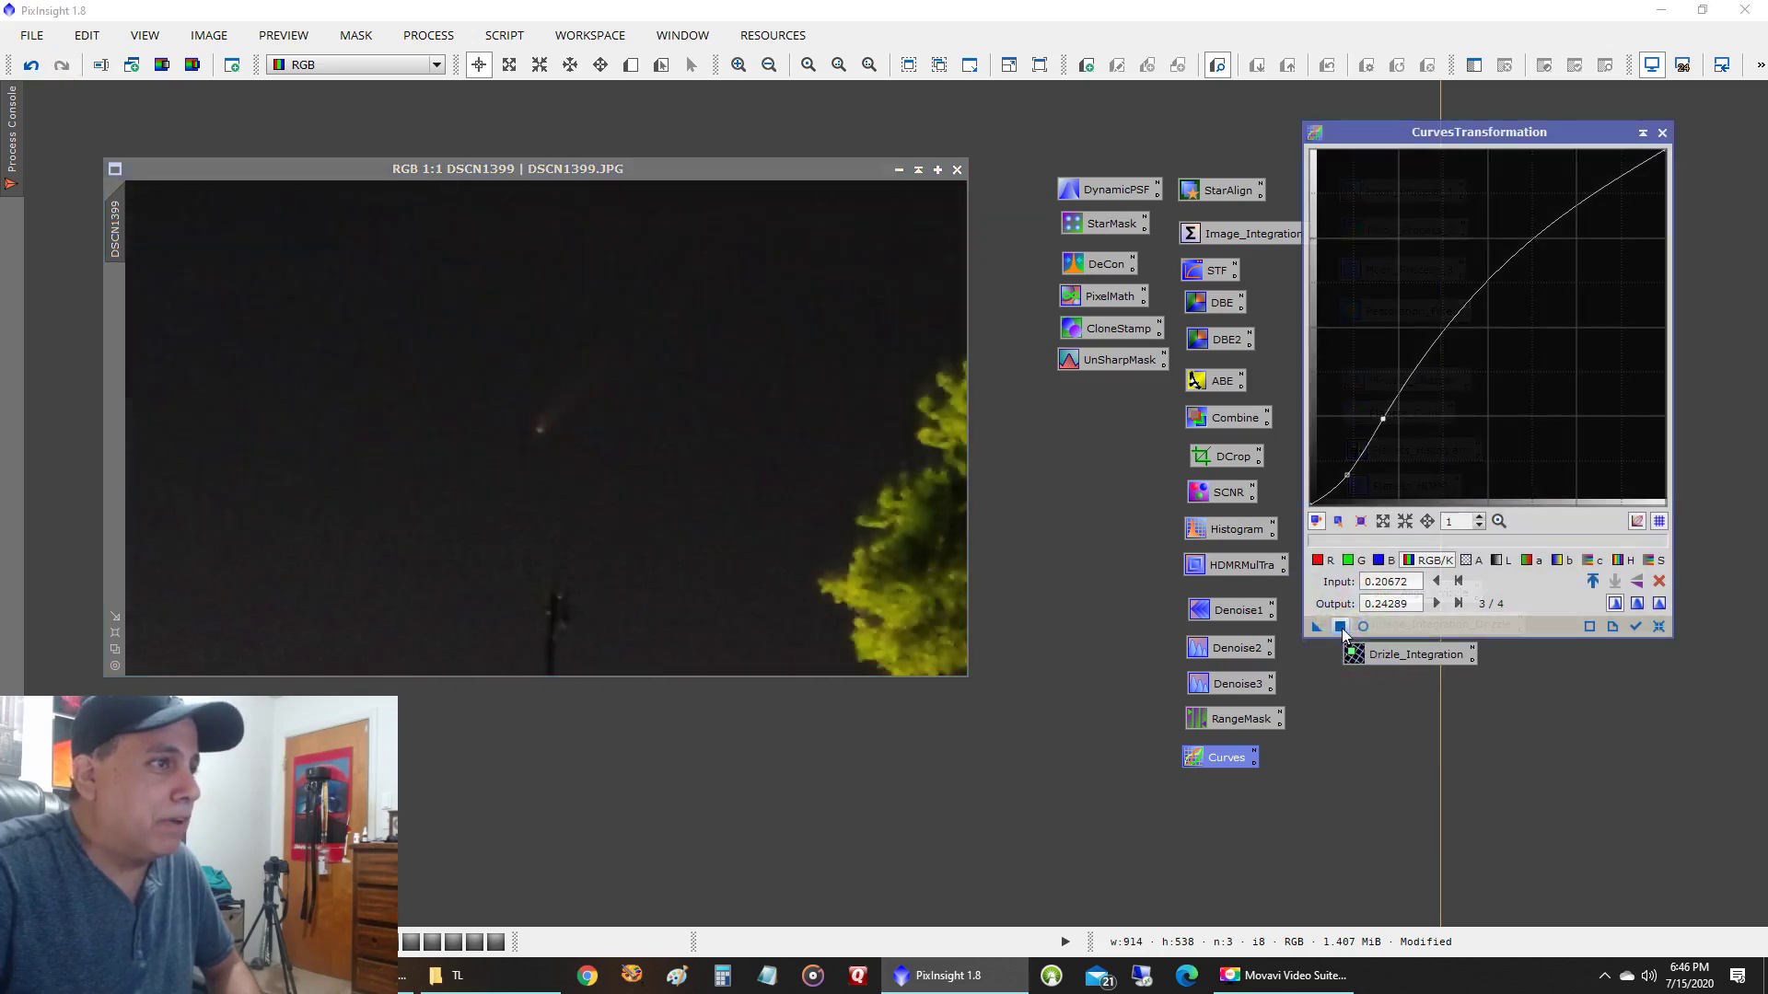
{"action": "left_click", "coordinate": [29, 63]}
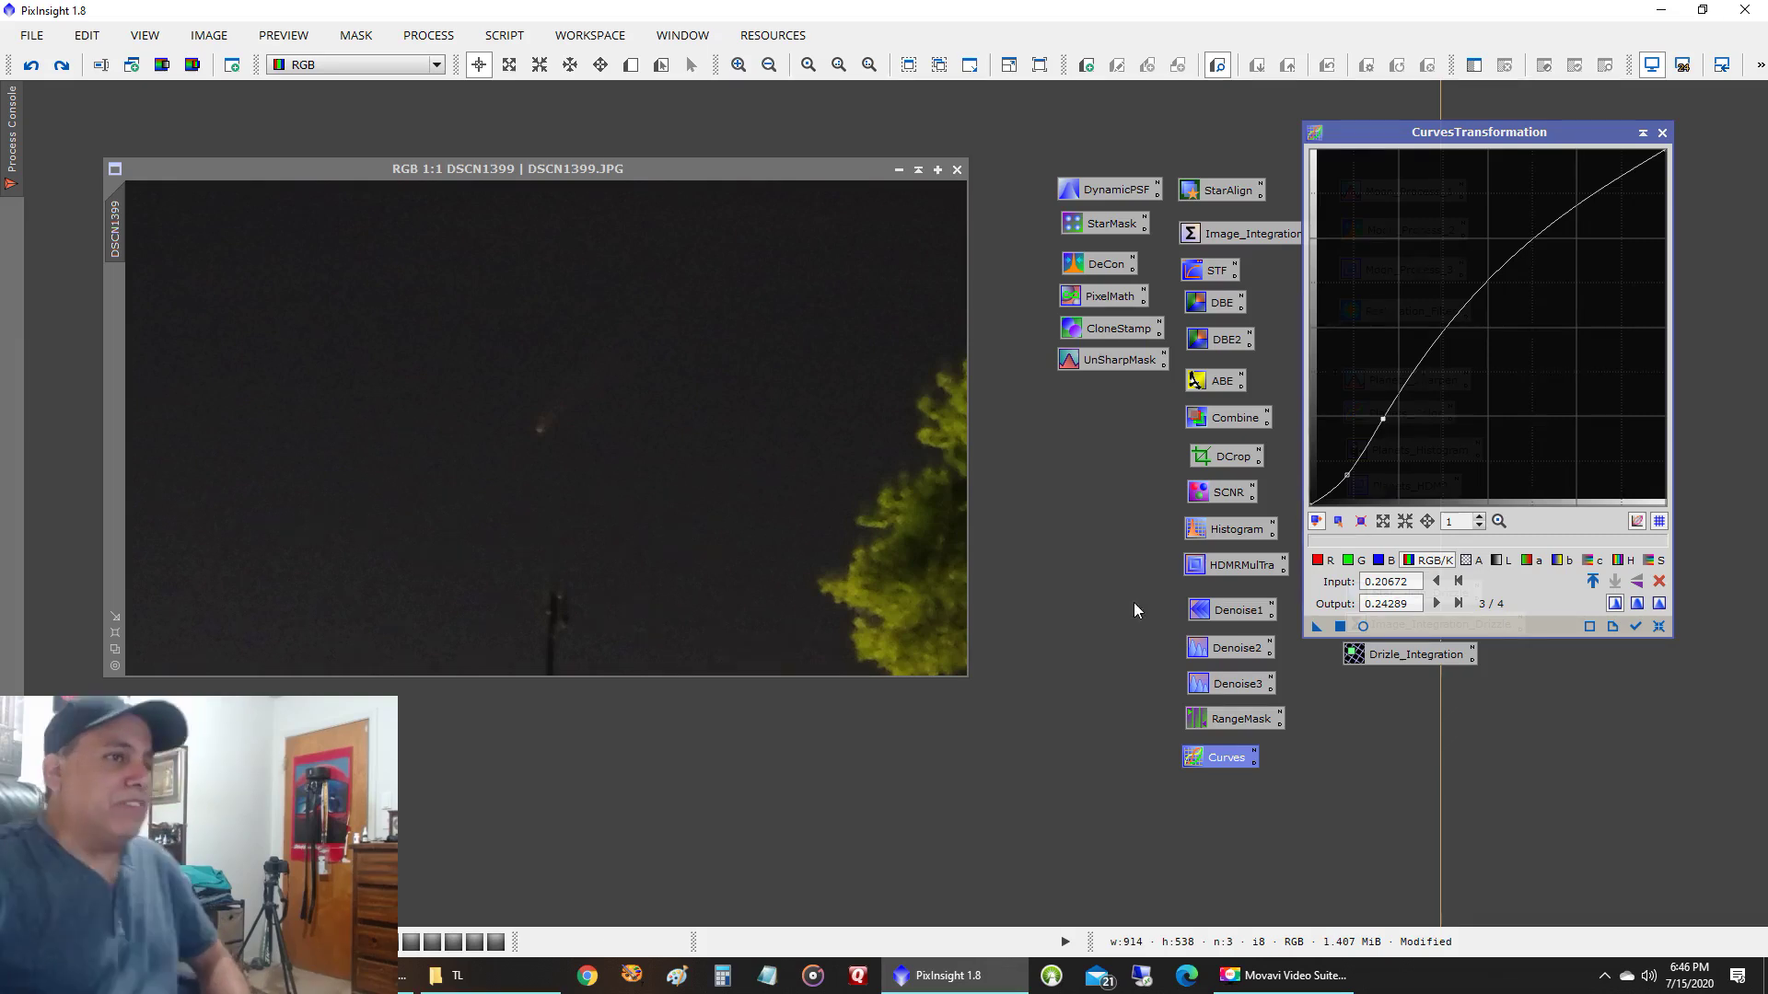
{"action": "left_click", "coordinate": [1663, 134]}
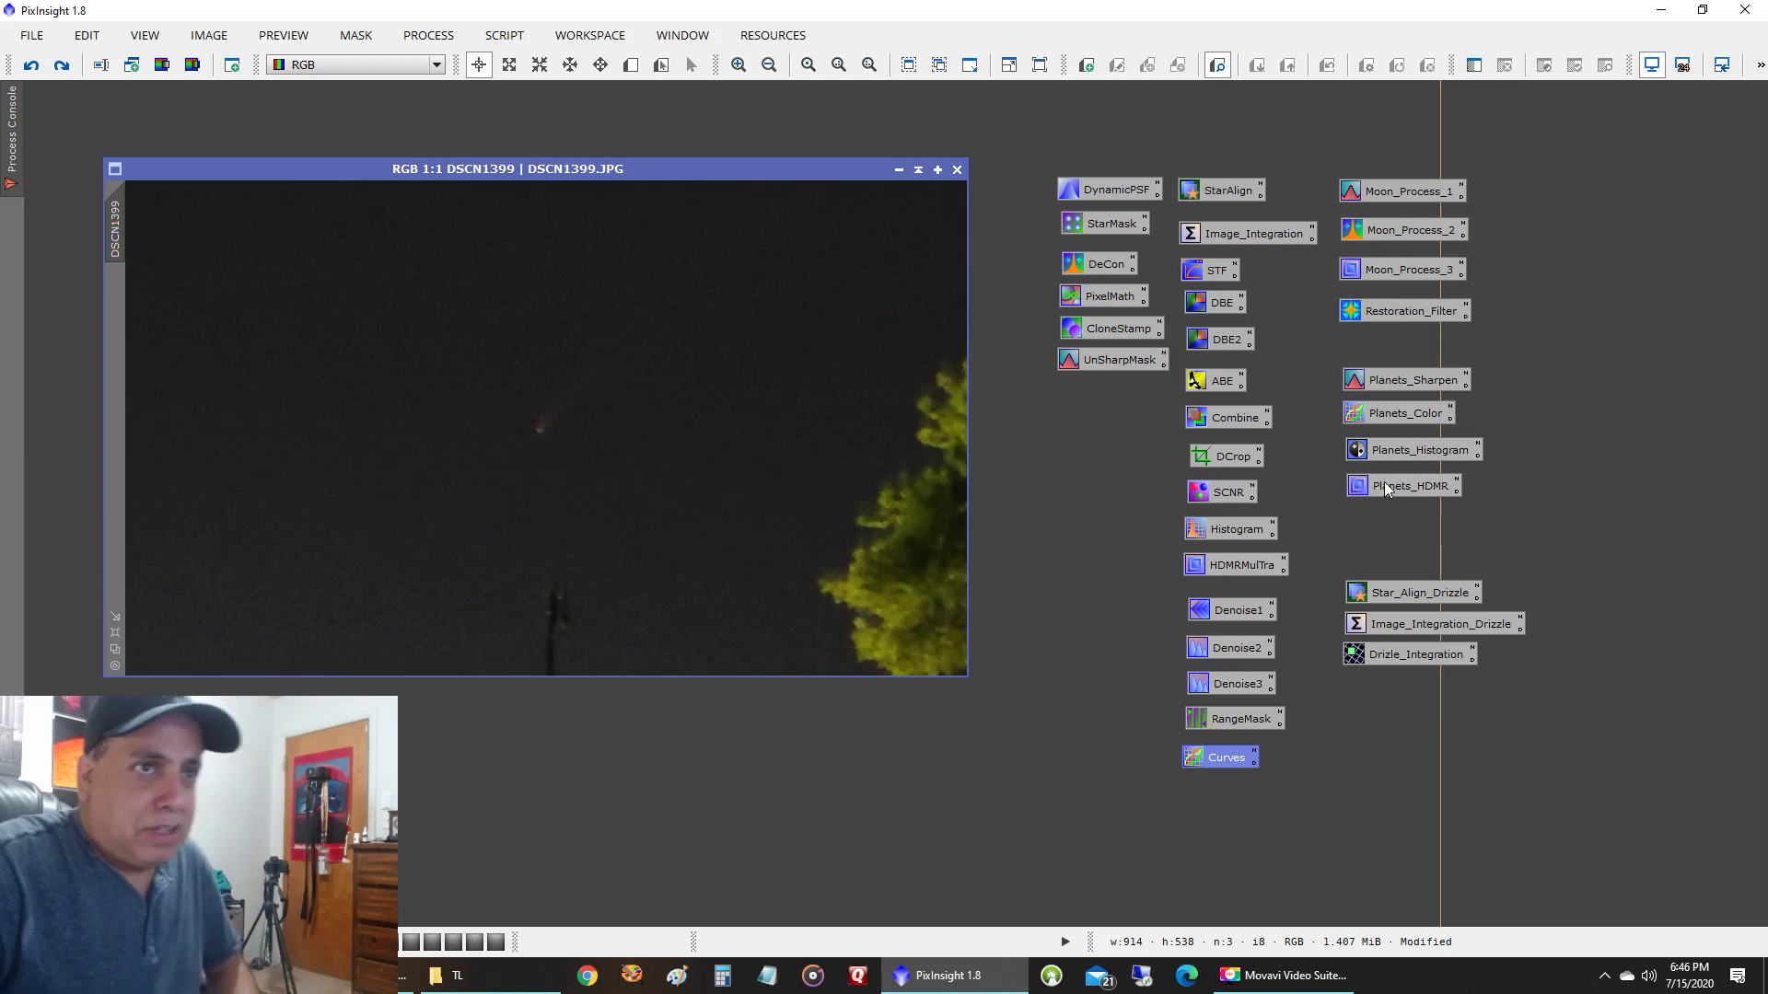
- Lower MultiscaleLinearTransform noise reduction amounts for layers 2–4 to 0.52, 0.48 and 0.42
{"action": "double_click", "coordinate": [1237, 612]}
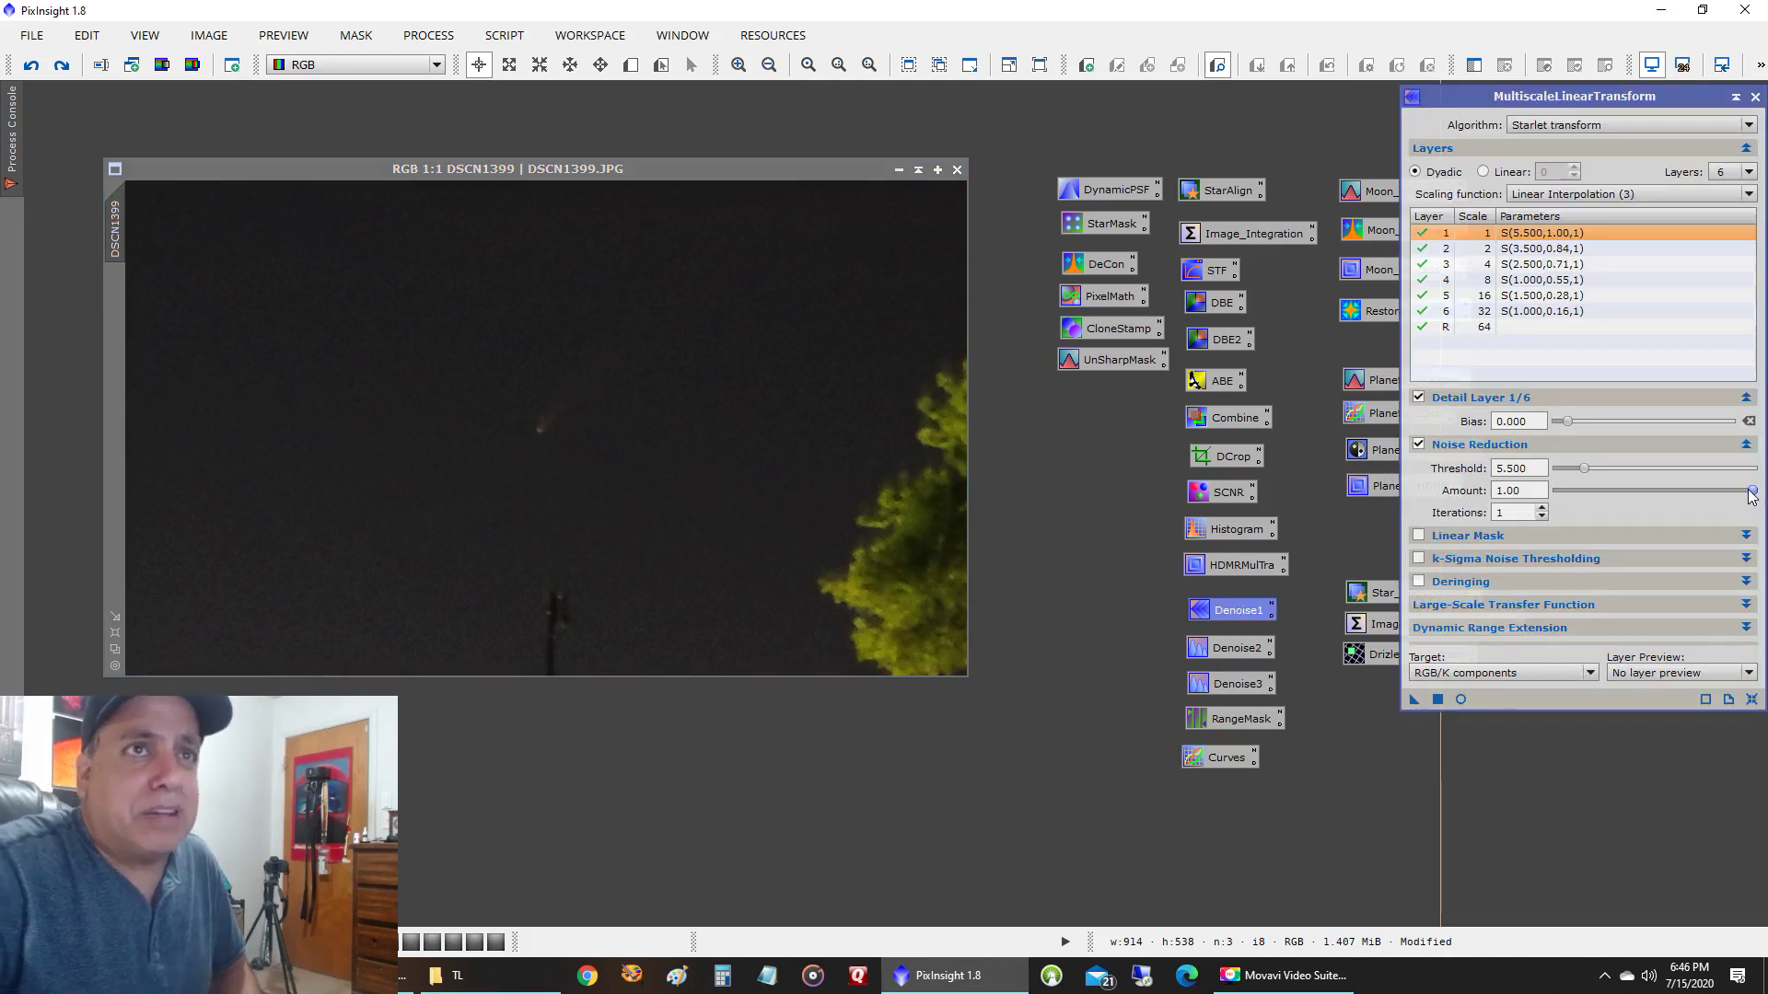
{"action": "left_click_drag", "start_coordinate": [1750, 493], "coordinate": [1729, 499]}
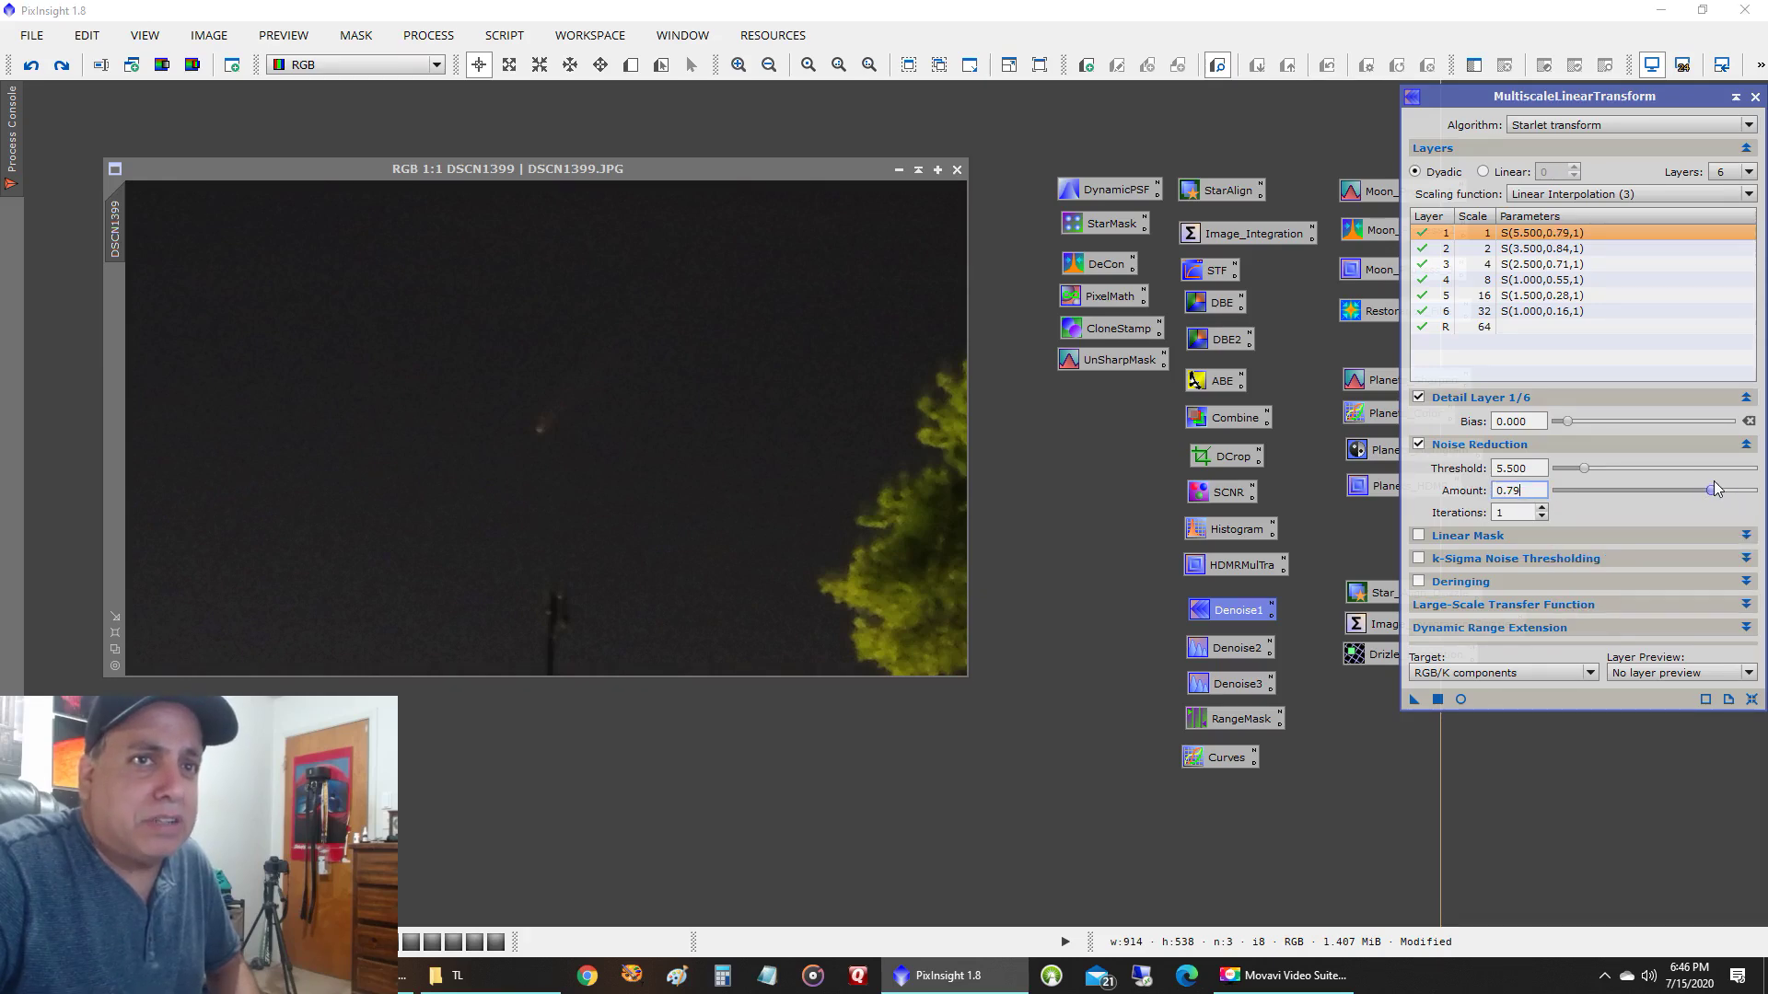
{"action": "left_click_drag", "start_coordinate": [1709, 481], "coordinate": [1701, 489]}
{"action": "left_click_drag", "start_coordinate": [1593, 92], "coordinate": [1370, 70]}
{"action": "left_click", "coordinate": [1381, 227]}
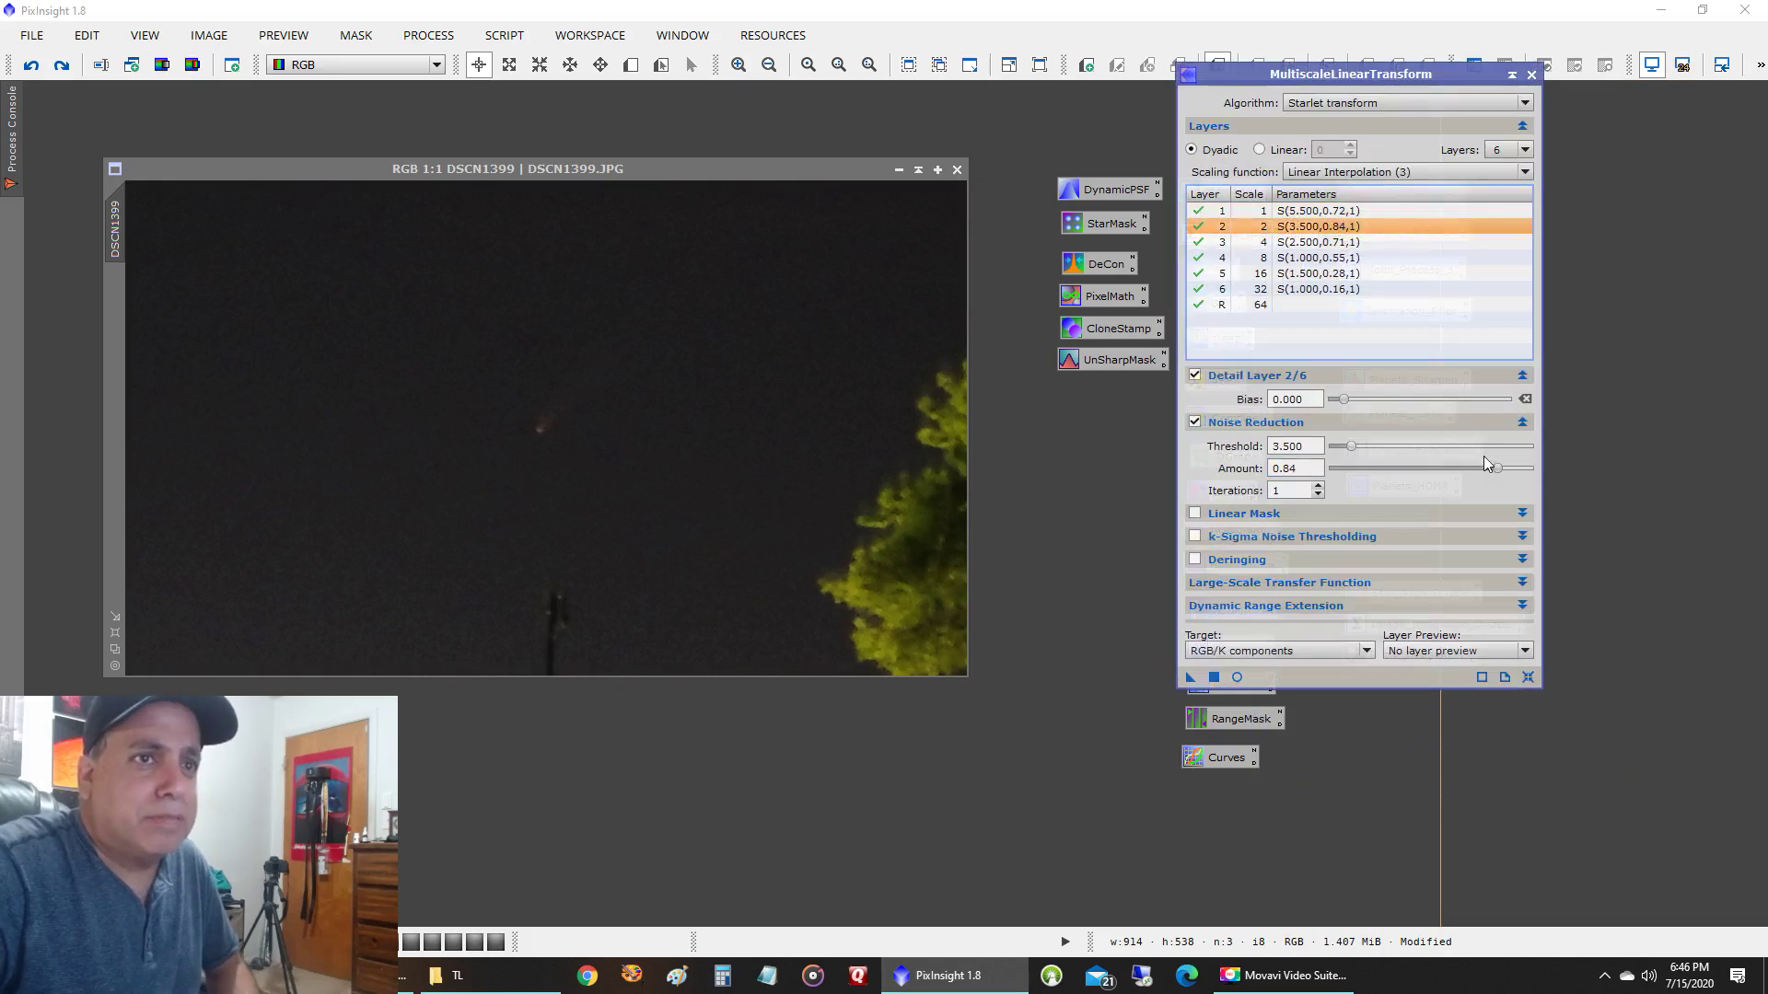
{"action": "left_click_drag", "start_coordinate": [1496, 468], "coordinate": [1433, 468]}
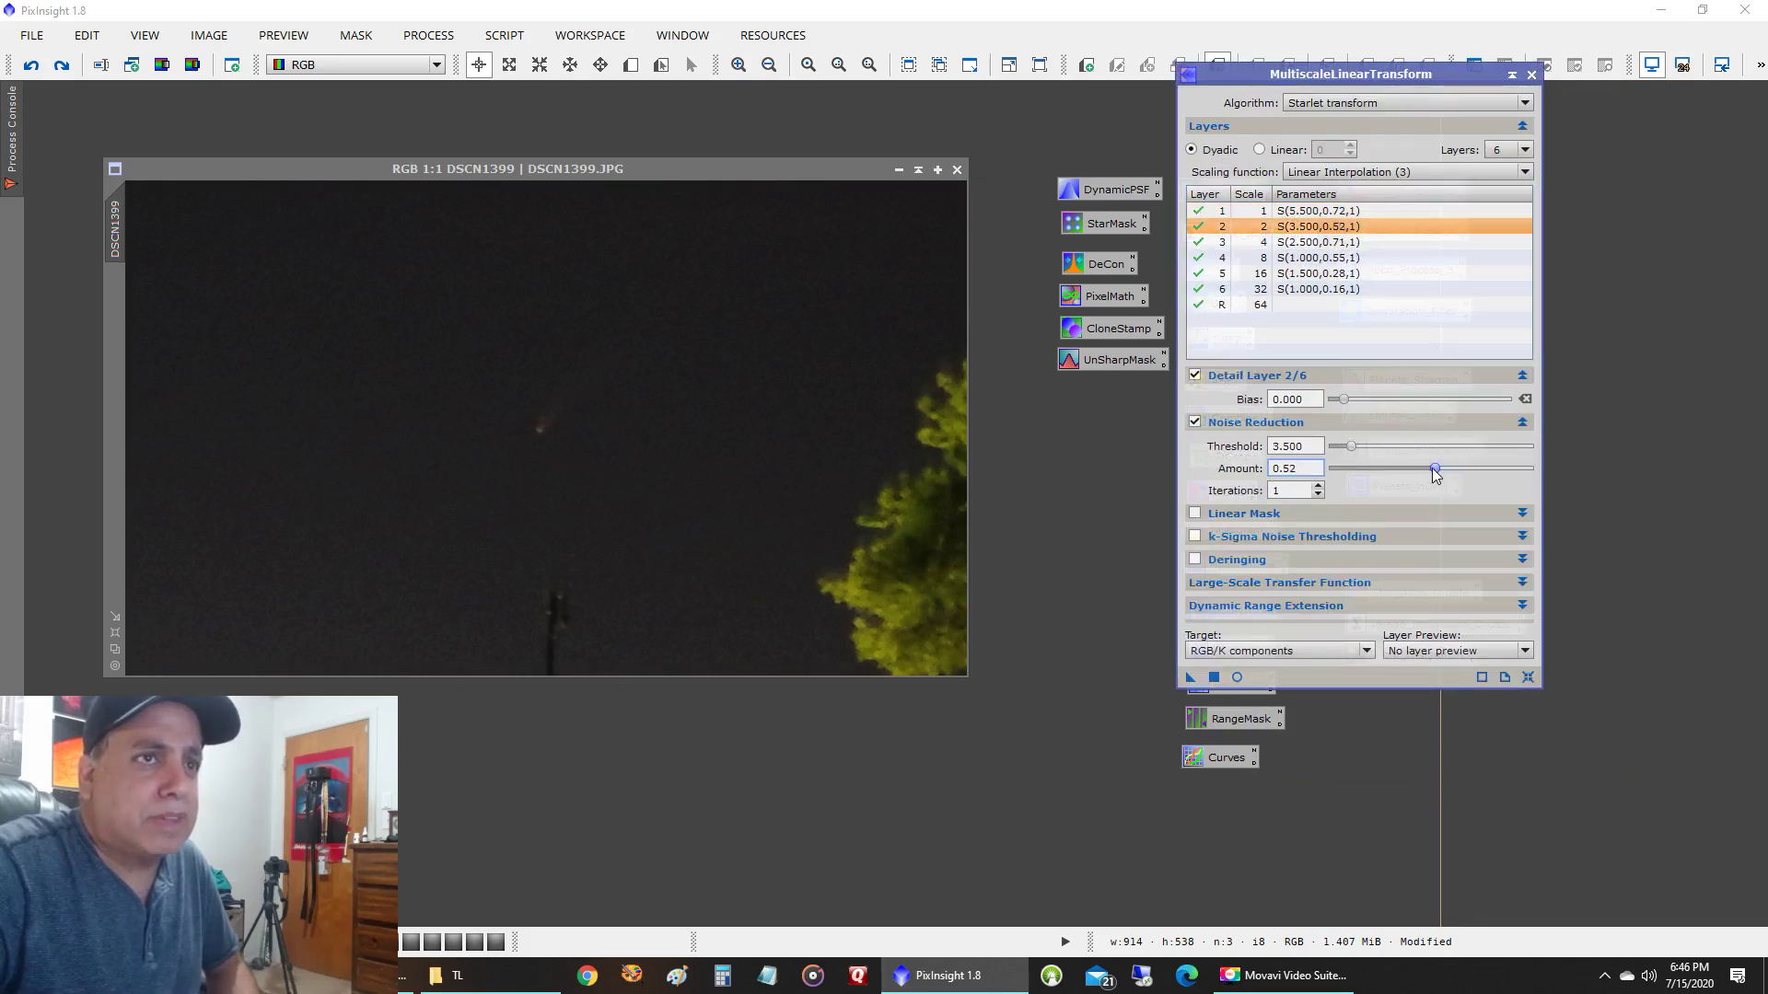
{"action": "left_click", "coordinate": [1377, 244]}
{"action": "left_click_drag", "start_coordinate": [1472, 468], "coordinate": [1427, 472]}
{"action": "left_click", "coordinate": [1374, 258]}
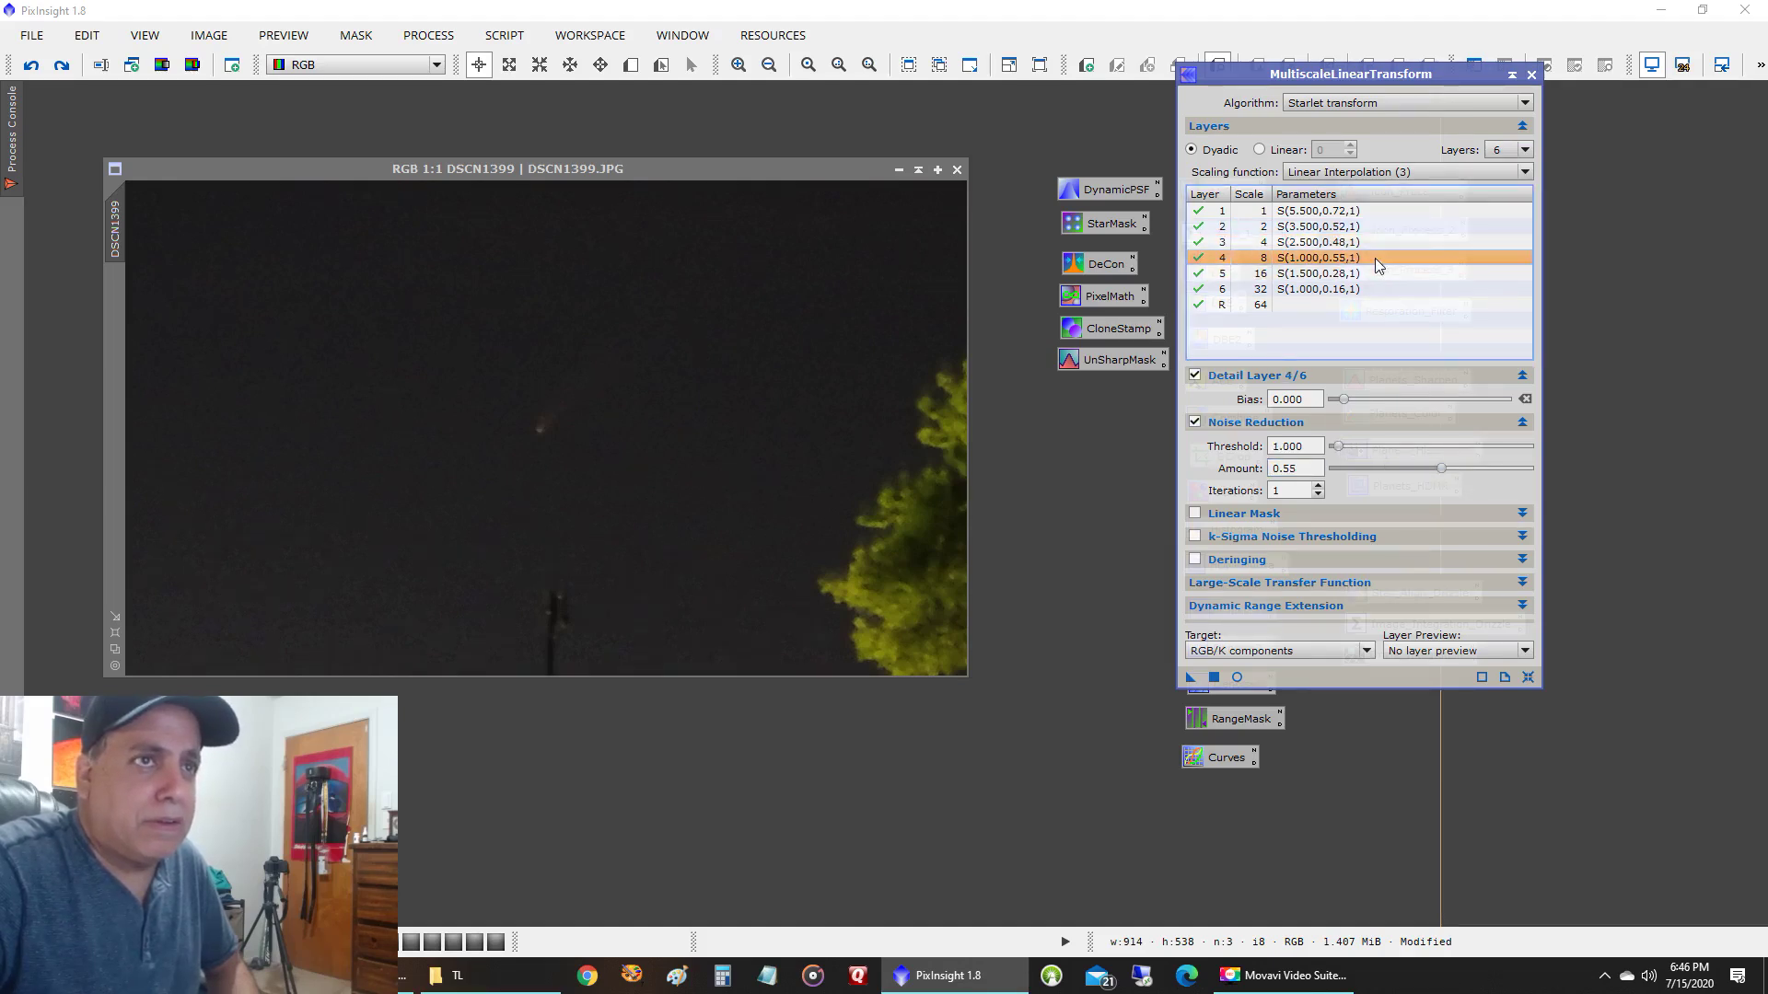
{"action": "left_click_drag", "start_coordinate": [1453, 466], "coordinate": [1416, 464]}
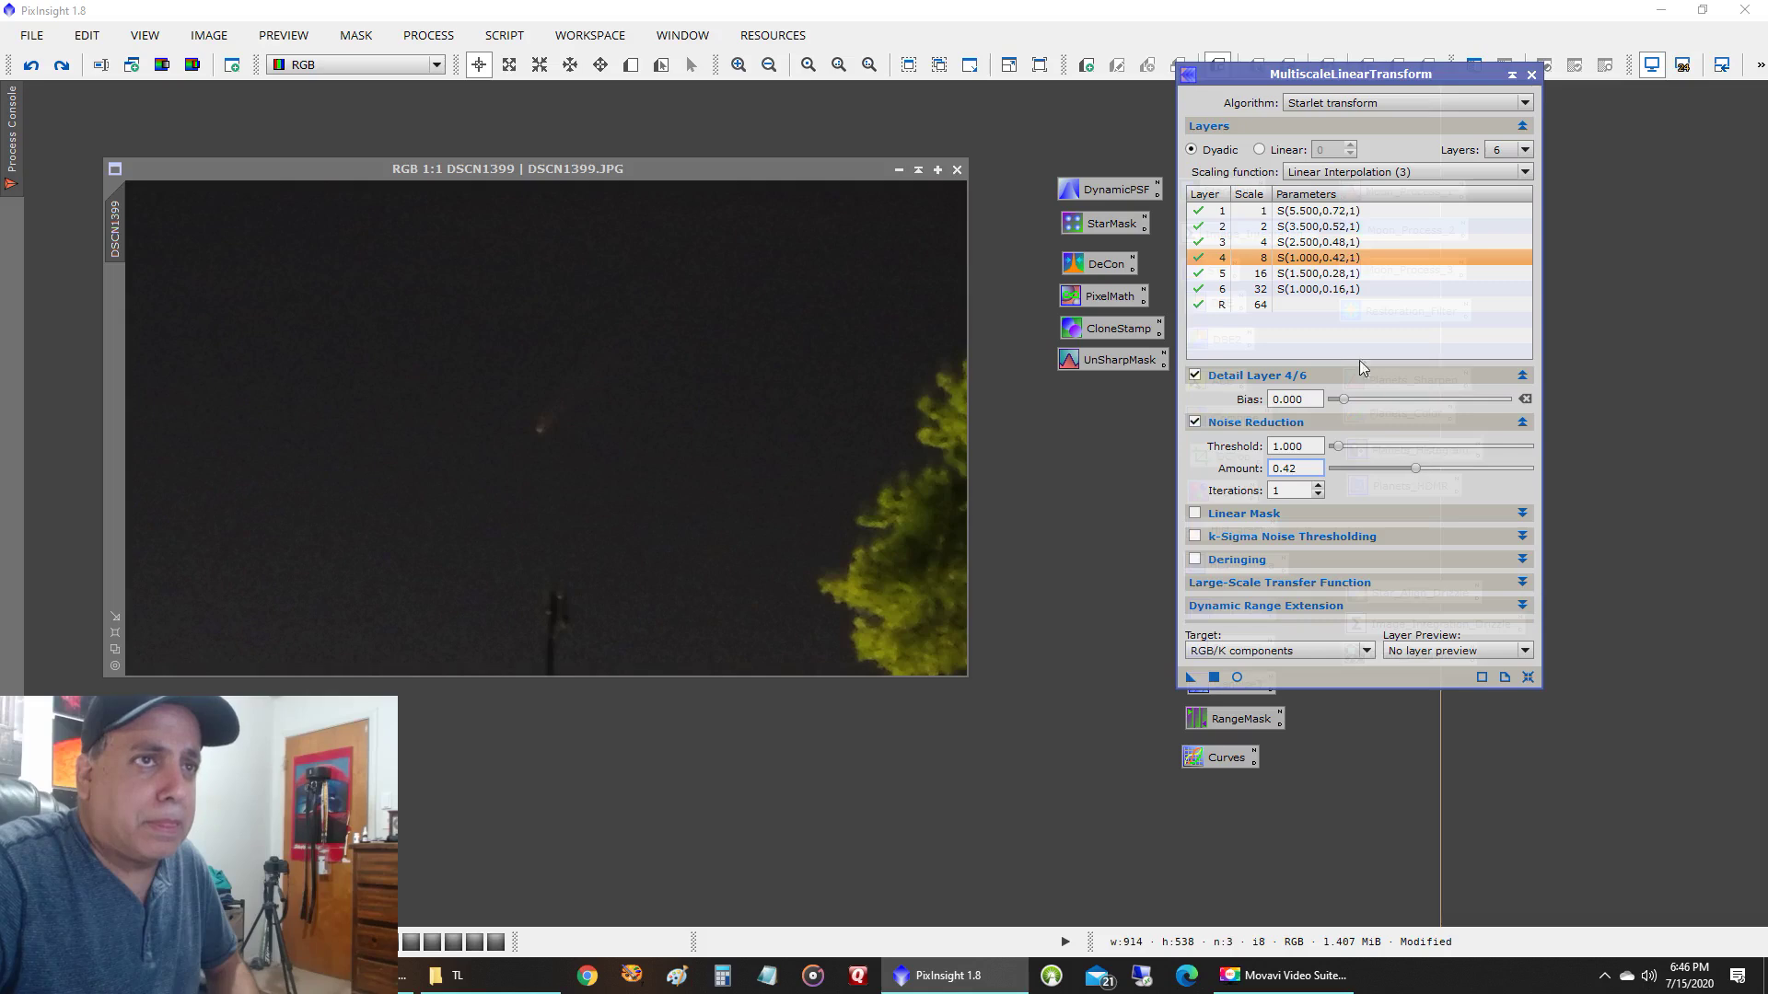
- Apply the noise reduction to DSCN1399 and close the tool
{"action": "left_click", "coordinate": [1357, 274]}
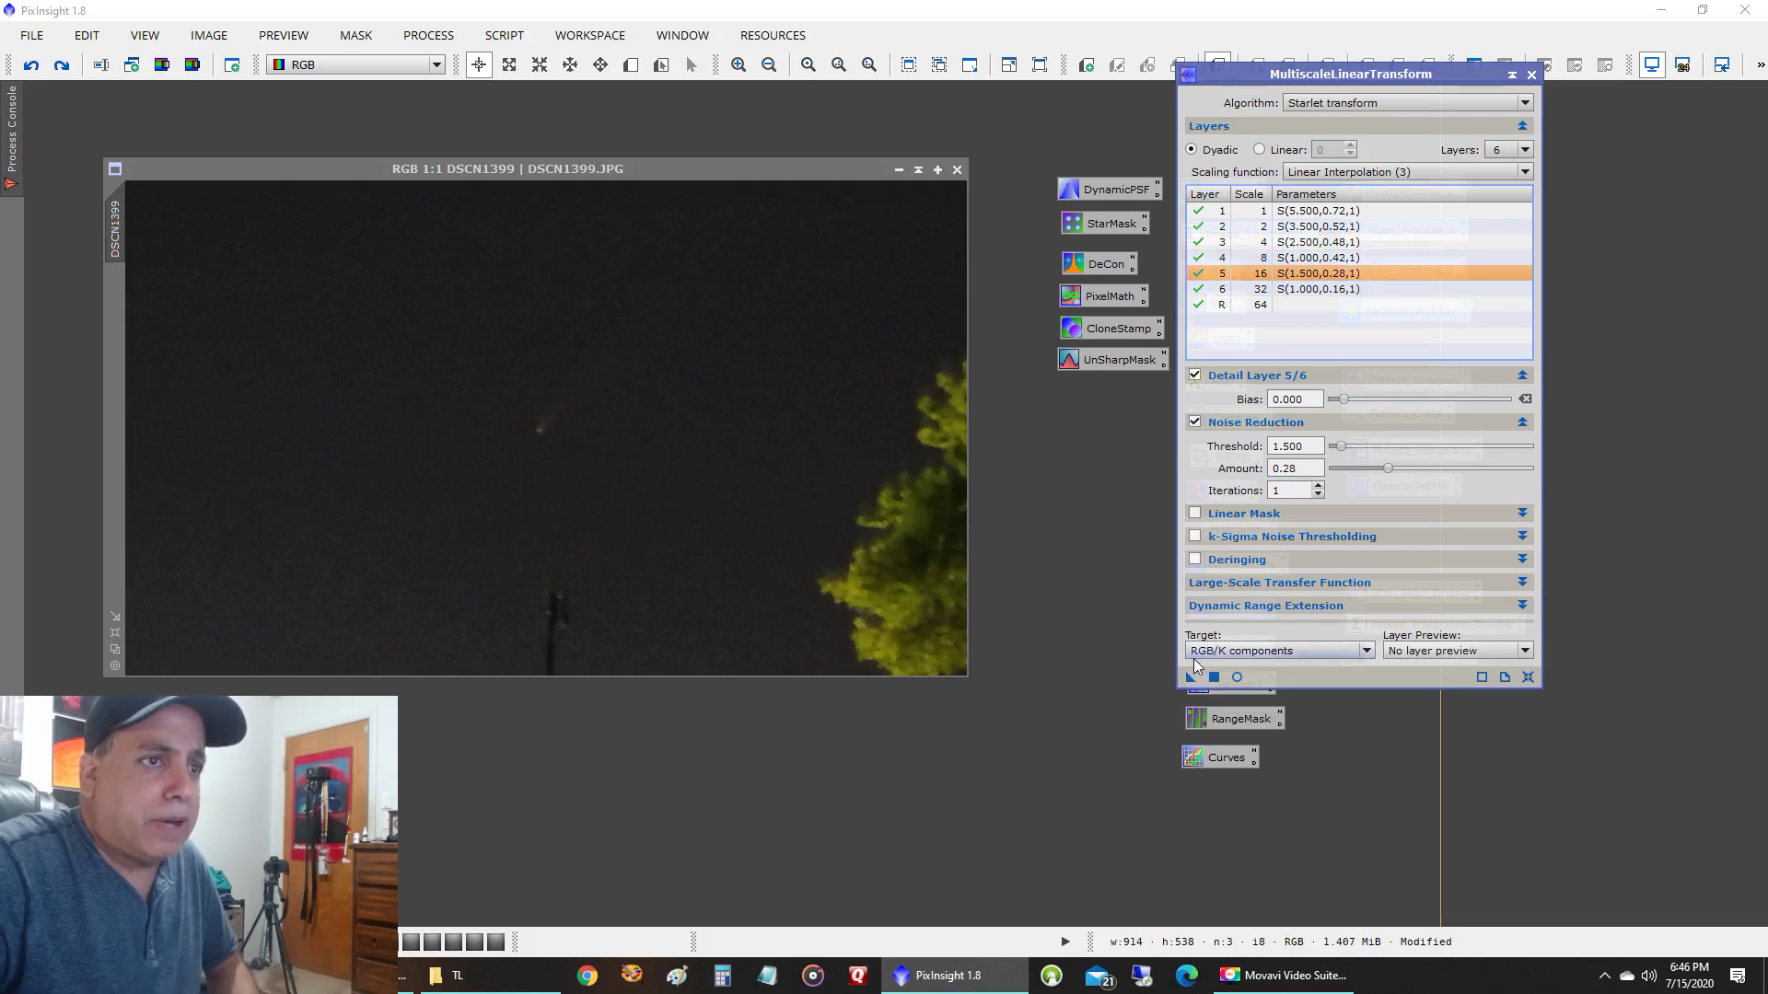
{"action": "left_click_drag", "start_coordinate": [1190, 682], "coordinate": [686, 515]}
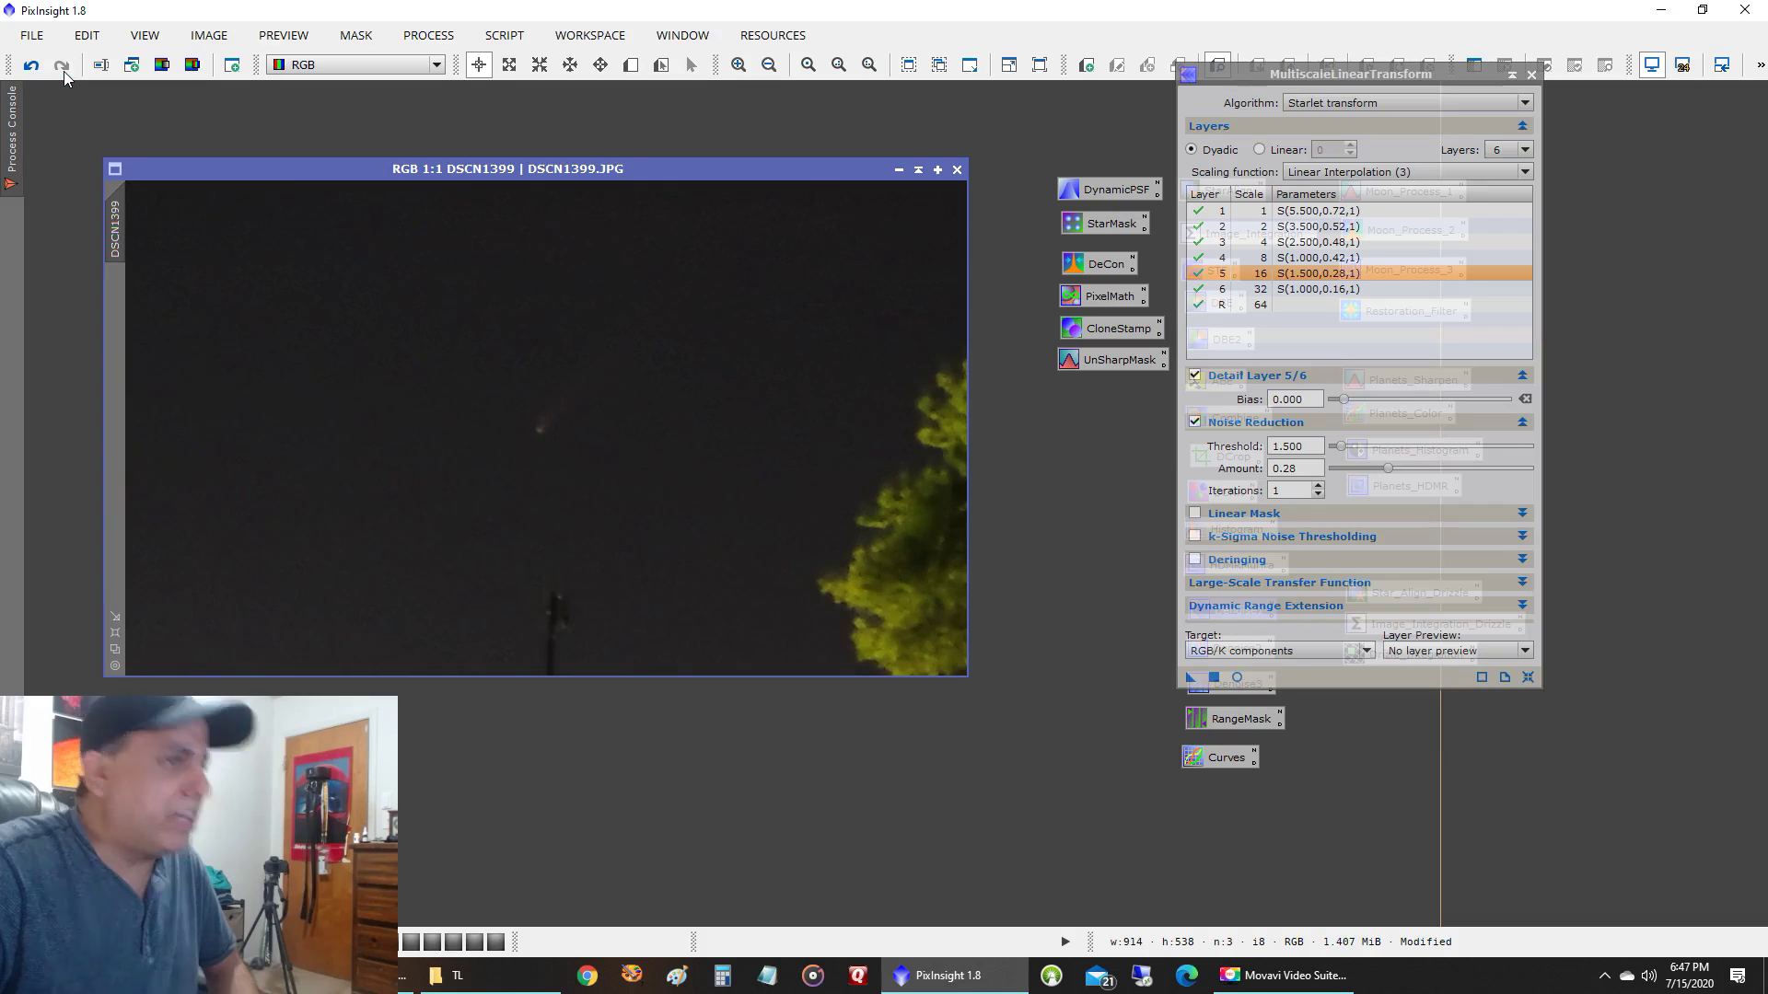
{"action": "left_click", "coordinate": [1531, 74]}
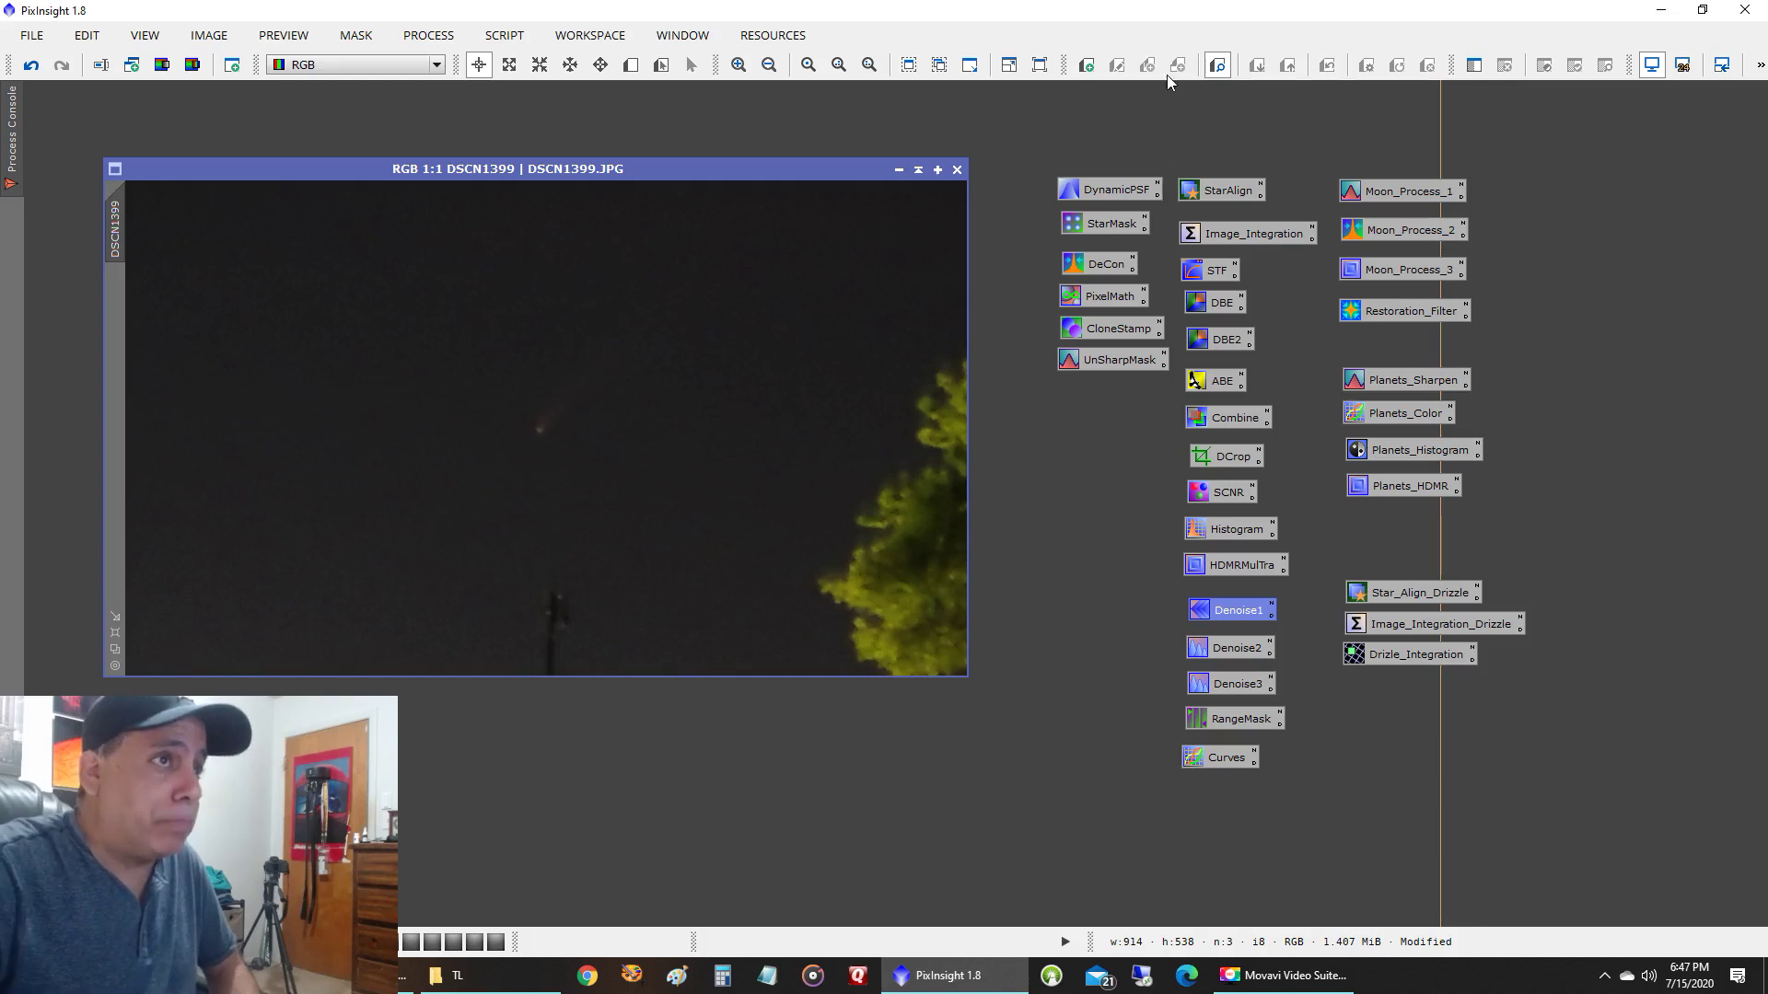
- Shade the DSCN1399 window to the top right and open an empty ProcessContainer
{"action": "left_click", "coordinate": [919, 171]}
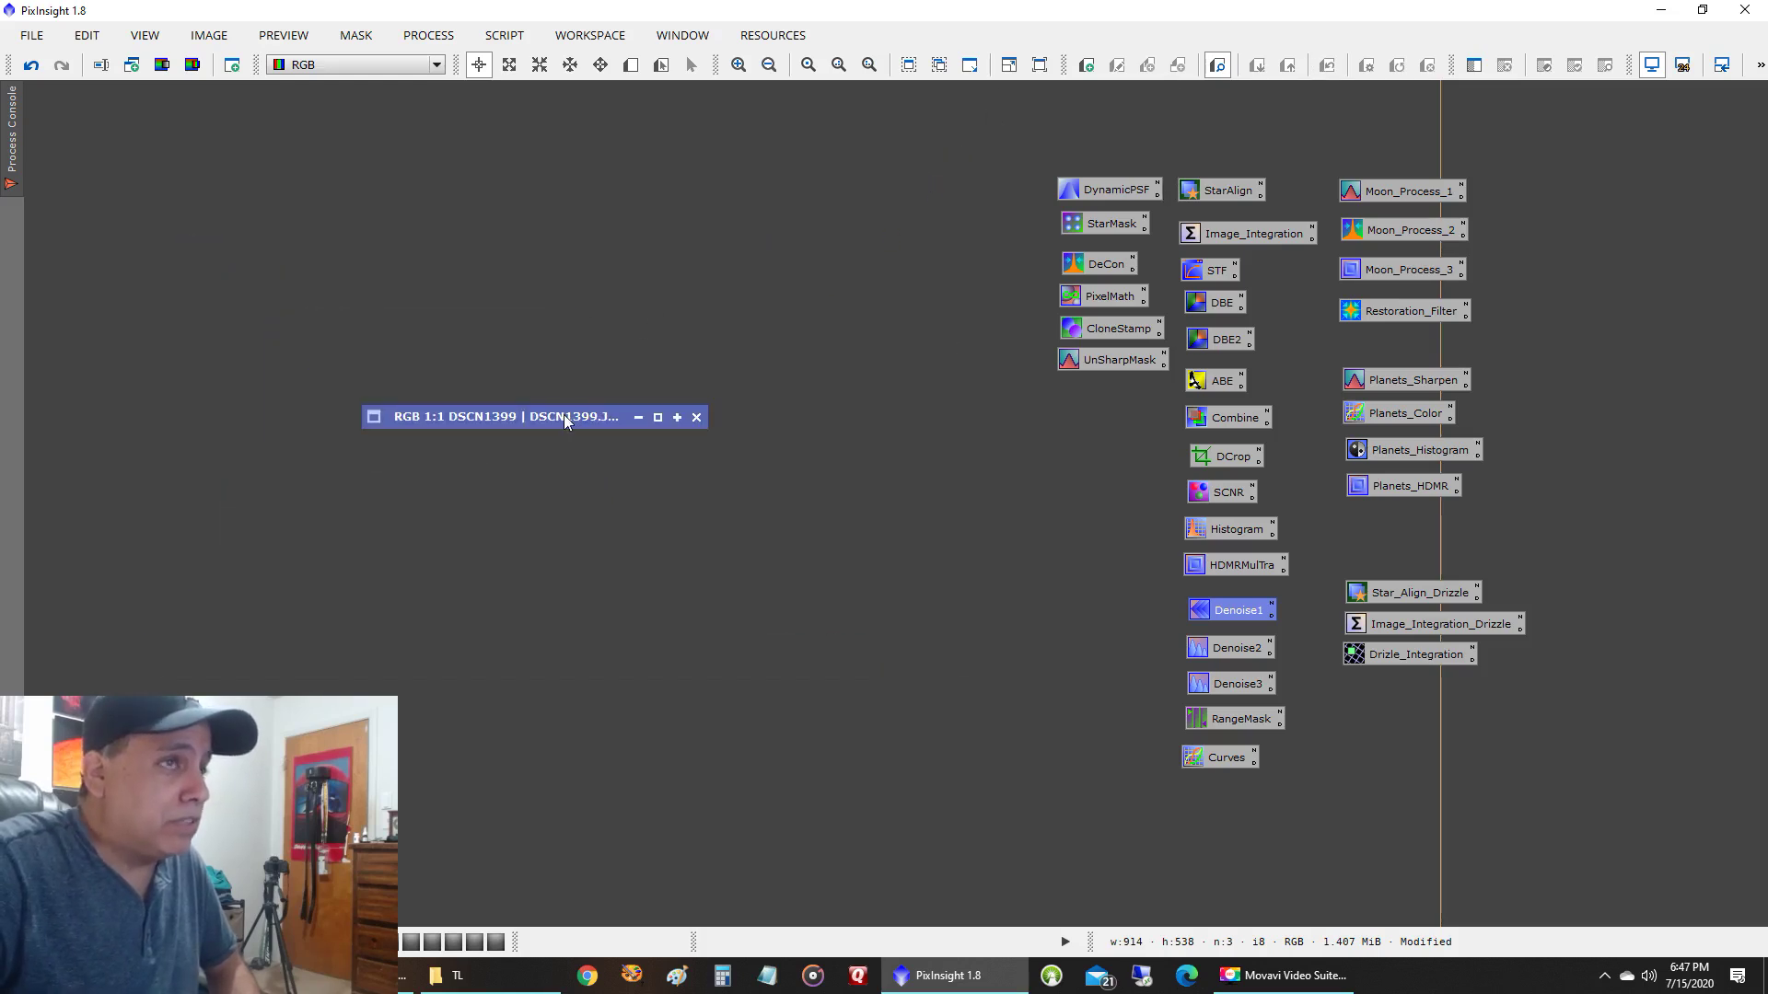
{"action": "mouse_move", "coordinate": [564, 419]}
{"action": "left_mouse_down"}
{"action": "mouse_move", "coordinate": [1379, 96]}
{"action": "mouse_move", "coordinate": [1289, 97]}
{"action": "mouse_move", "coordinate": [1258, 119]}
{"action": "left_mouse_up"}
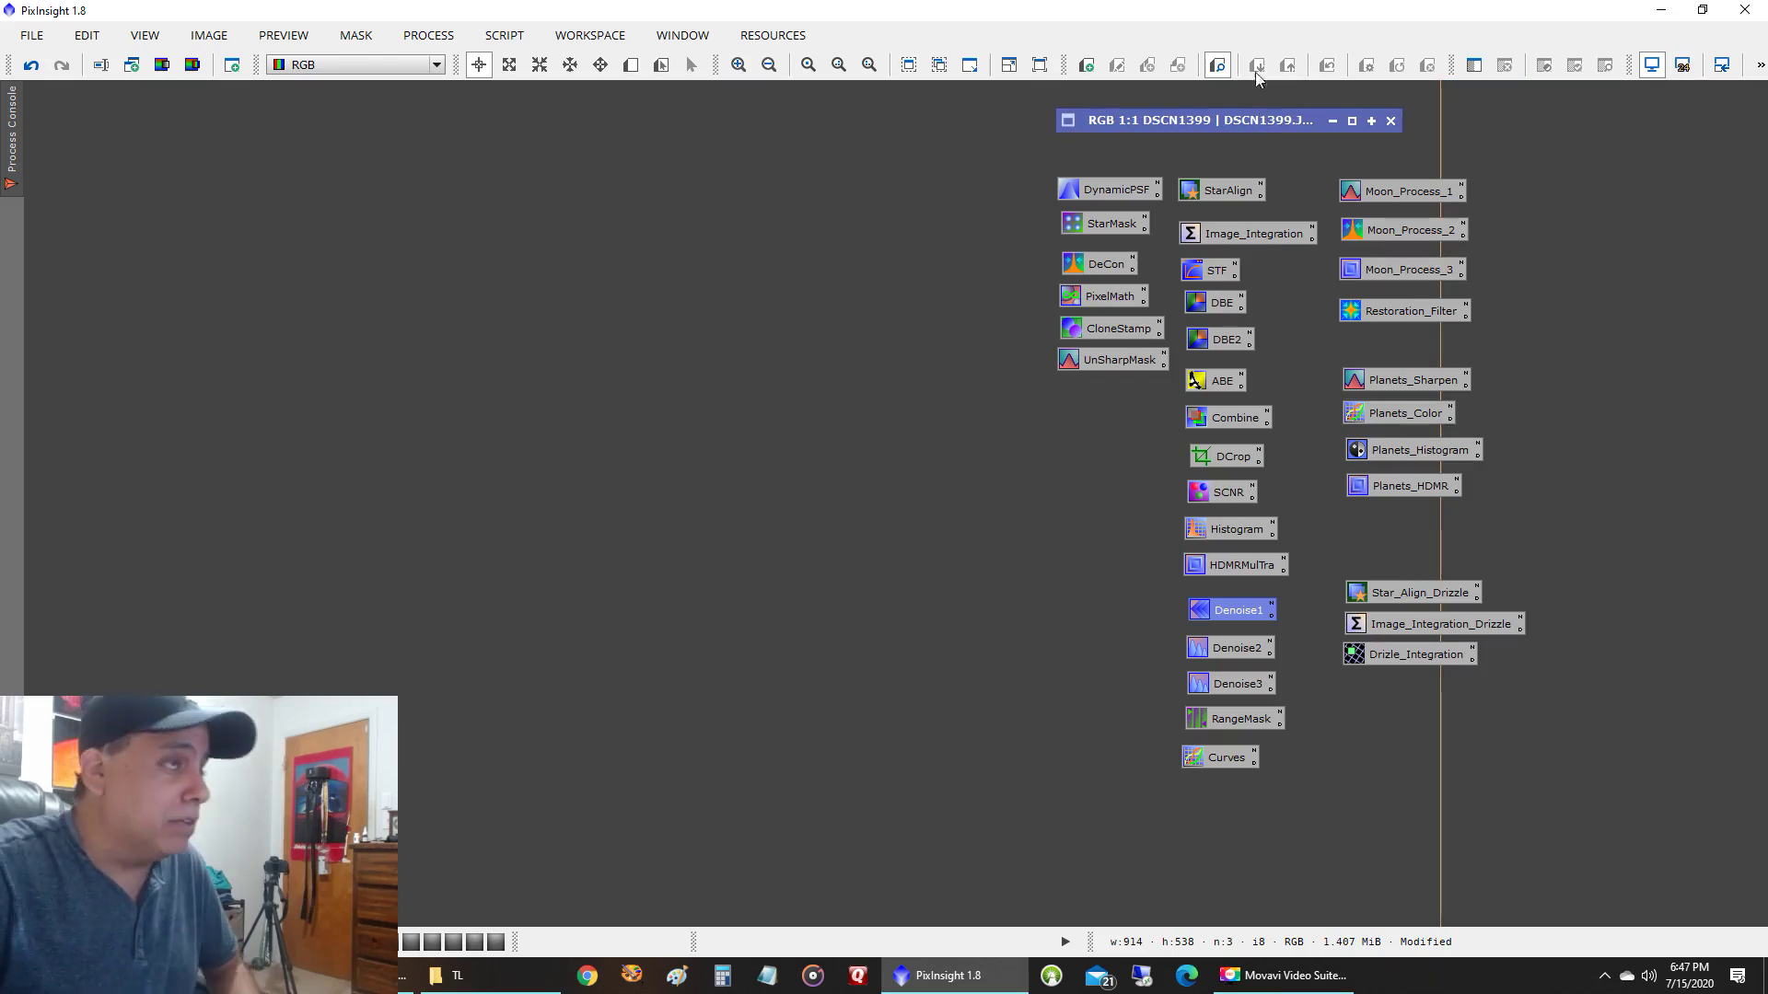
{"action": "left_click", "coordinate": [428, 35]}
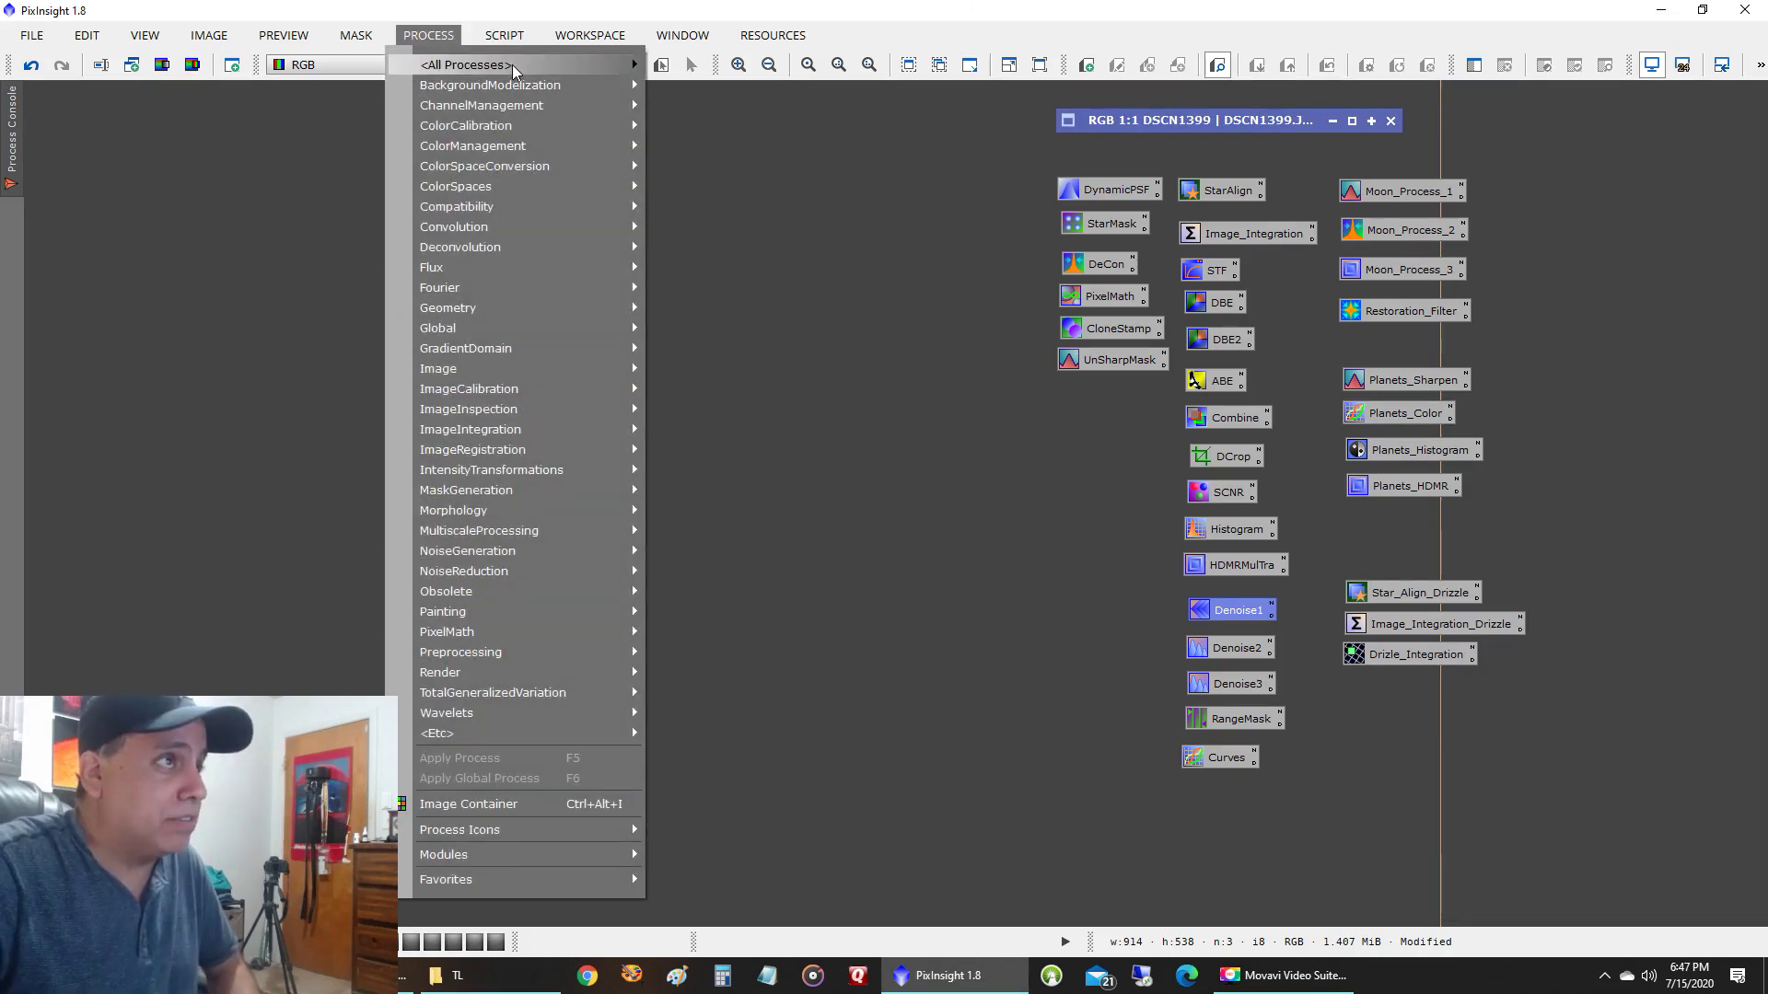
{"action": "mouse_move", "coordinate": [628, 67]}
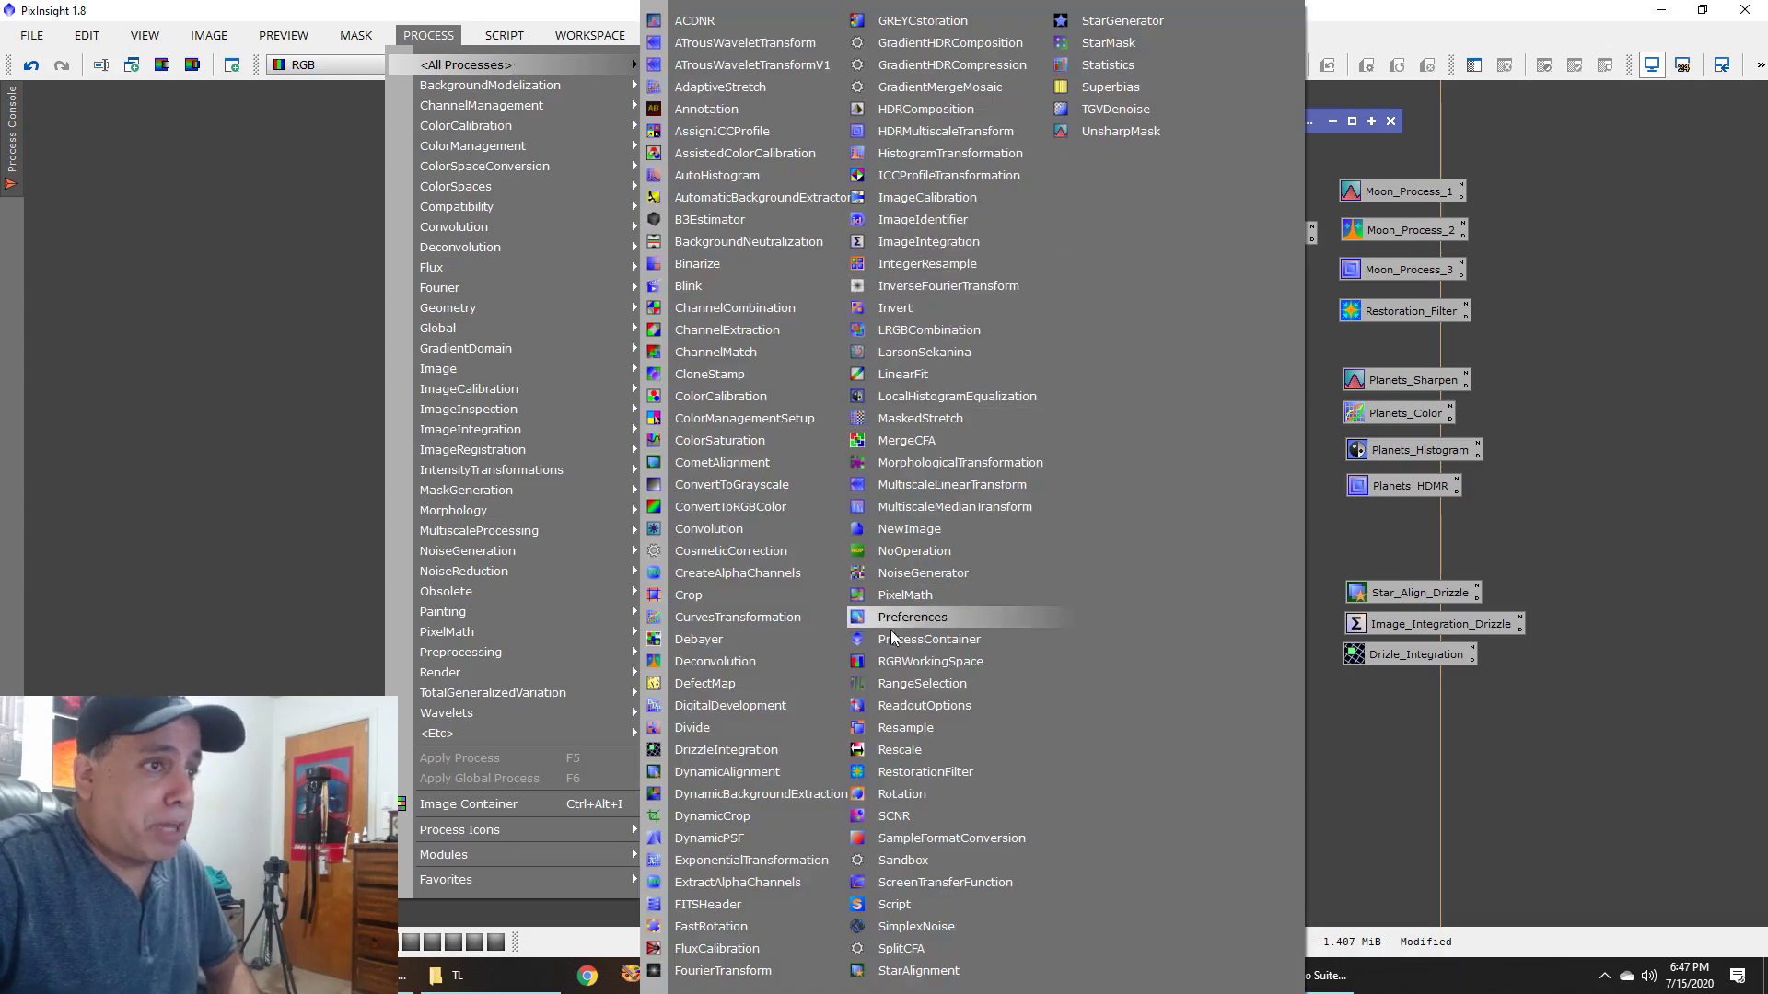
{"action": "left_click", "coordinate": [928, 639]}
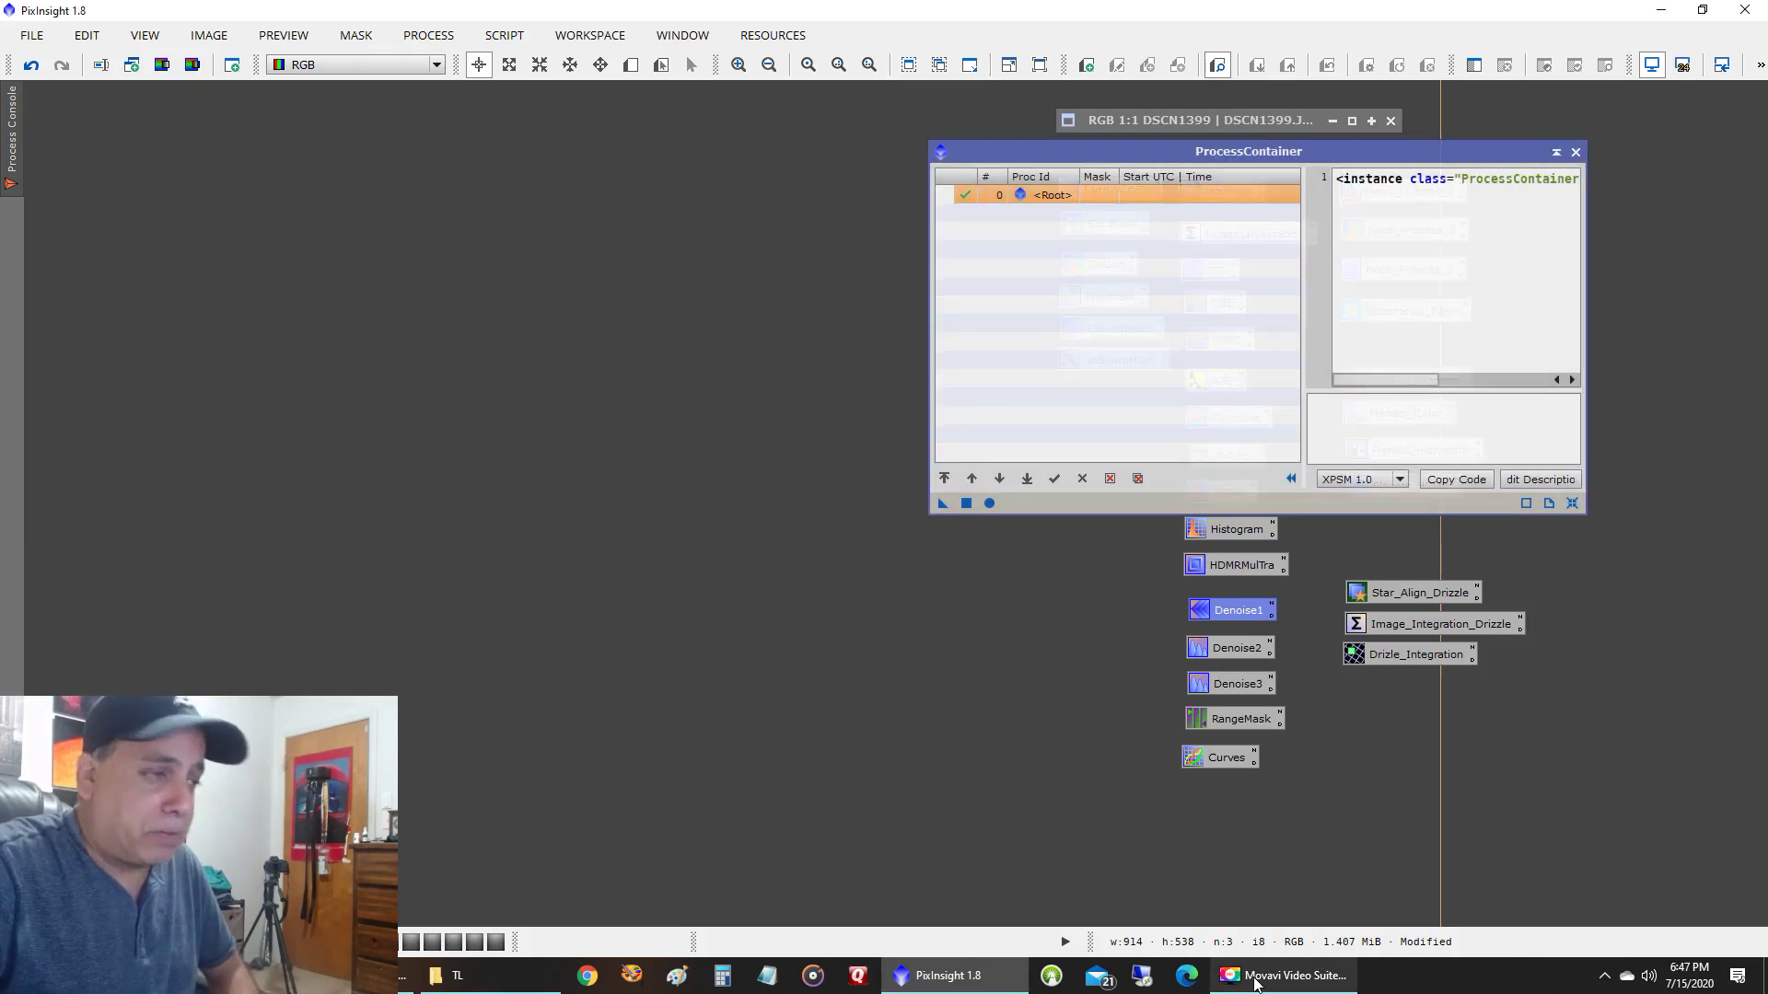
{"action": "mouse_move", "coordinate": [1257, 983]}
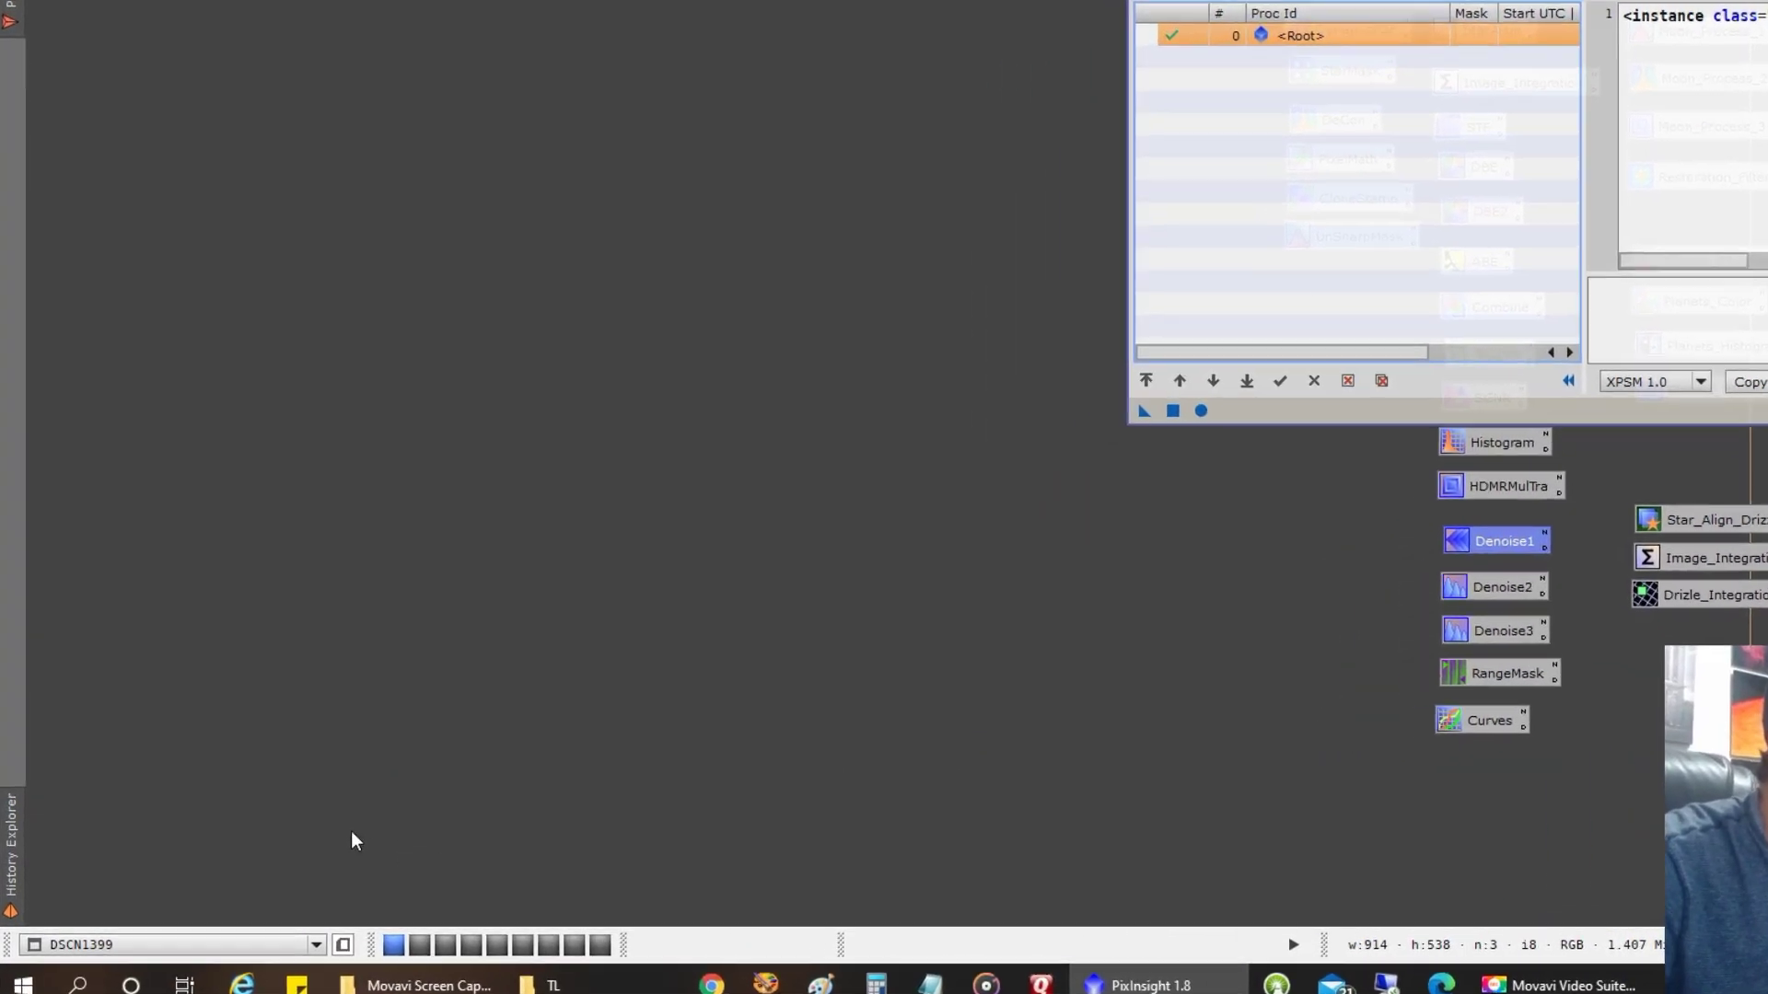
- Drag DSCN1399's two DynamicCrop, CurvesTransformation and MultiscaleLinearTransform history entries into the ProcessContainer
{"action": "mouse_move", "coordinate": [11, 853]}
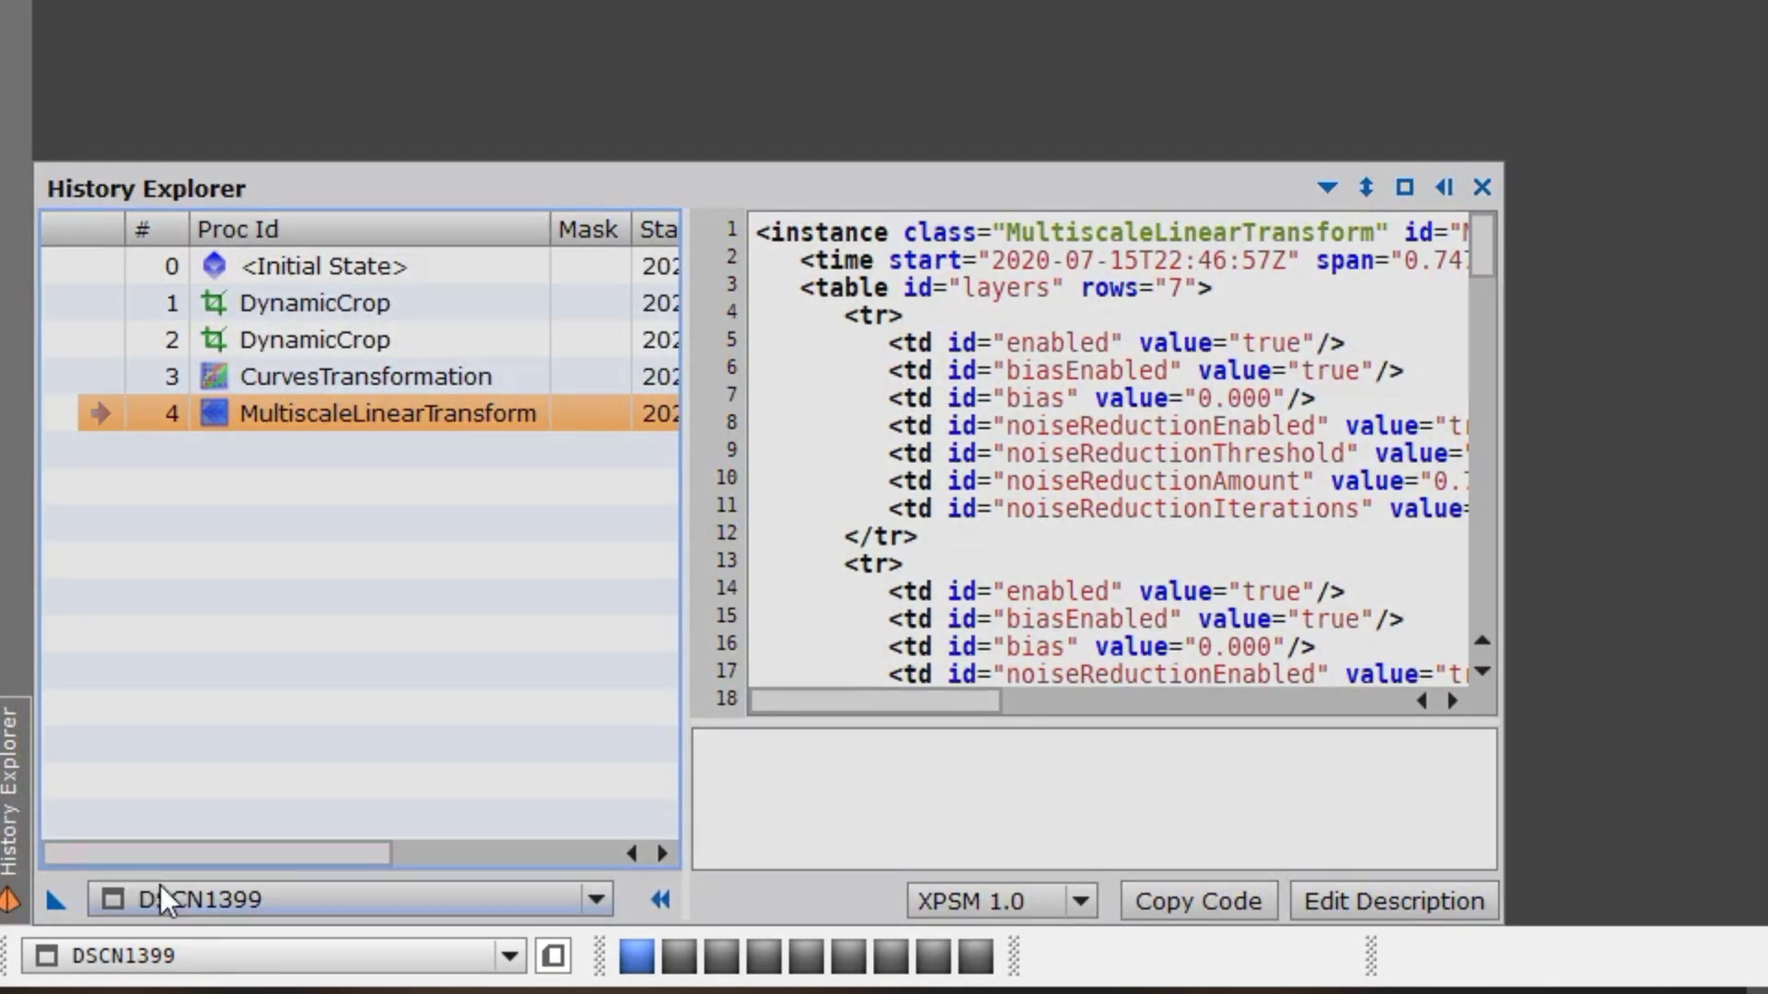
{"action": "left_click", "coordinate": [177, 888]}
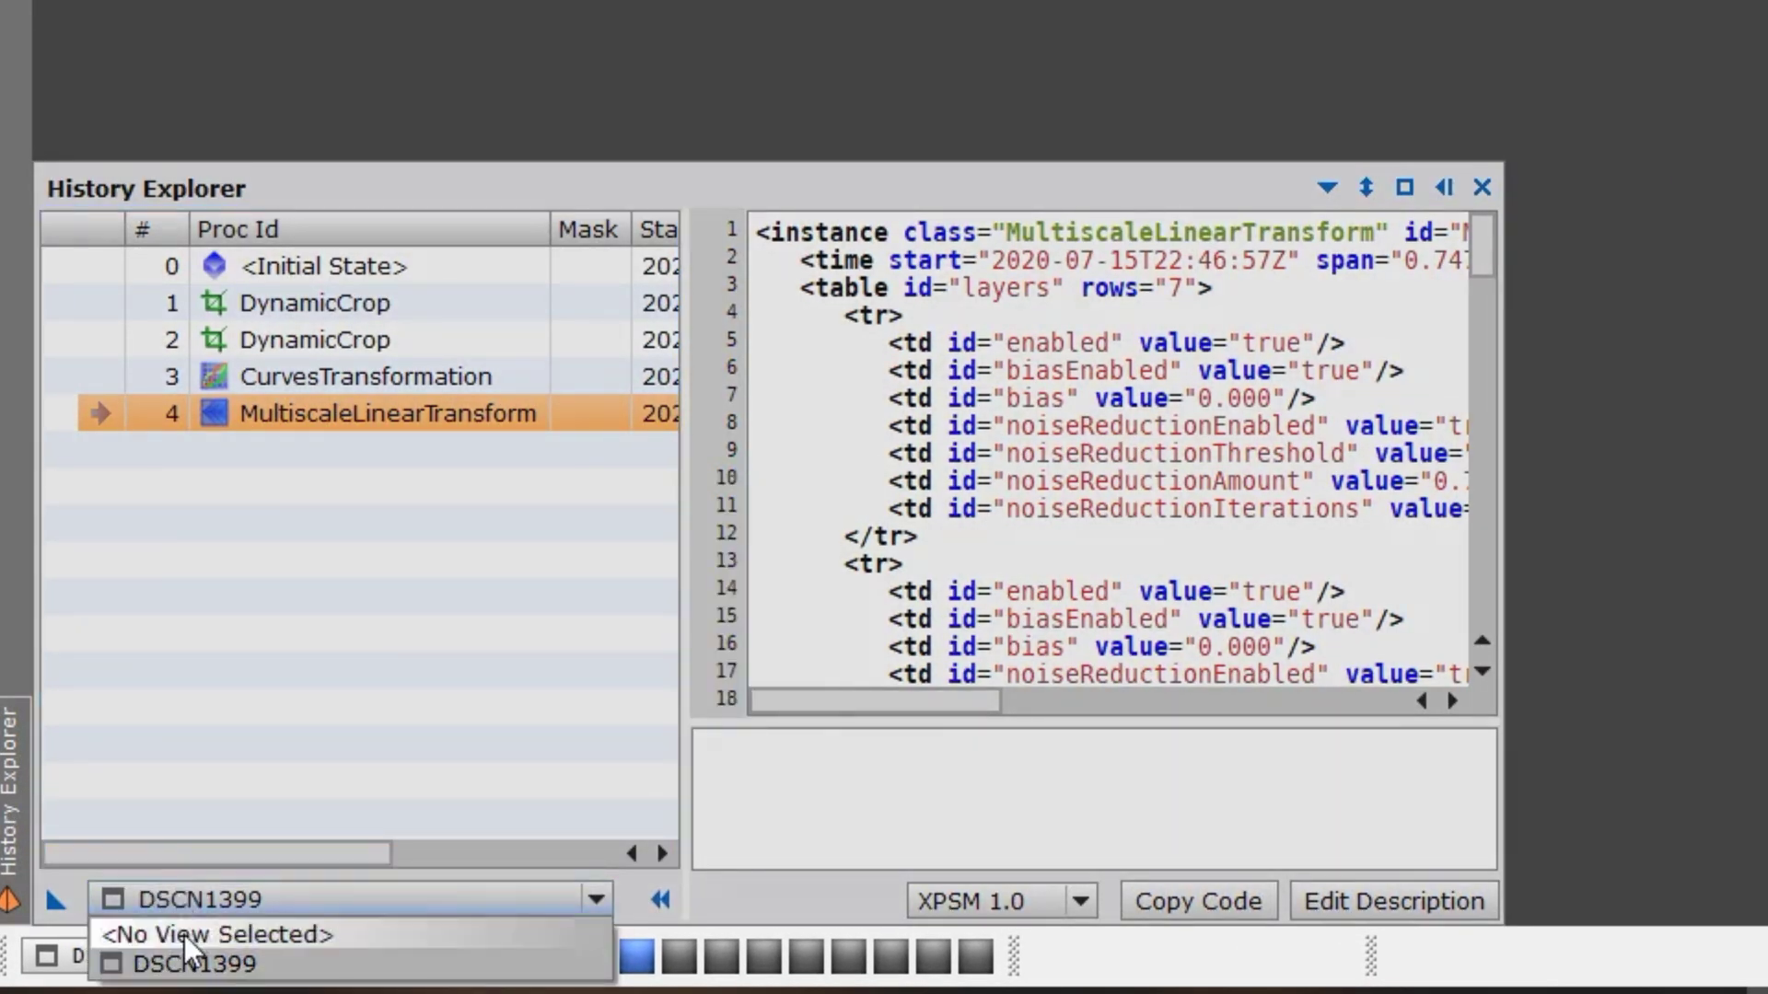
{"action": "left_click", "coordinate": [177, 962]}
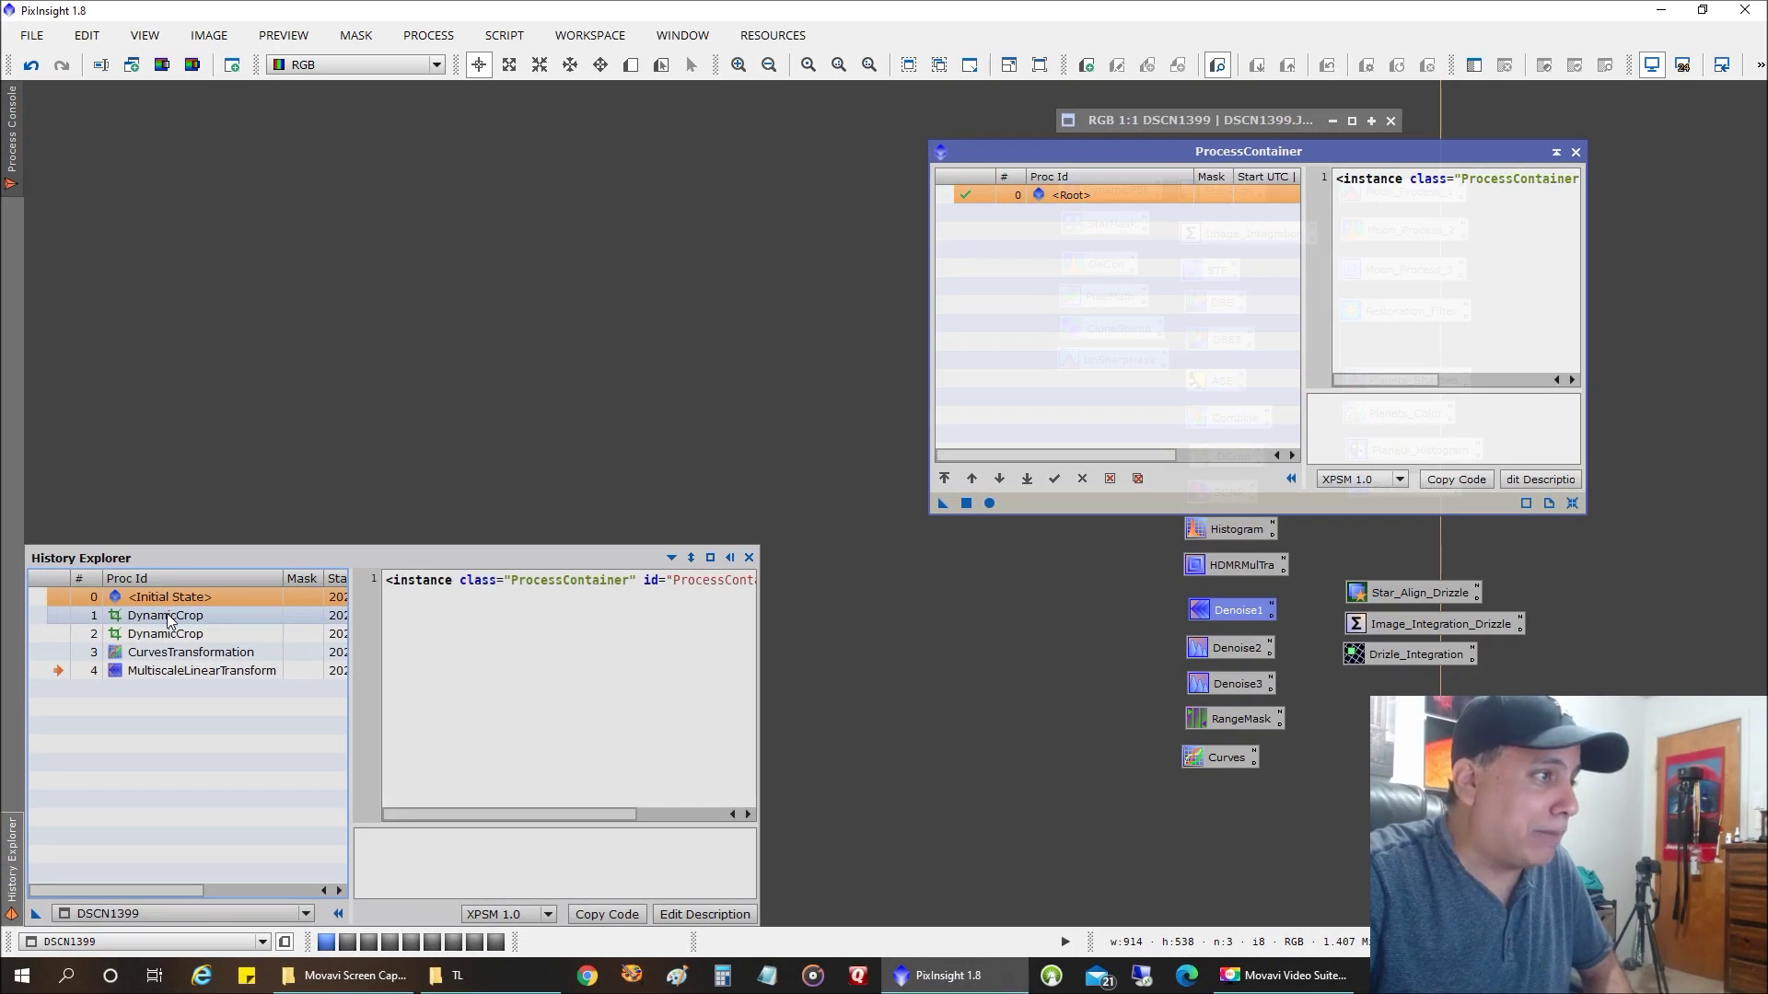
{"action": "left_click", "coordinate": [226, 515]}
{"action": "left_click_drag", "start_coordinate": [950, 355], "coordinate": [949, 378]}
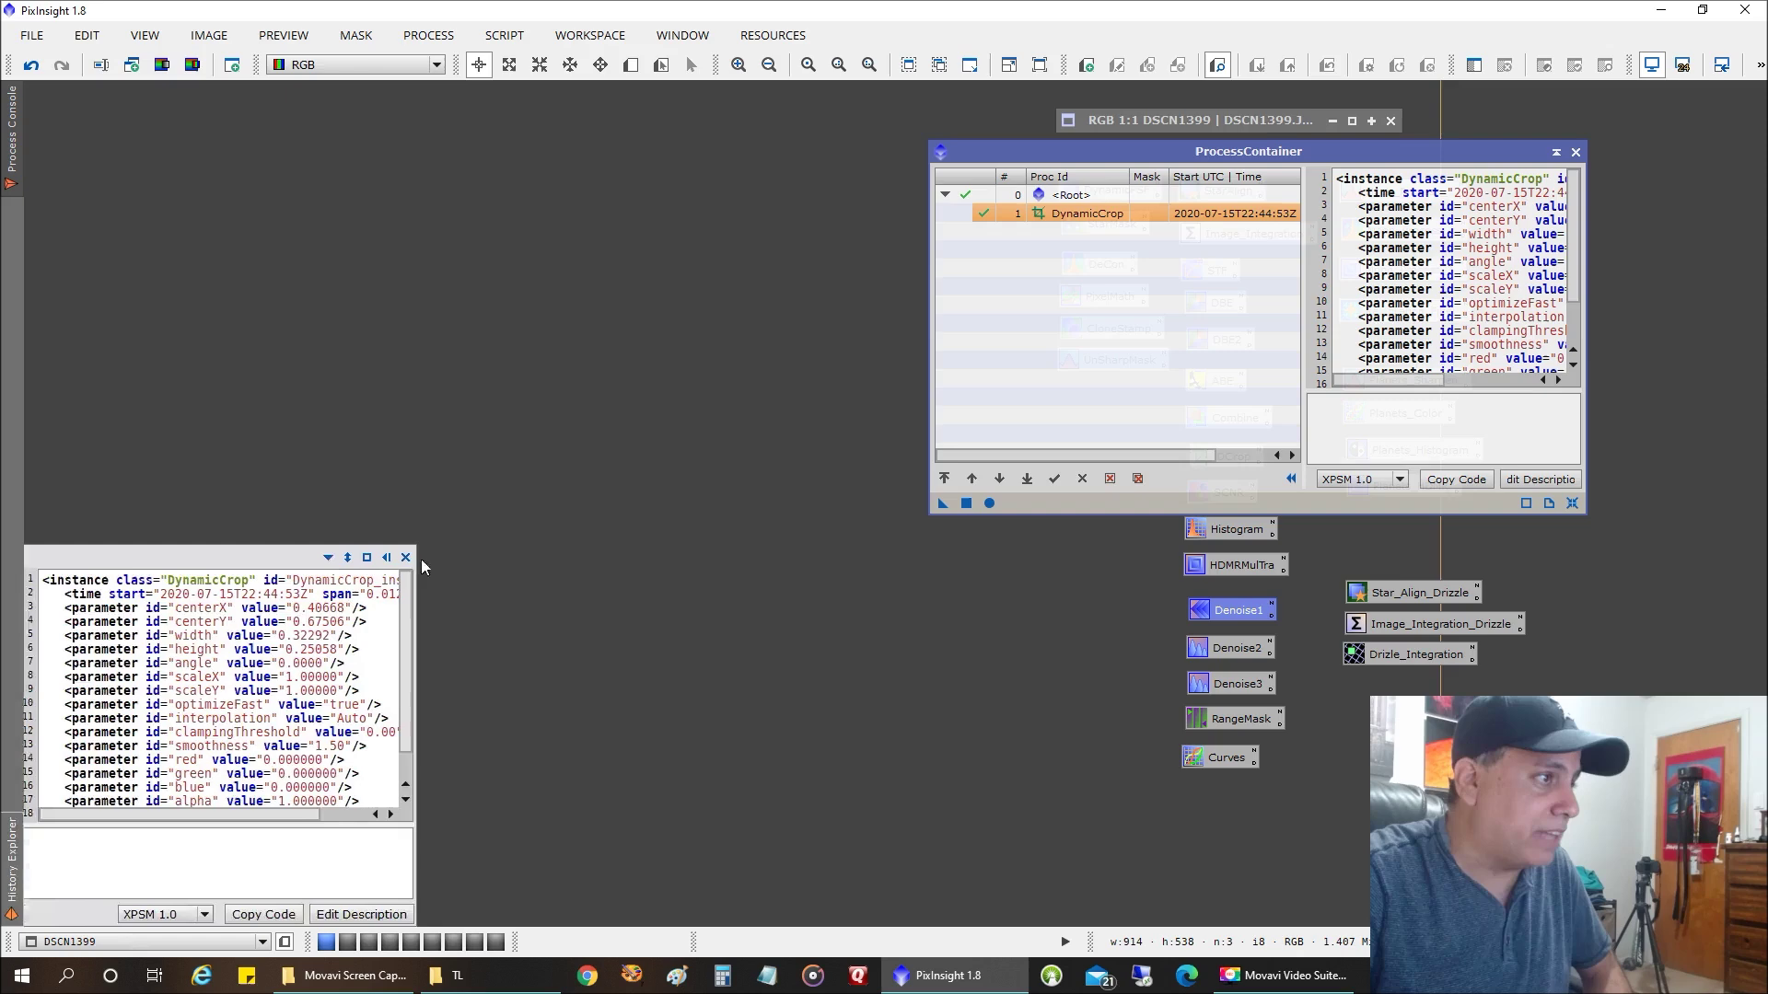
{"action": "mouse_move", "coordinate": [11, 861]}
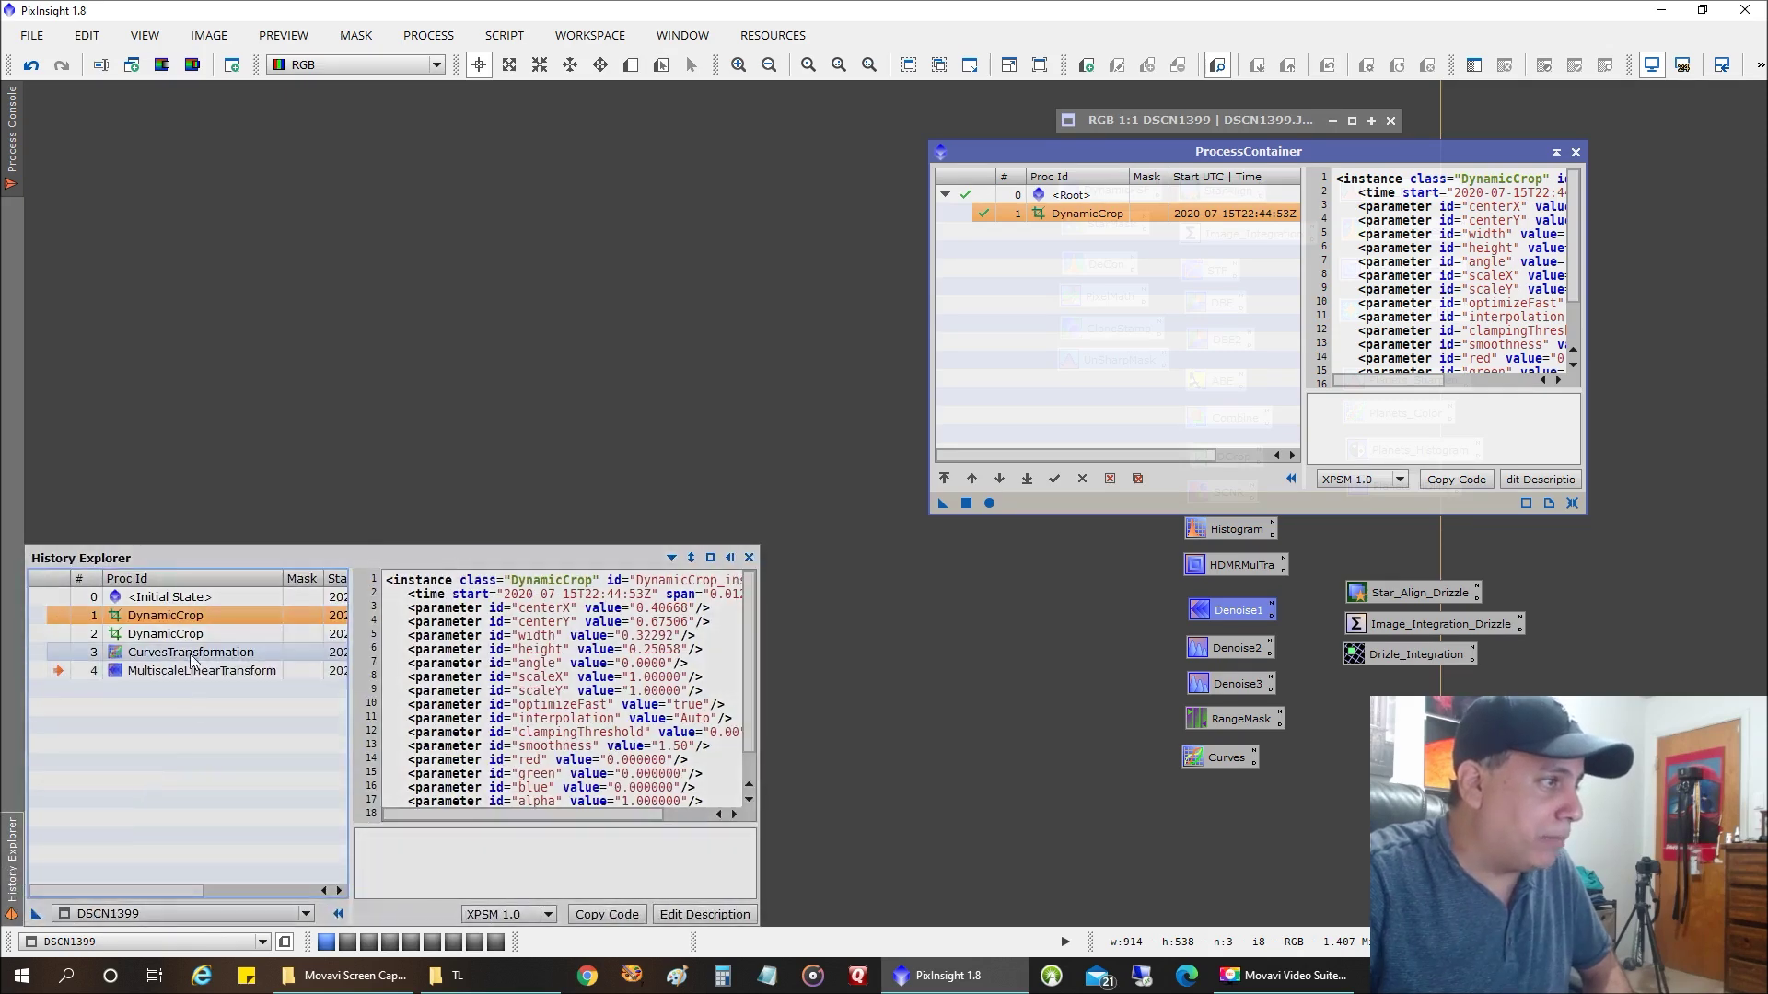
{"action": "left_click_drag", "start_coordinate": [166, 633], "coordinate": [1108, 401]}
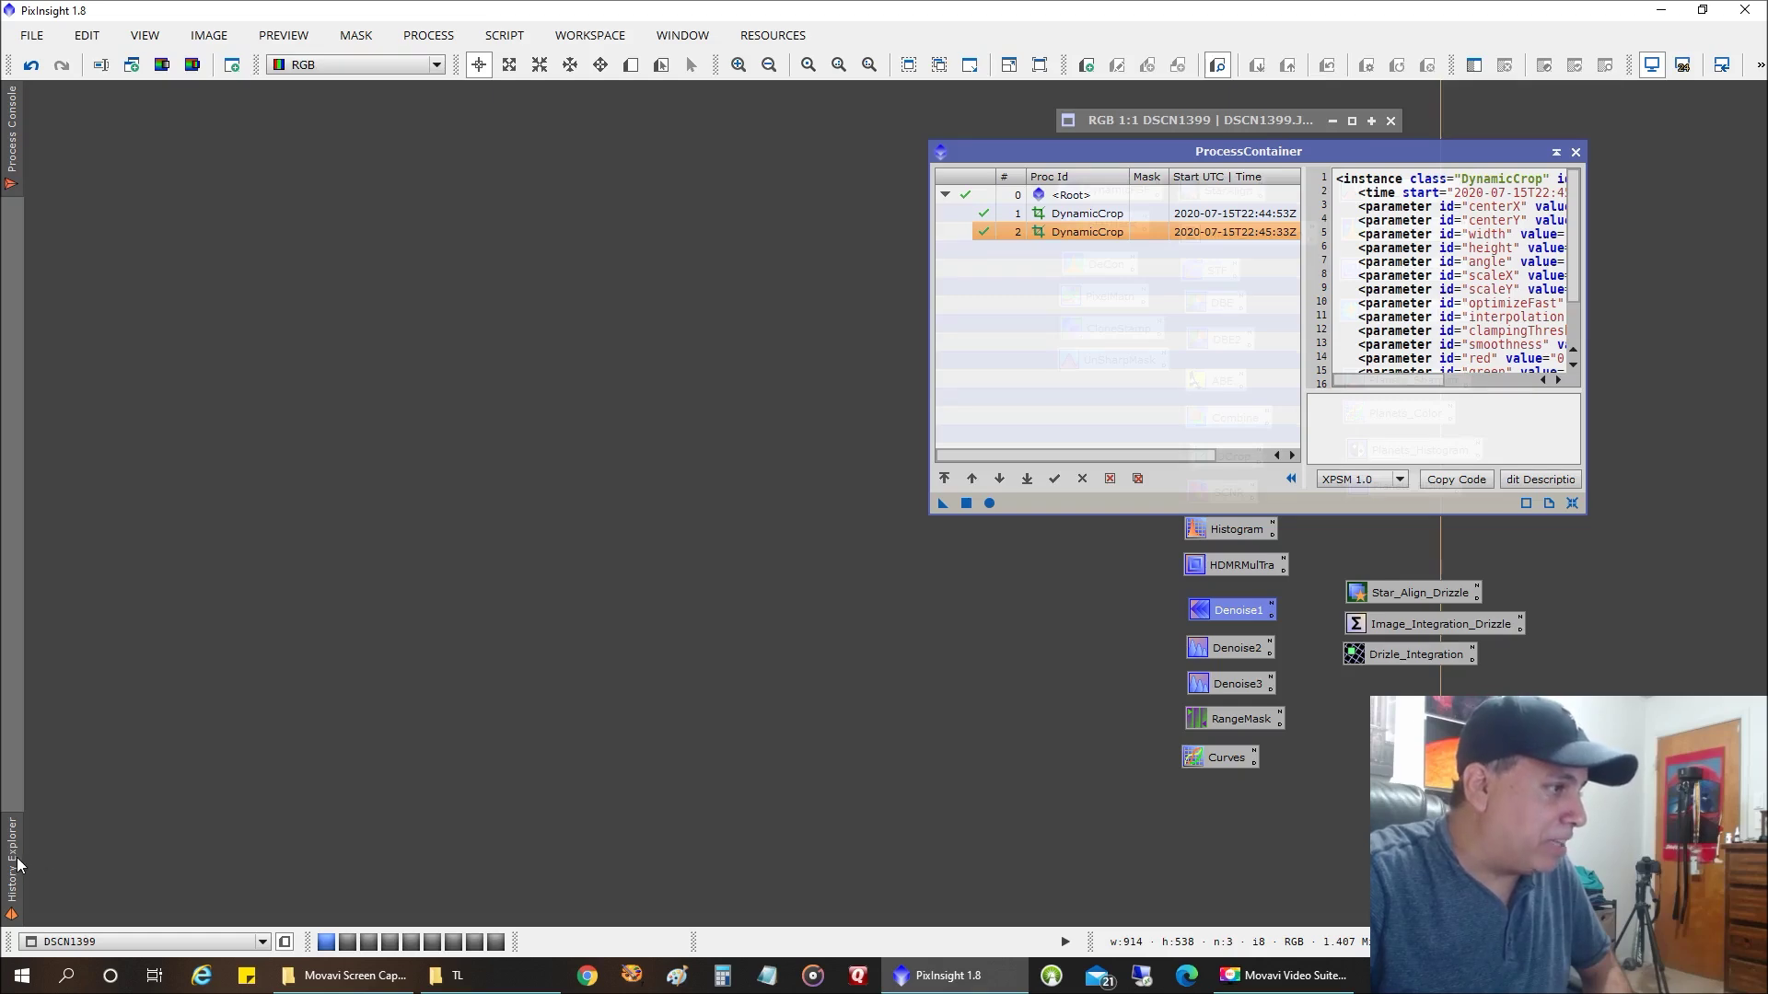
{"action": "mouse_move", "coordinate": [11, 863]}
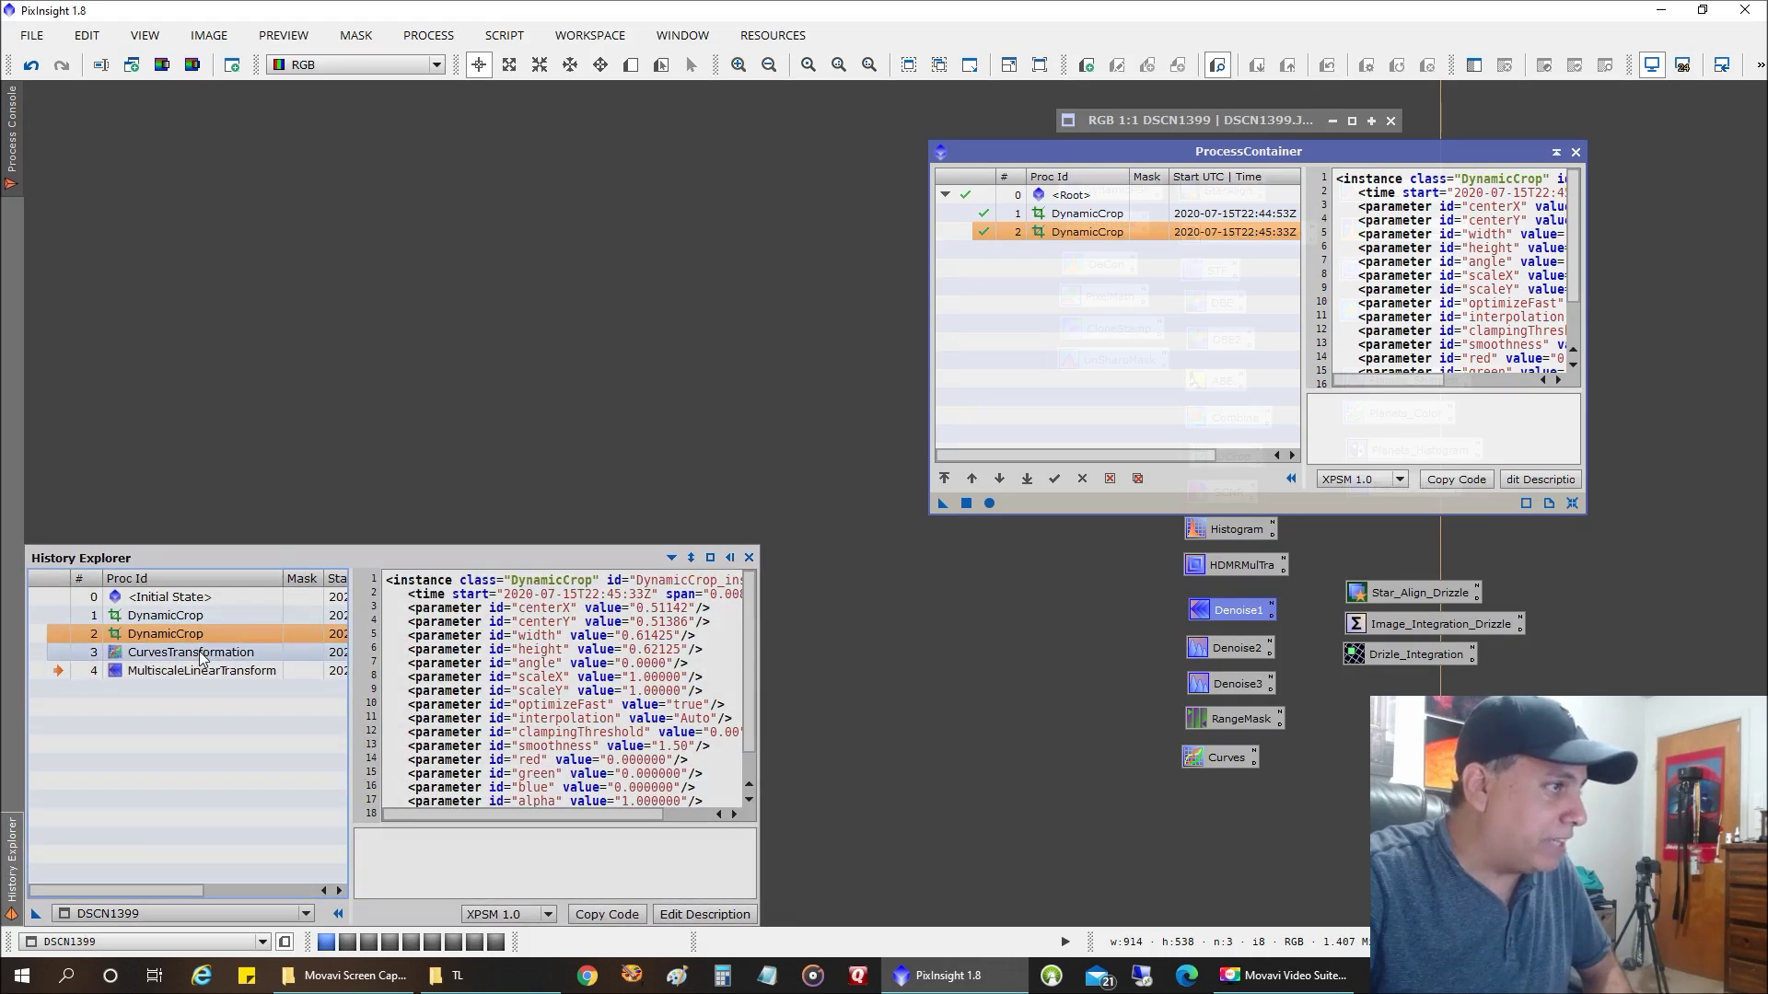
{"action": "left_click_drag", "start_coordinate": [210, 652], "coordinate": [1050, 345]}
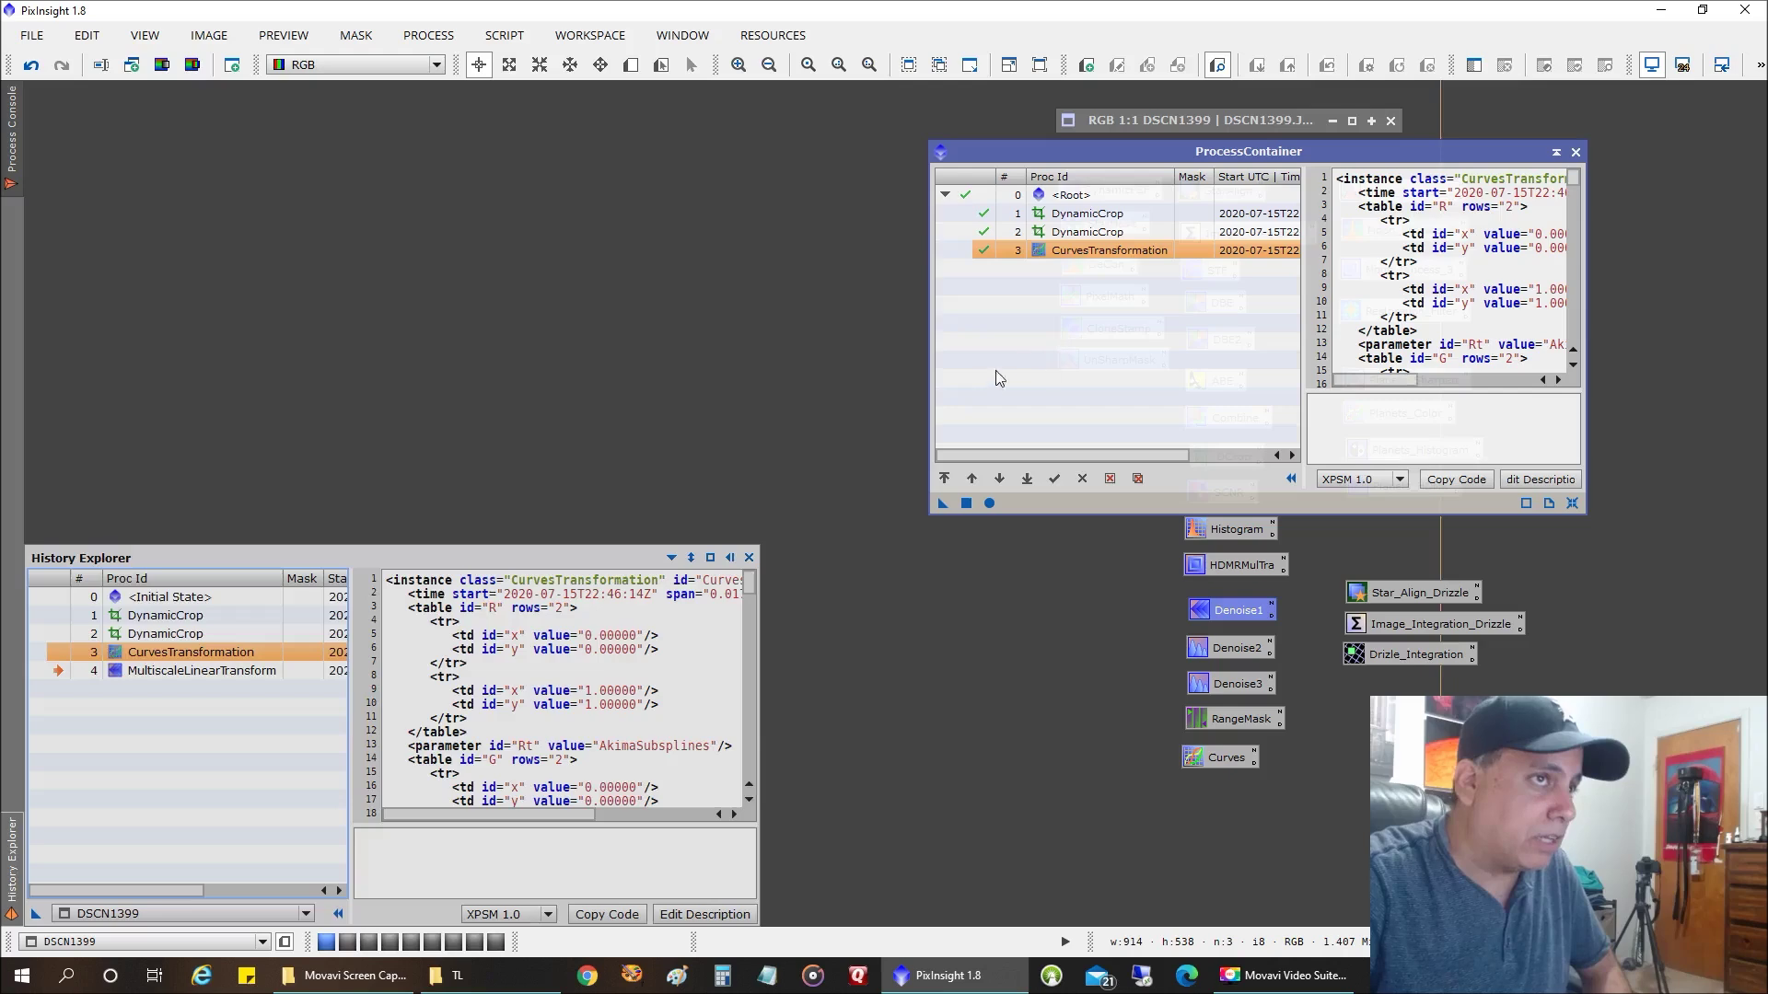
{"action": "mouse_move", "coordinate": [16, 886]}
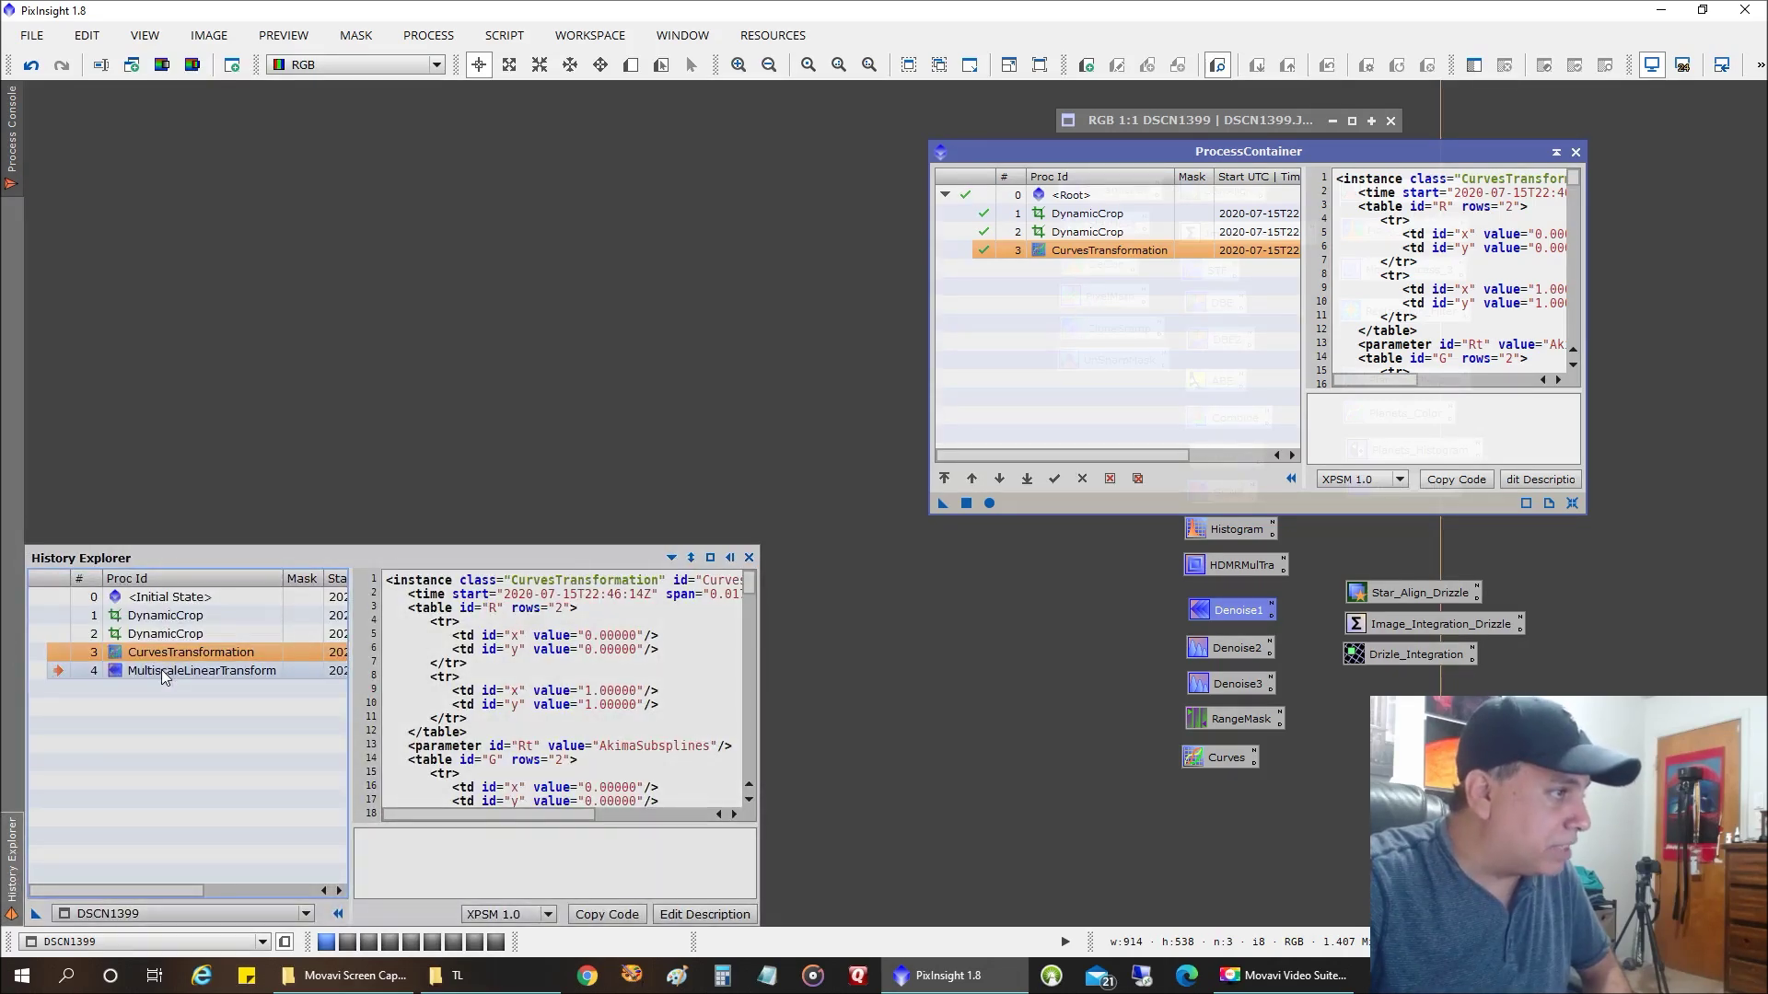
{"action": "left_click_drag", "start_coordinate": [164, 676], "coordinate": [1057, 393]}
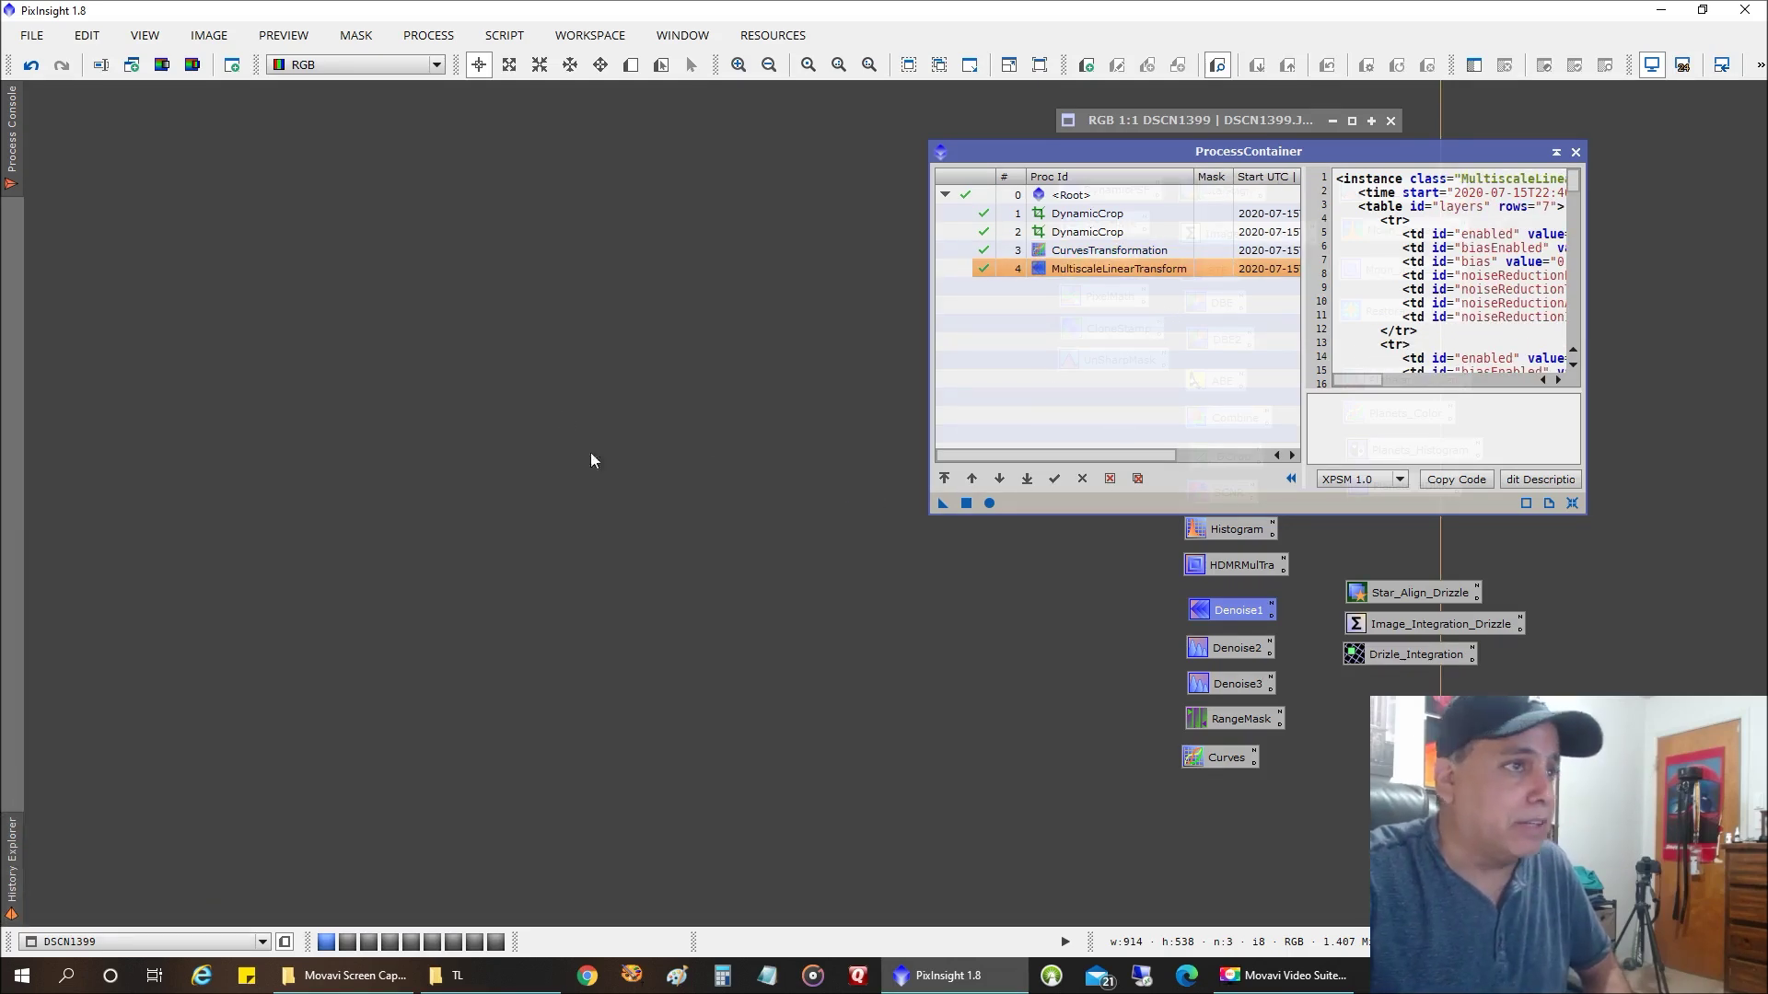
- Create an ImageContainer and add all 13 JPGs, DSCN1399 to DSCN1411, from the TL folder
{"action": "right_click", "coordinate": [447, 358]}
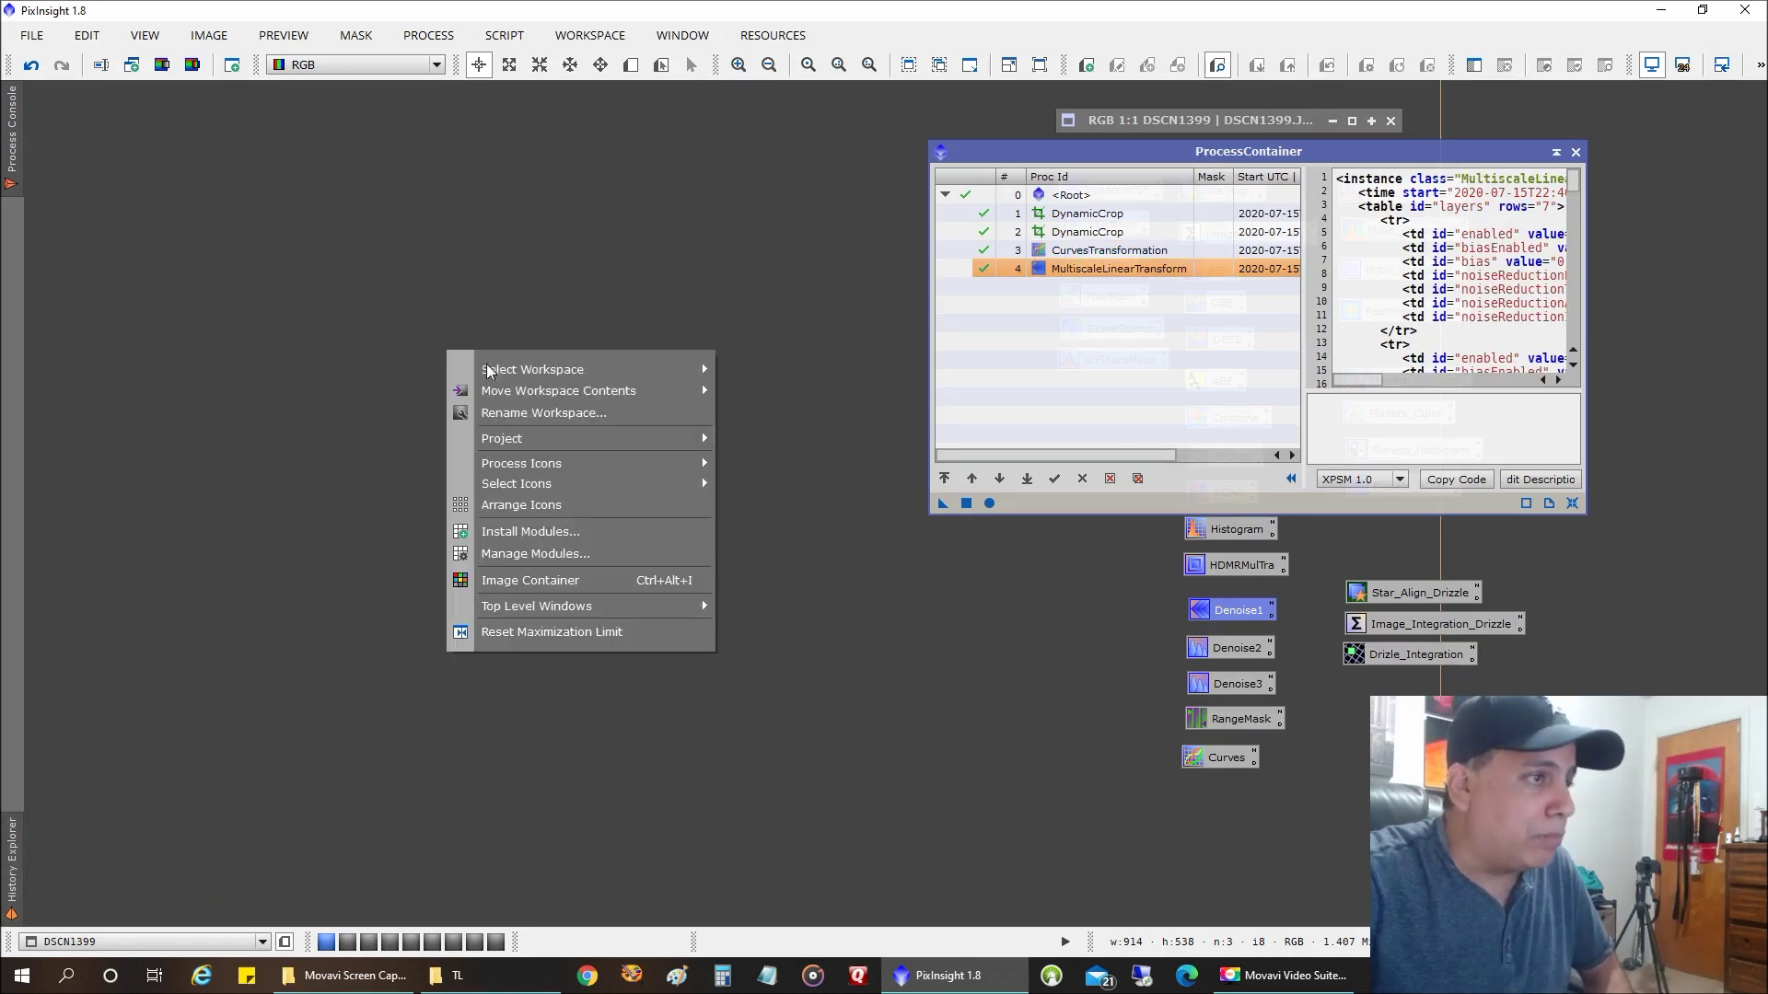
{"action": "left_click", "coordinate": [511, 581]}
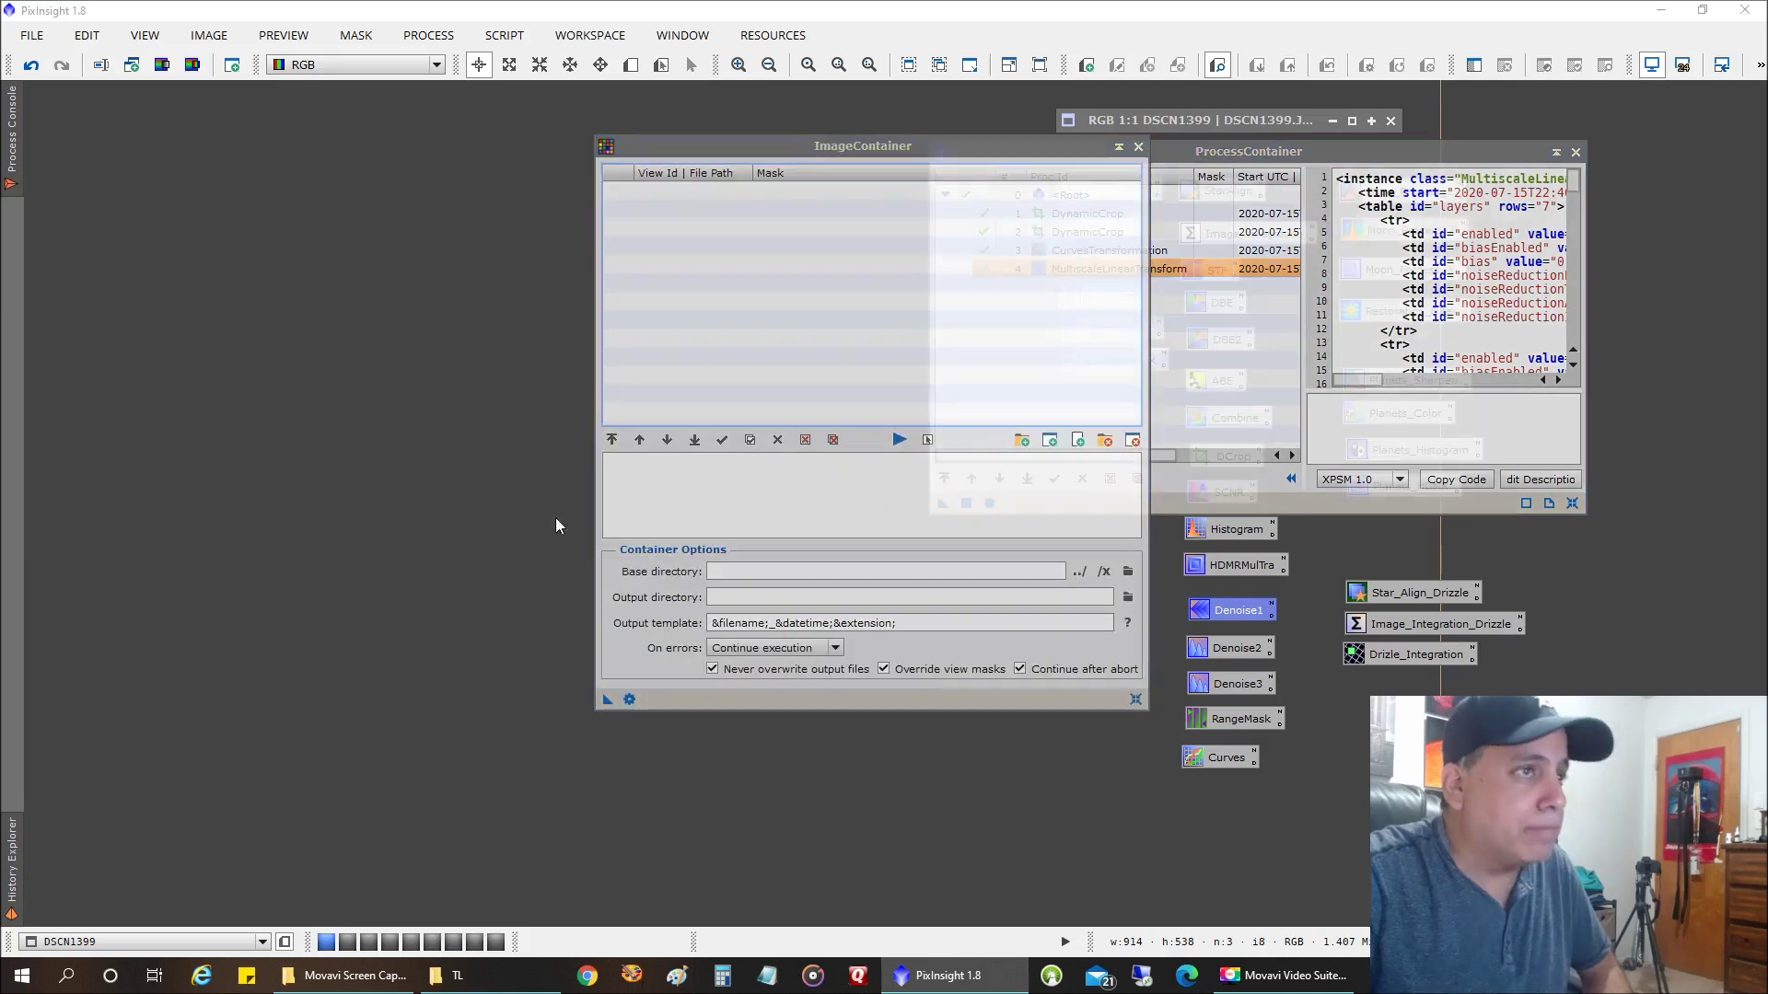
{"action": "left_click", "coordinate": [1022, 441]}
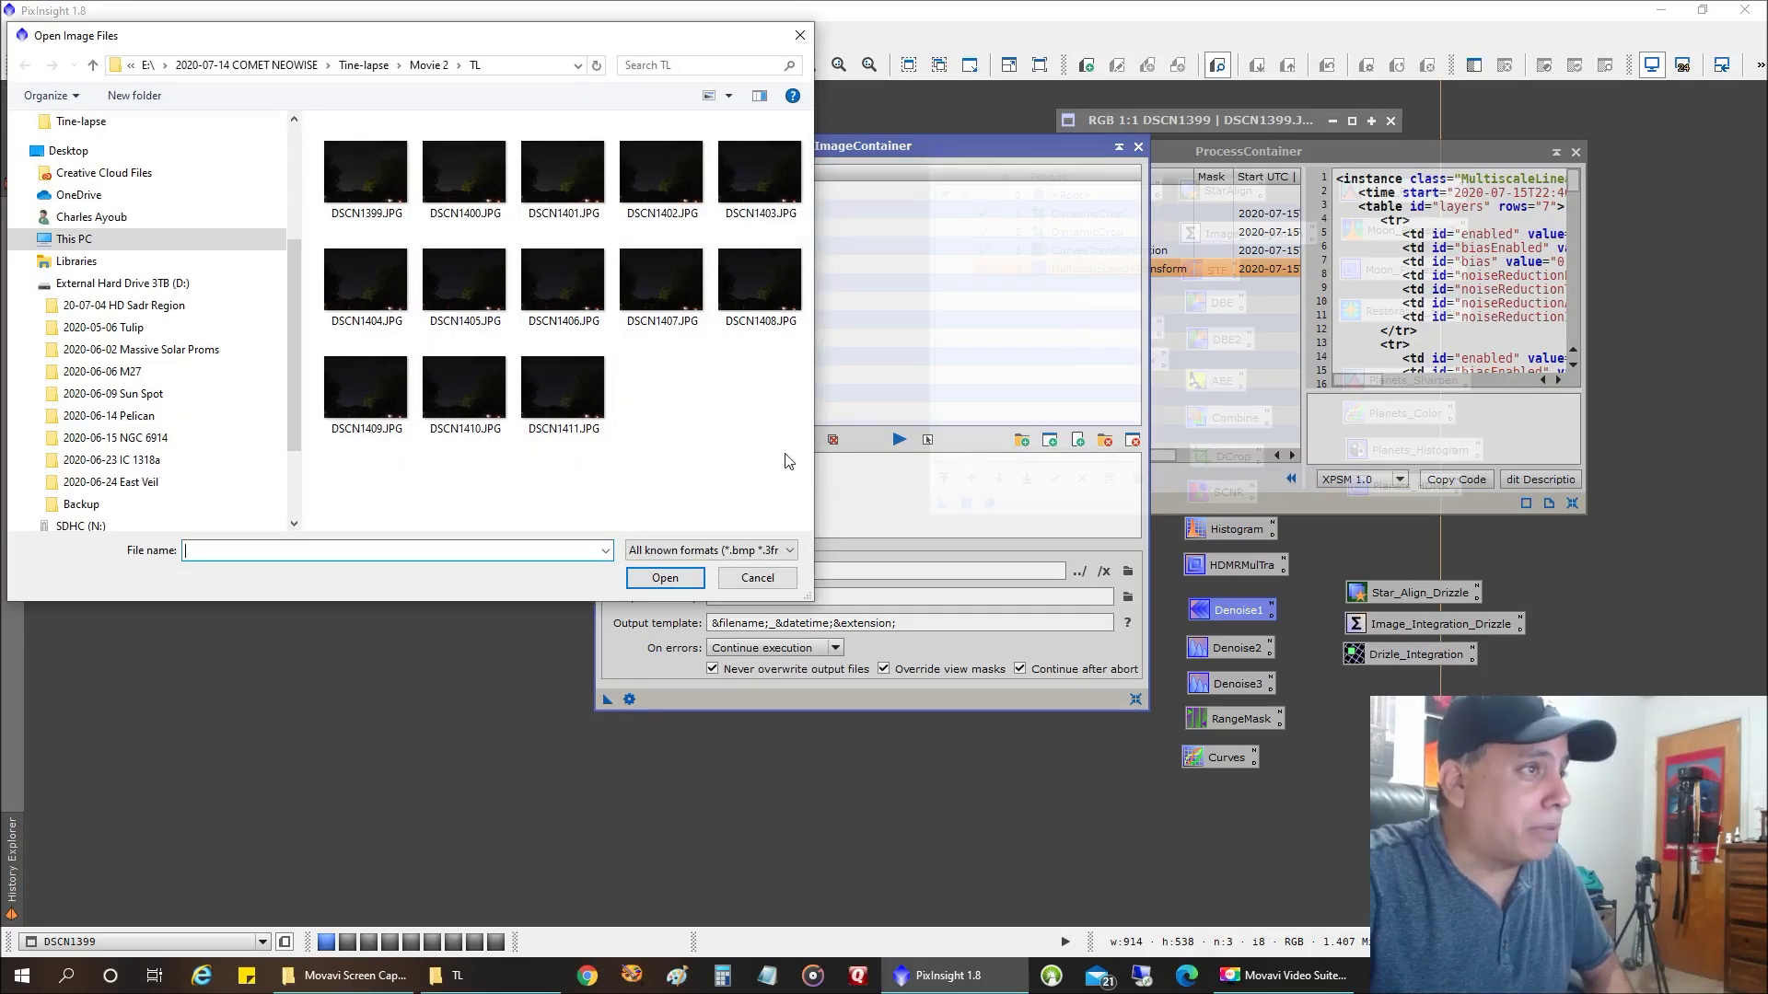
{"action": "key", "text": "ctrl+a"}
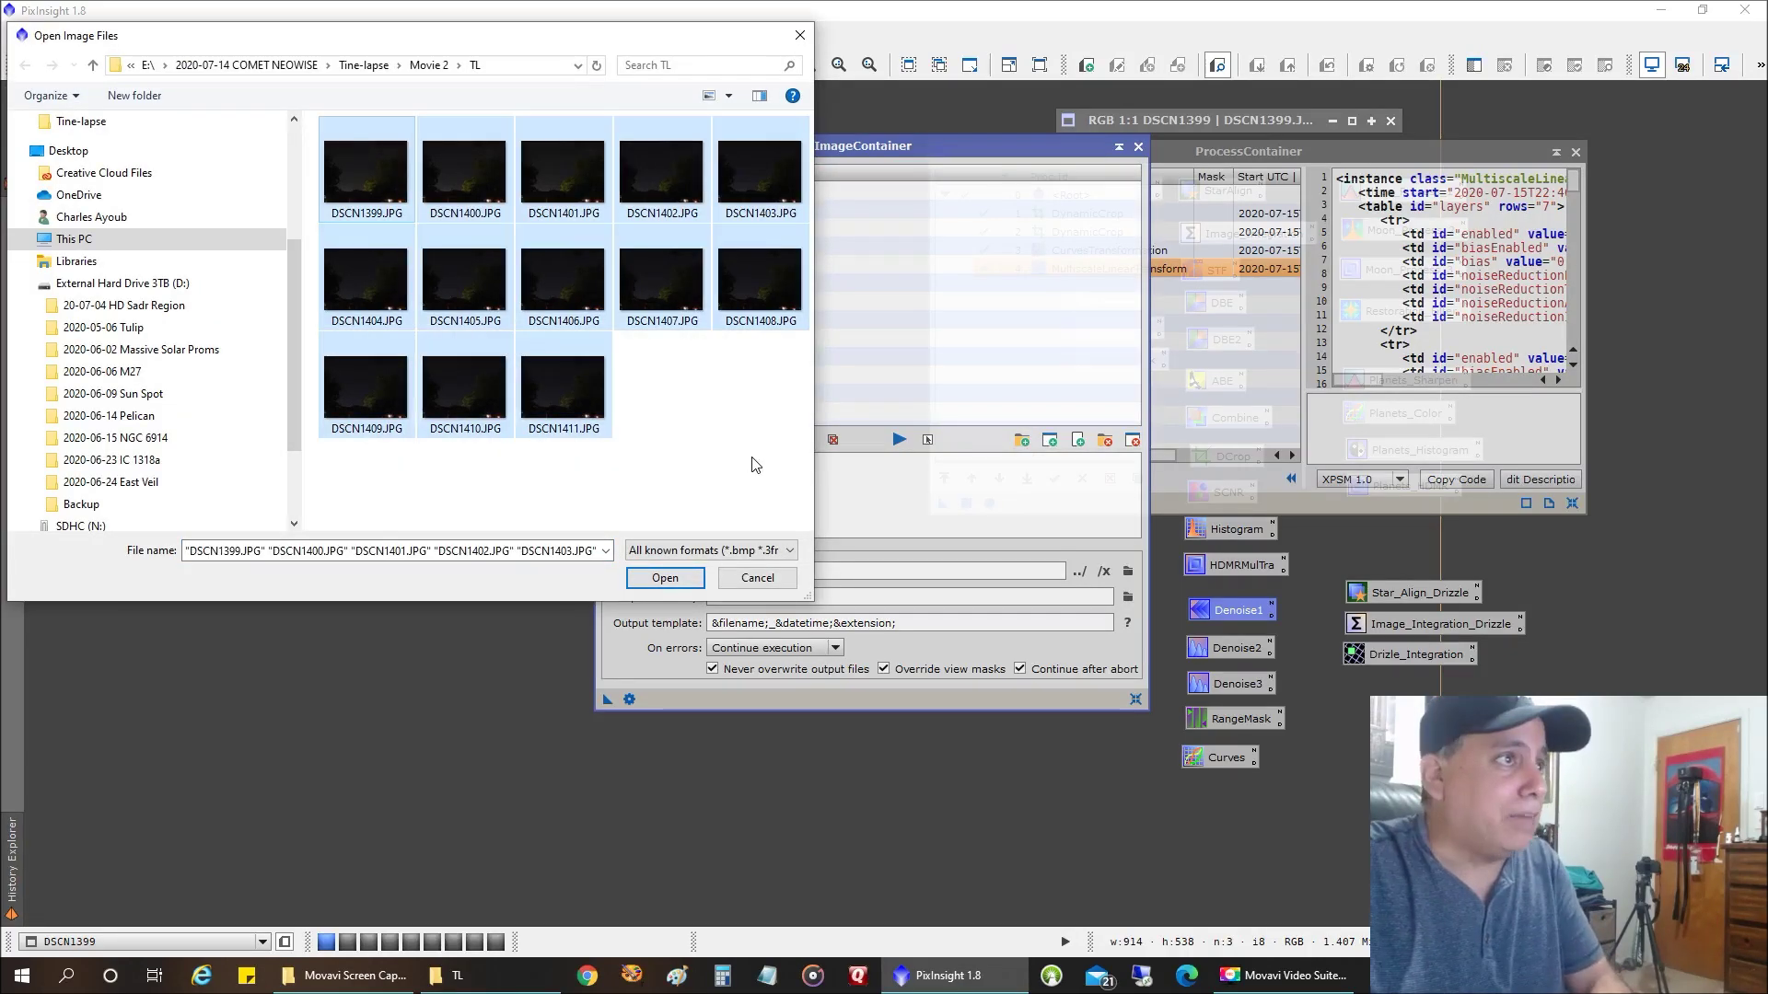
{"action": "key", "text": "Return"}
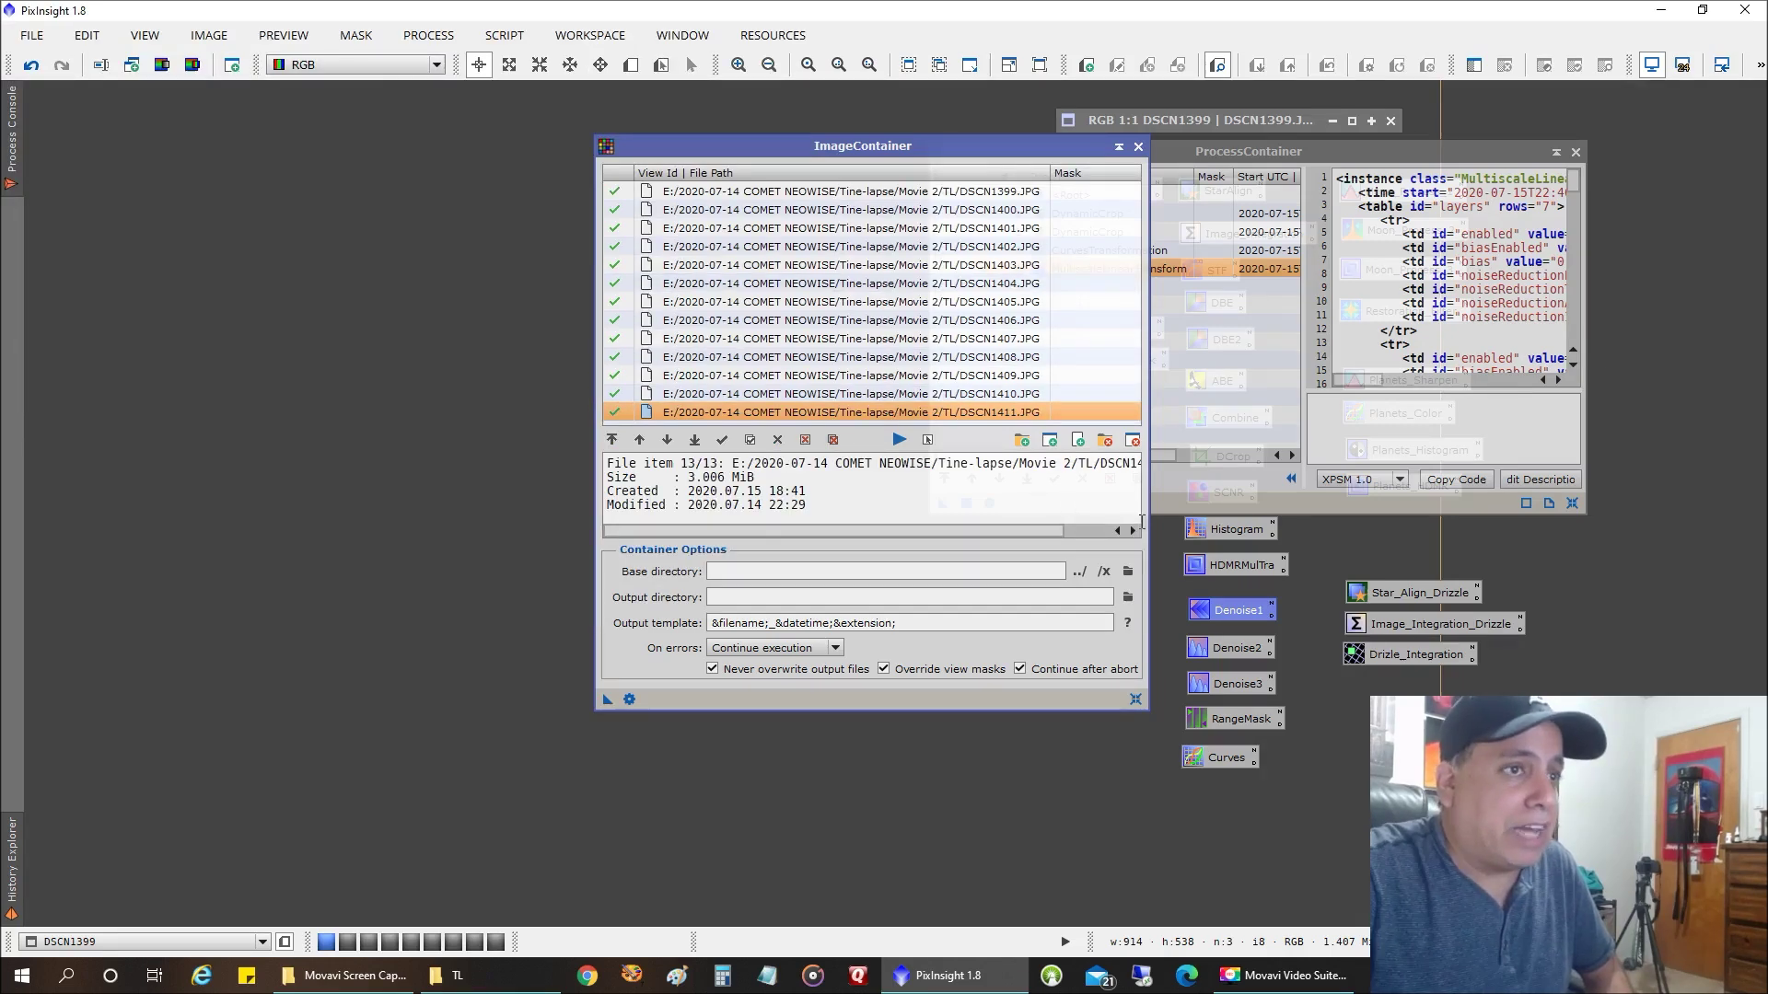
- Create a folder named 'Process' in TL and set it as the ImageContainer output directory
{"action": "left_click", "coordinate": [1127, 598]}
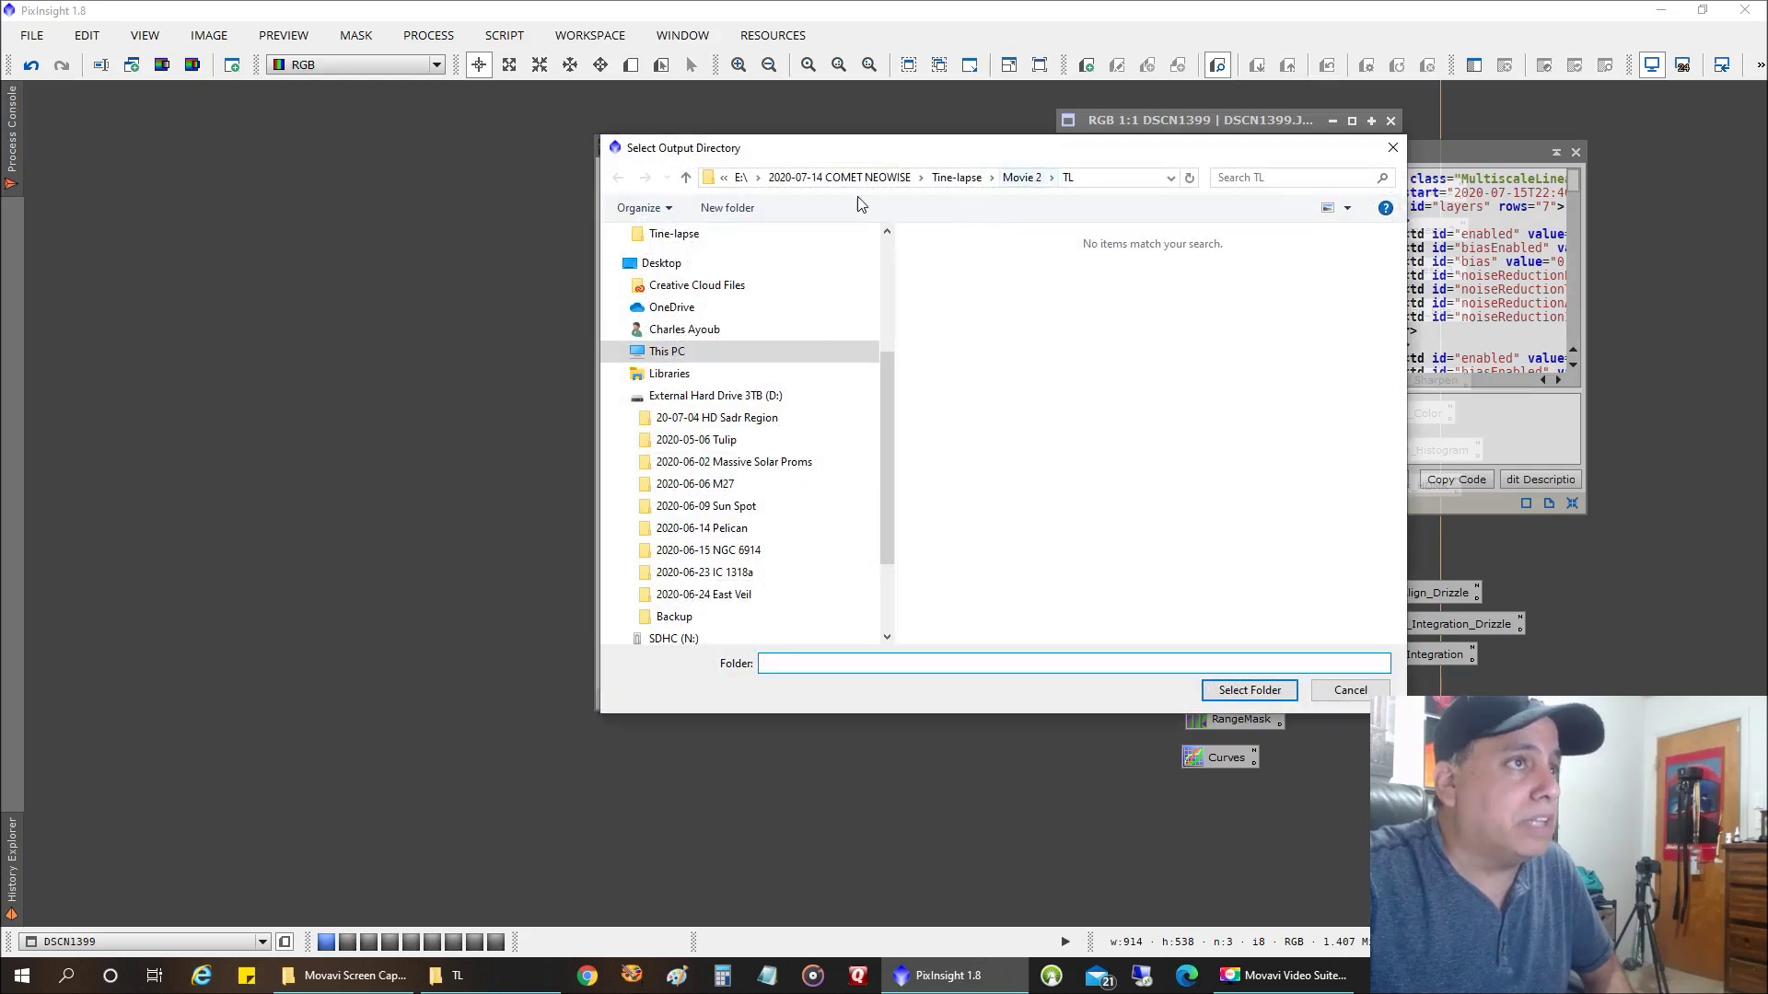
{"action": "left_click", "coordinate": [753, 211]}
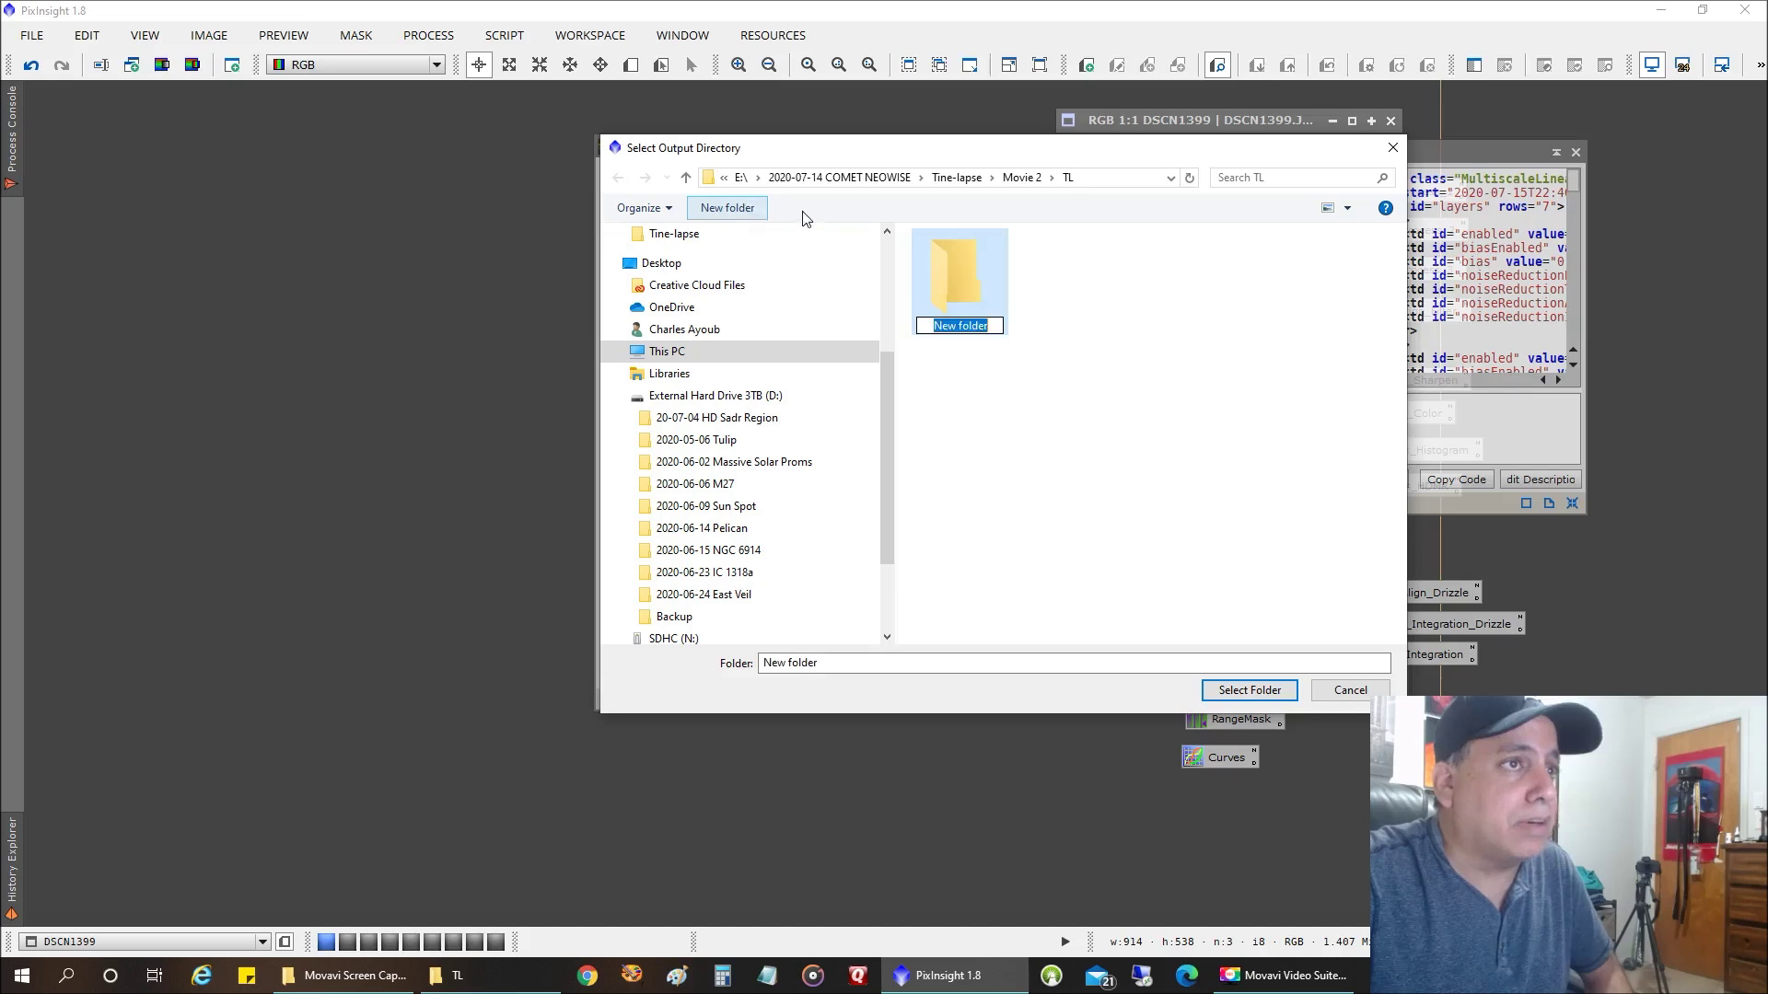
{"action": "type", "text": "Process"}
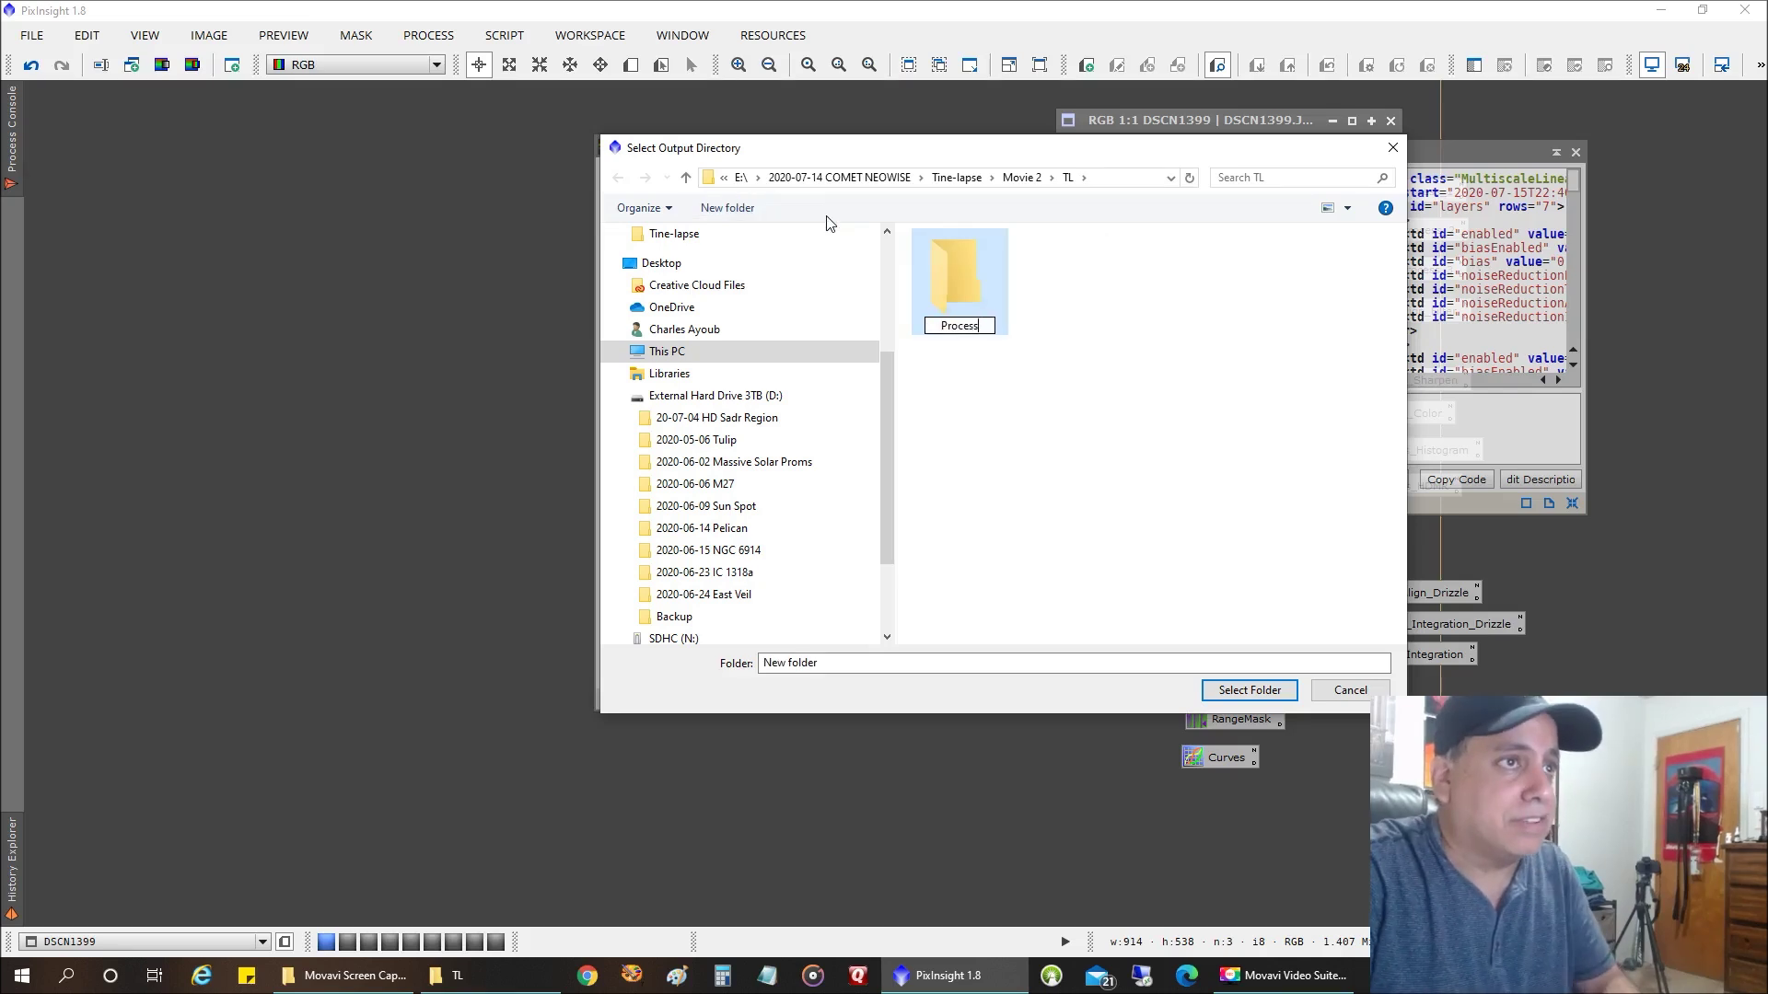
{"action": "key", "text": "Return"}
{"action": "key", "text": "Return"}
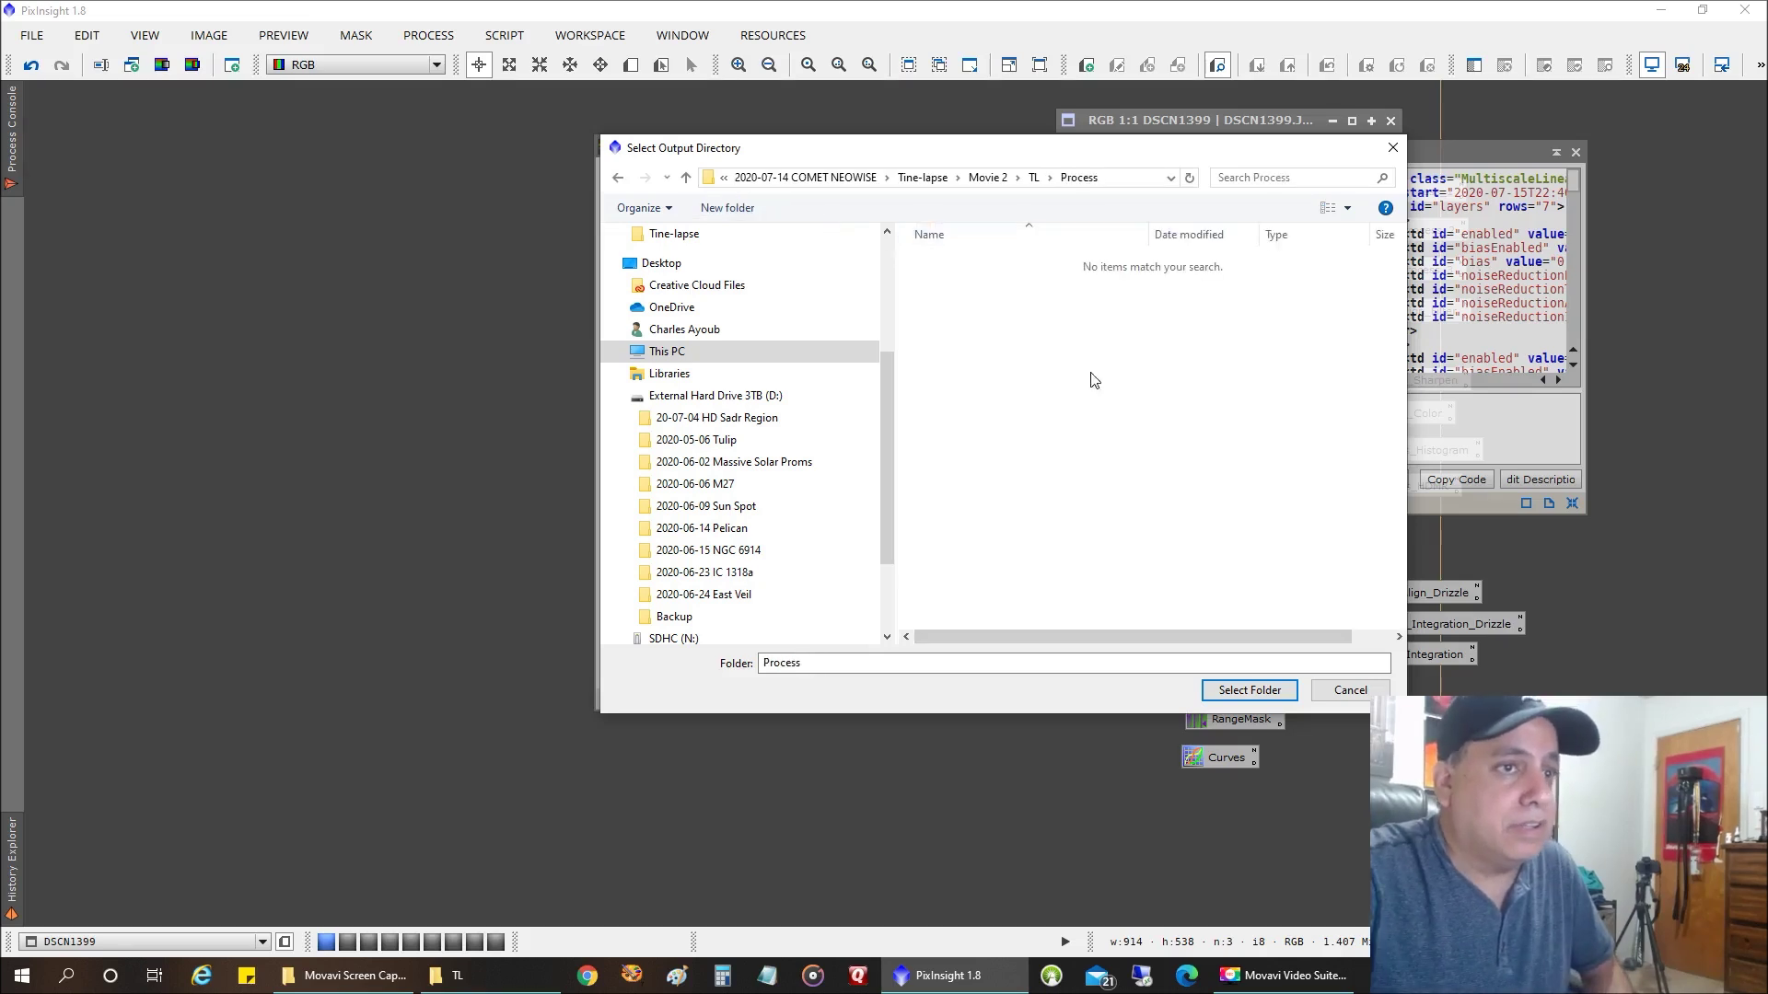
{"action": "left_click", "coordinate": [1250, 691]}
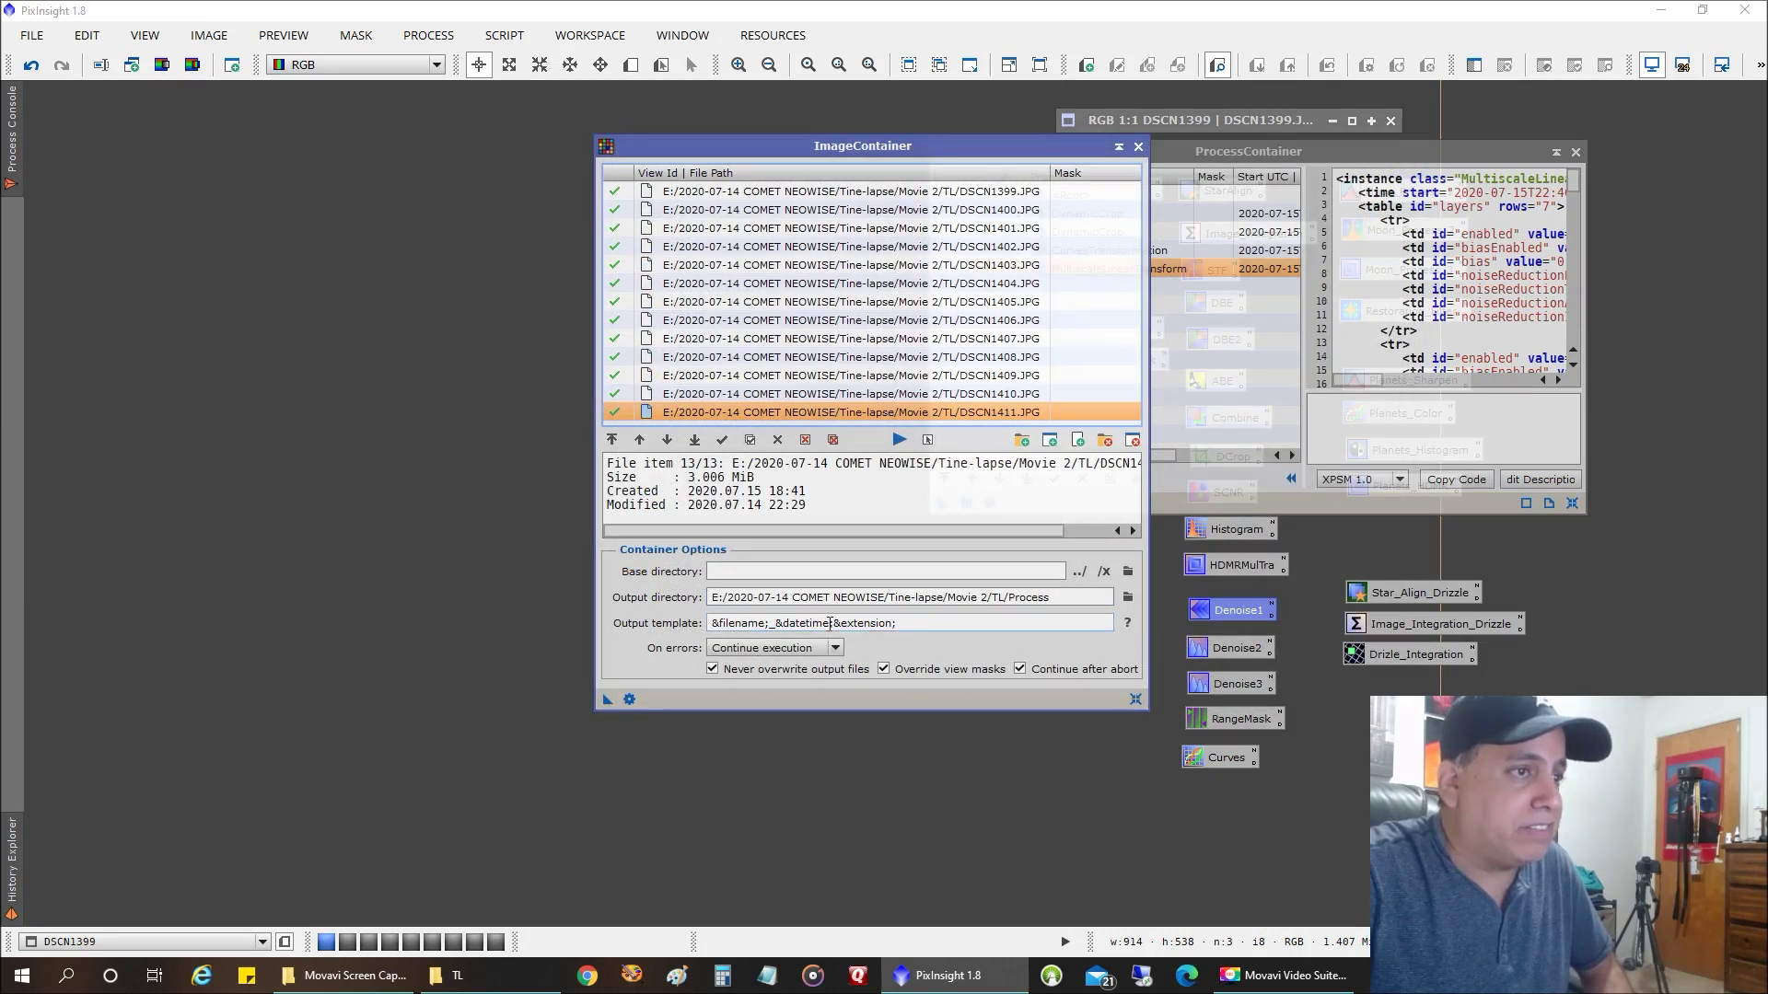
- Remove _&datetime from the output template, save ImageContainer34, and run the ProcessContainer on it
{"action": "left_click", "coordinate": [829, 624]}
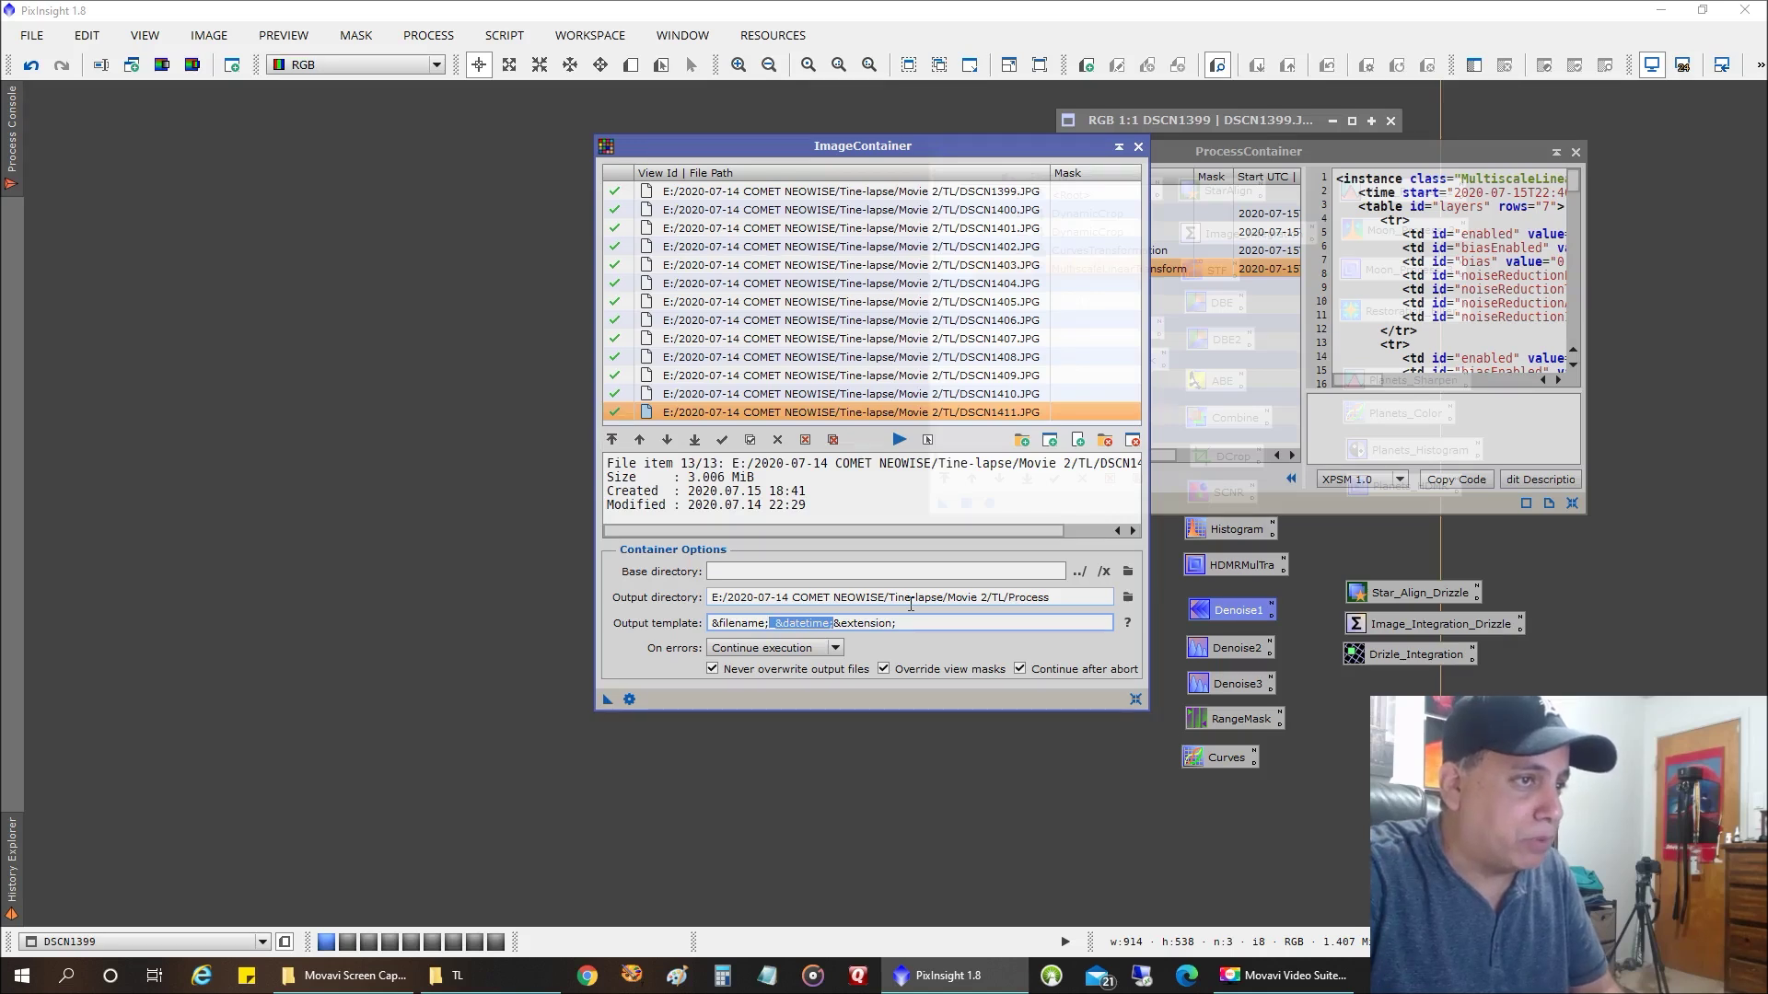
{"action": "key", "text": "Delete"}
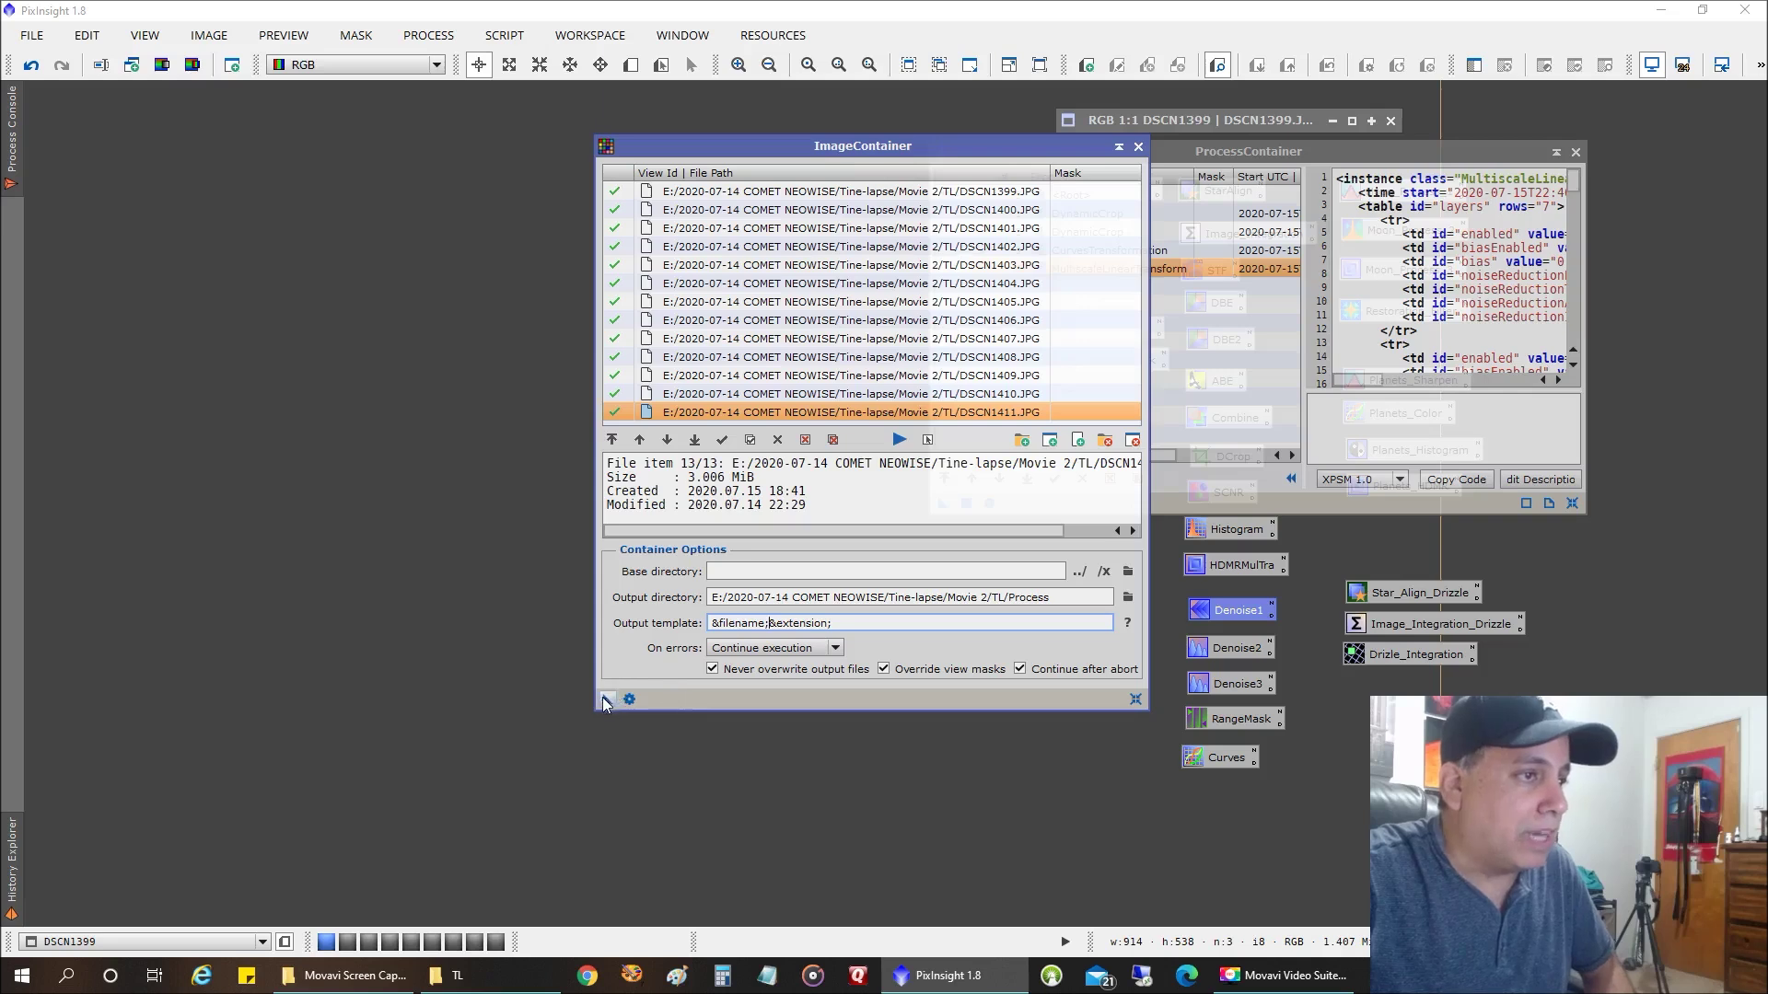
{"action": "left_click_drag", "start_coordinate": [606, 700], "coordinate": [826, 747]}
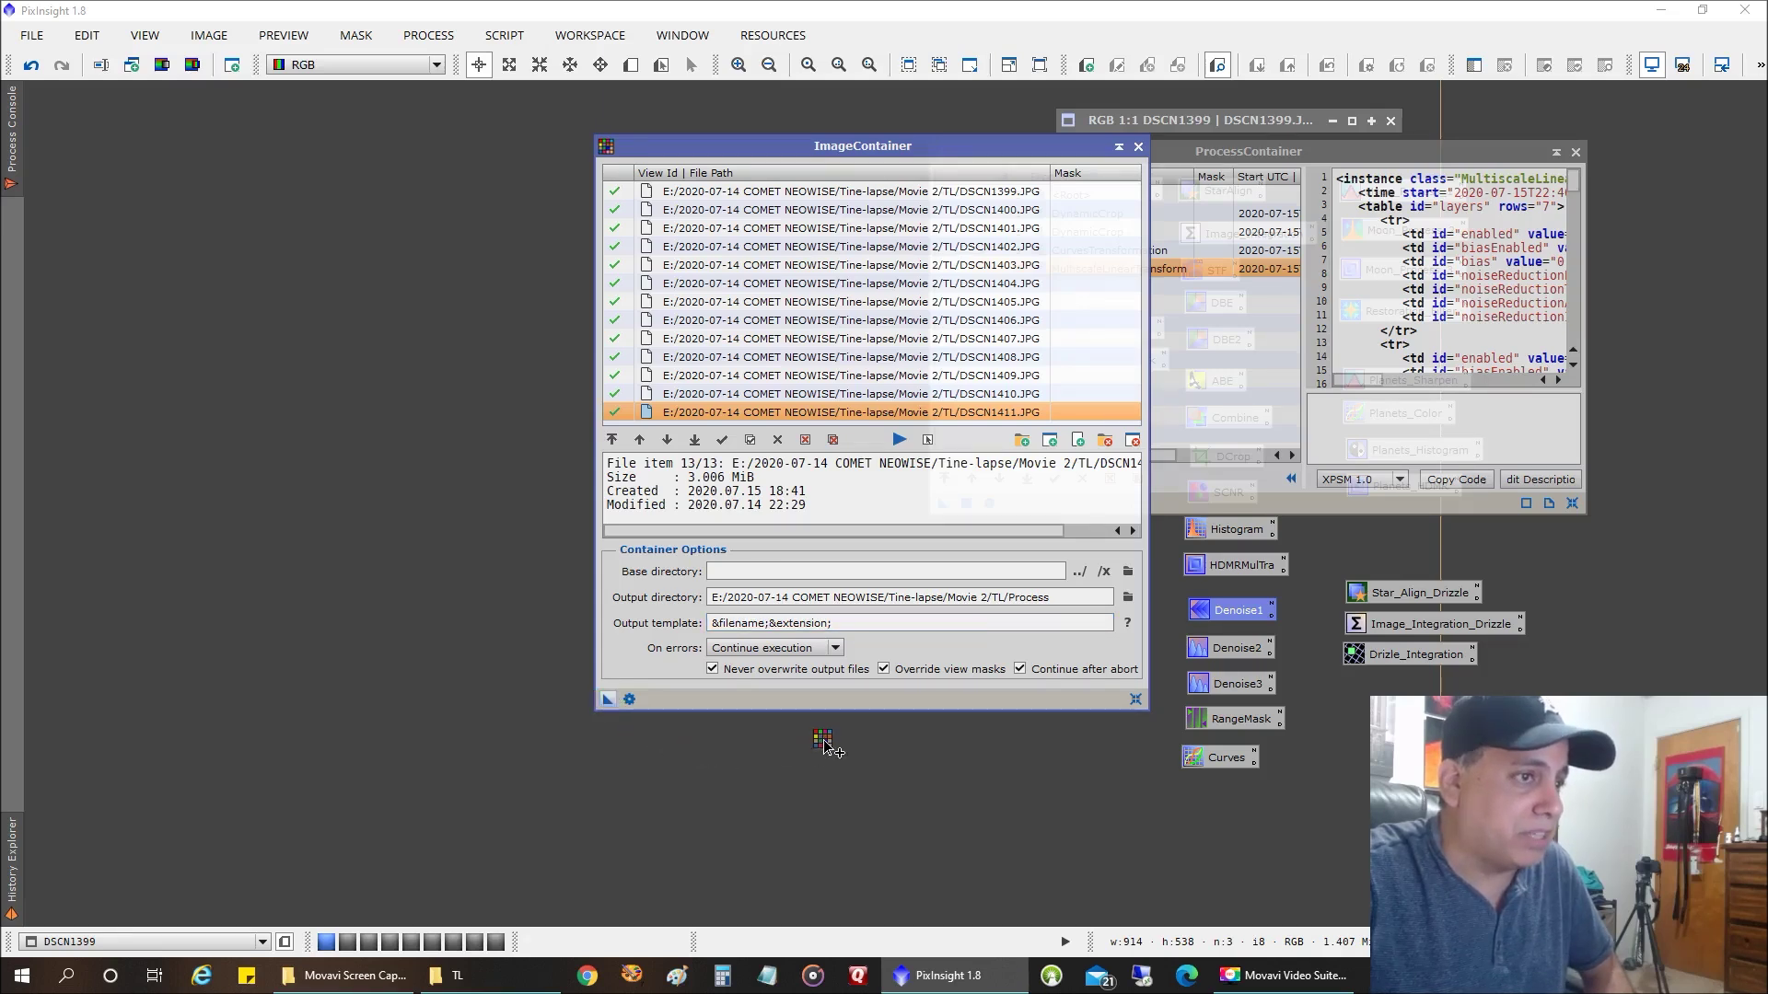
{"action": "left_click_drag", "start_coordinate": [826, 748], "coordinate": [824, 746]}
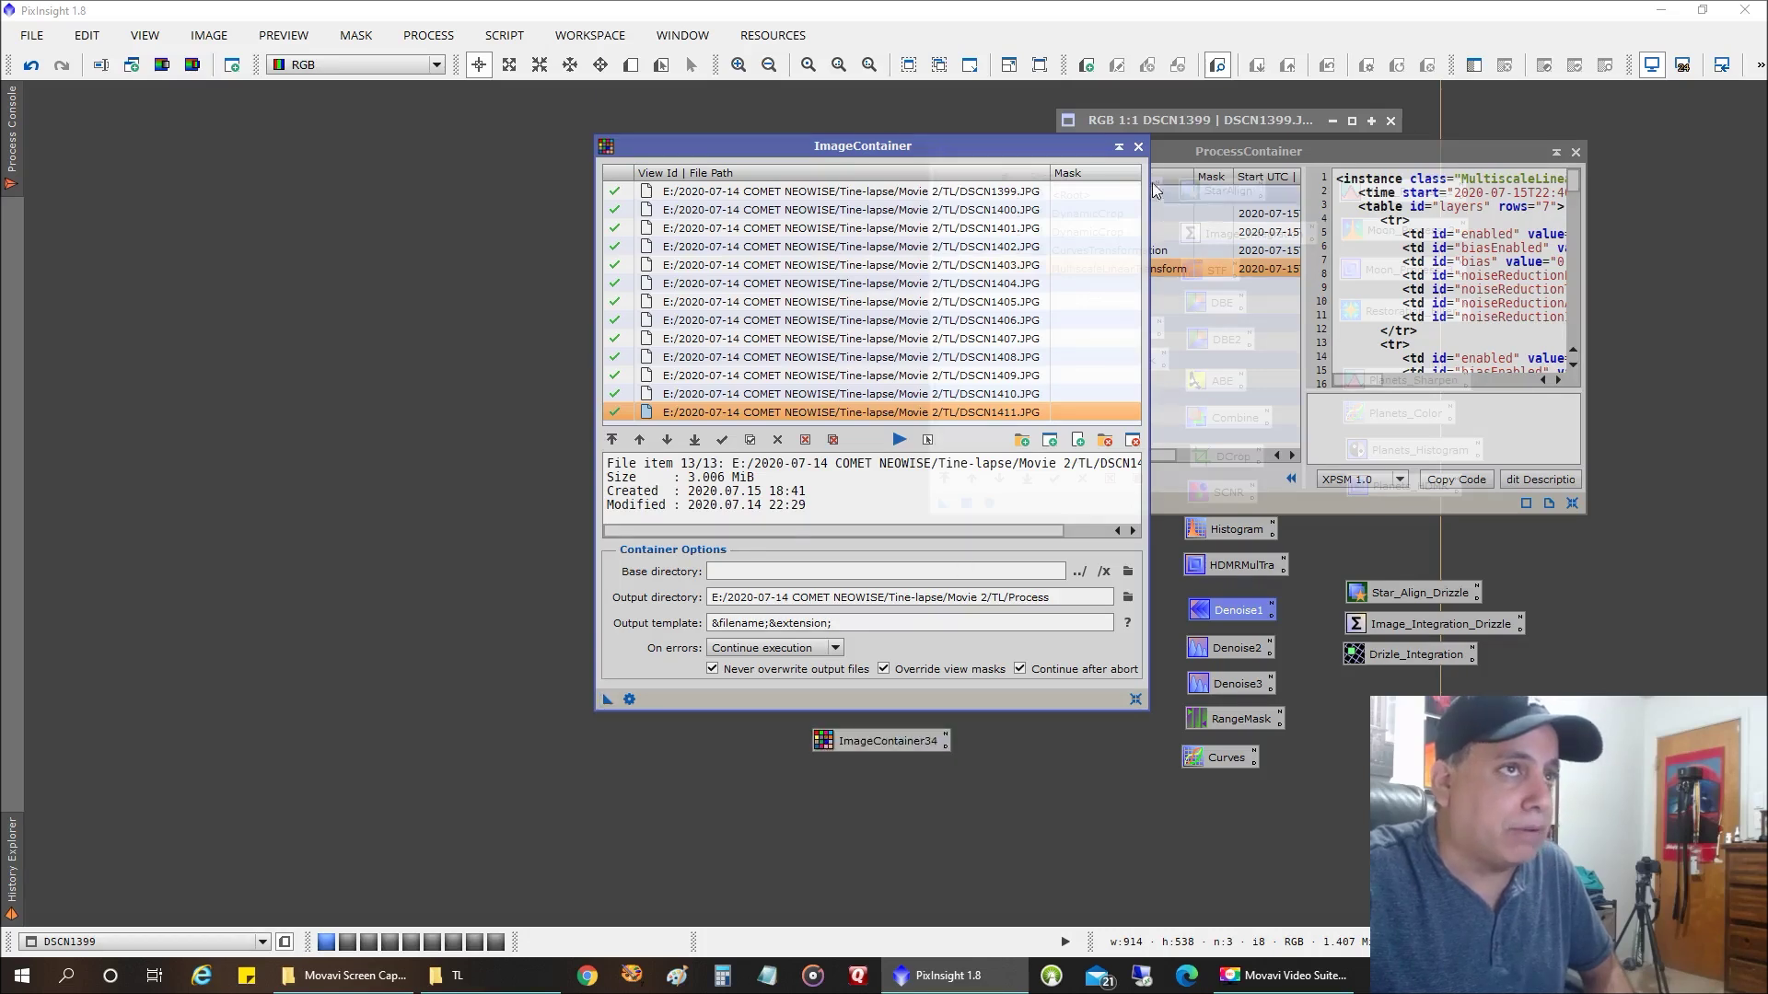
{"action": "left_click", "coordinate": [1139, 149]}
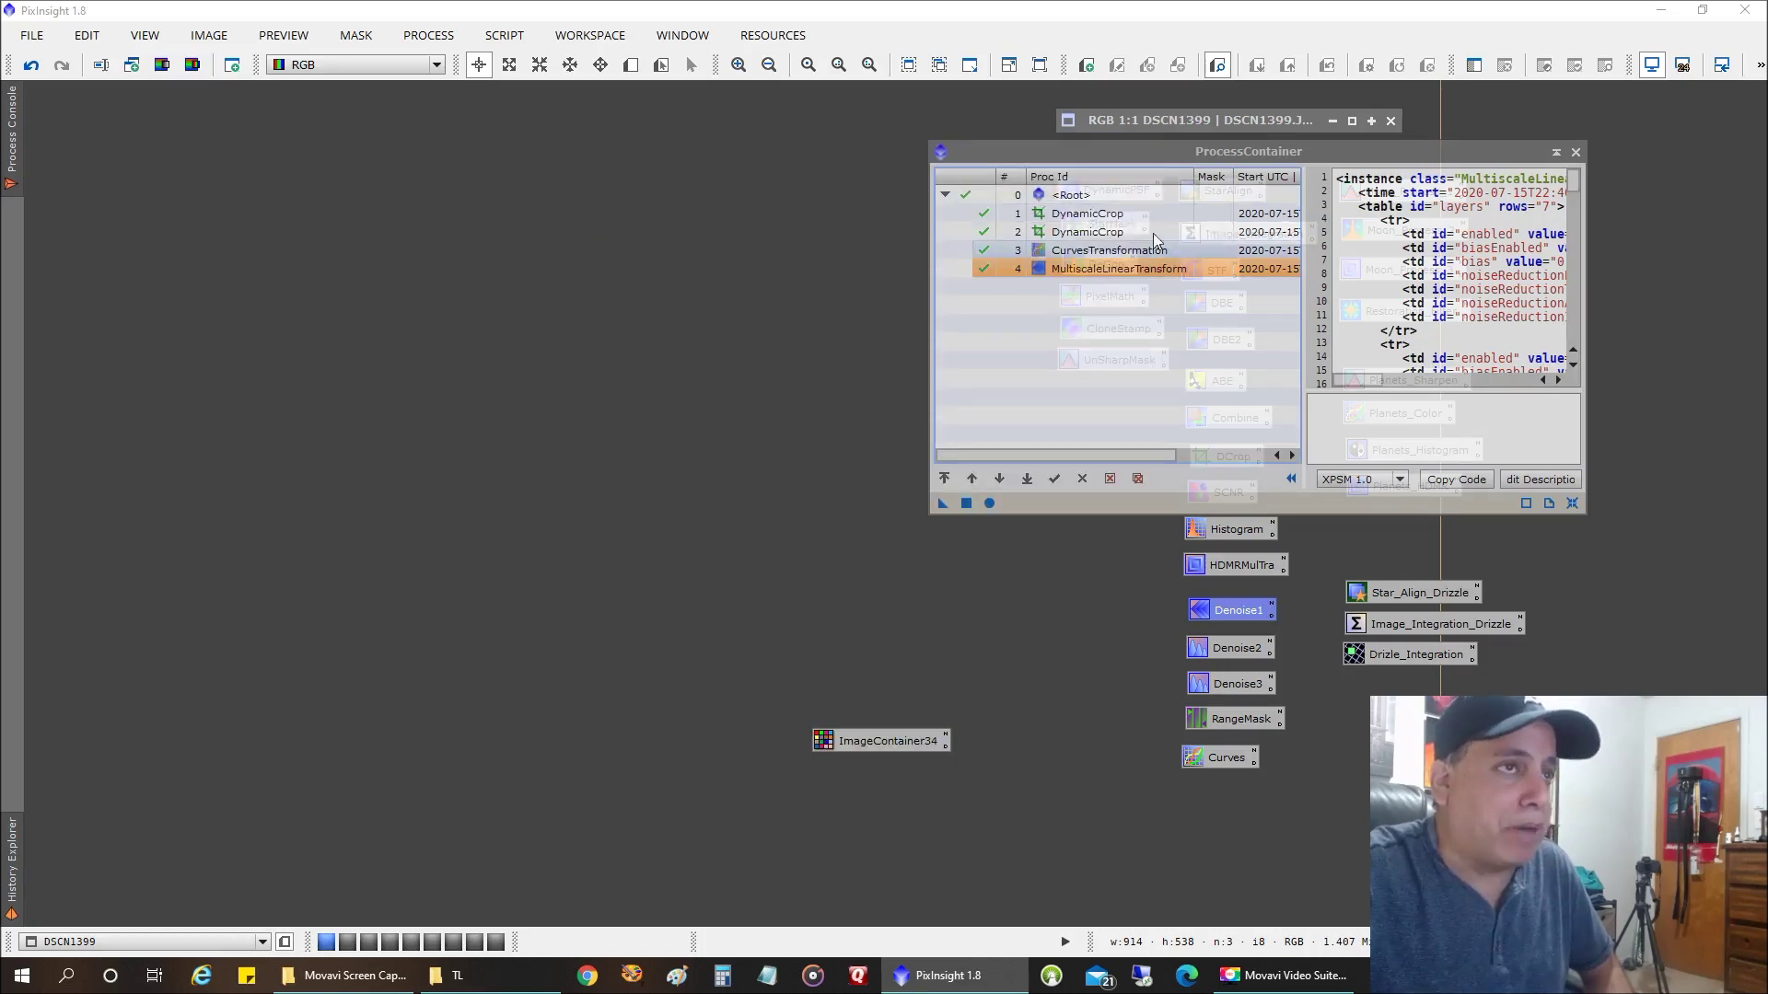
{"action": "left_click_drag", "start_coordinate": [942, 504], "coordinate": [881, 751]}
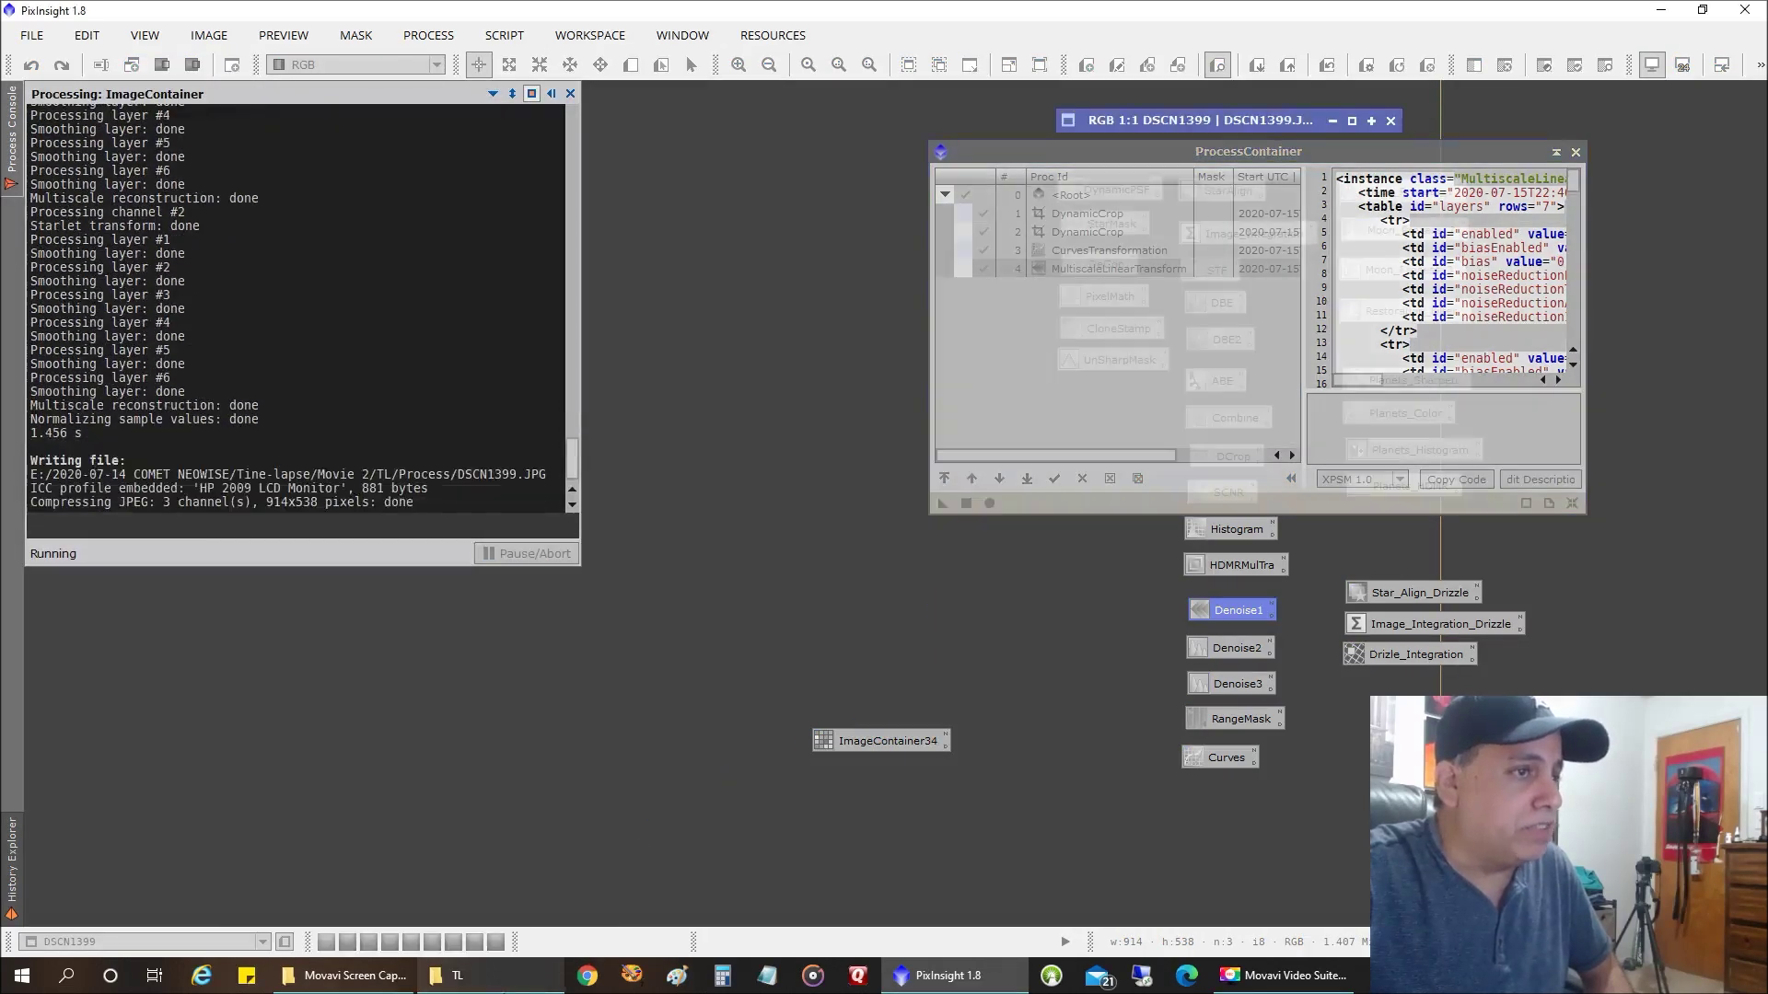
{"action": "left_click", "coordinate": [458, 975]}
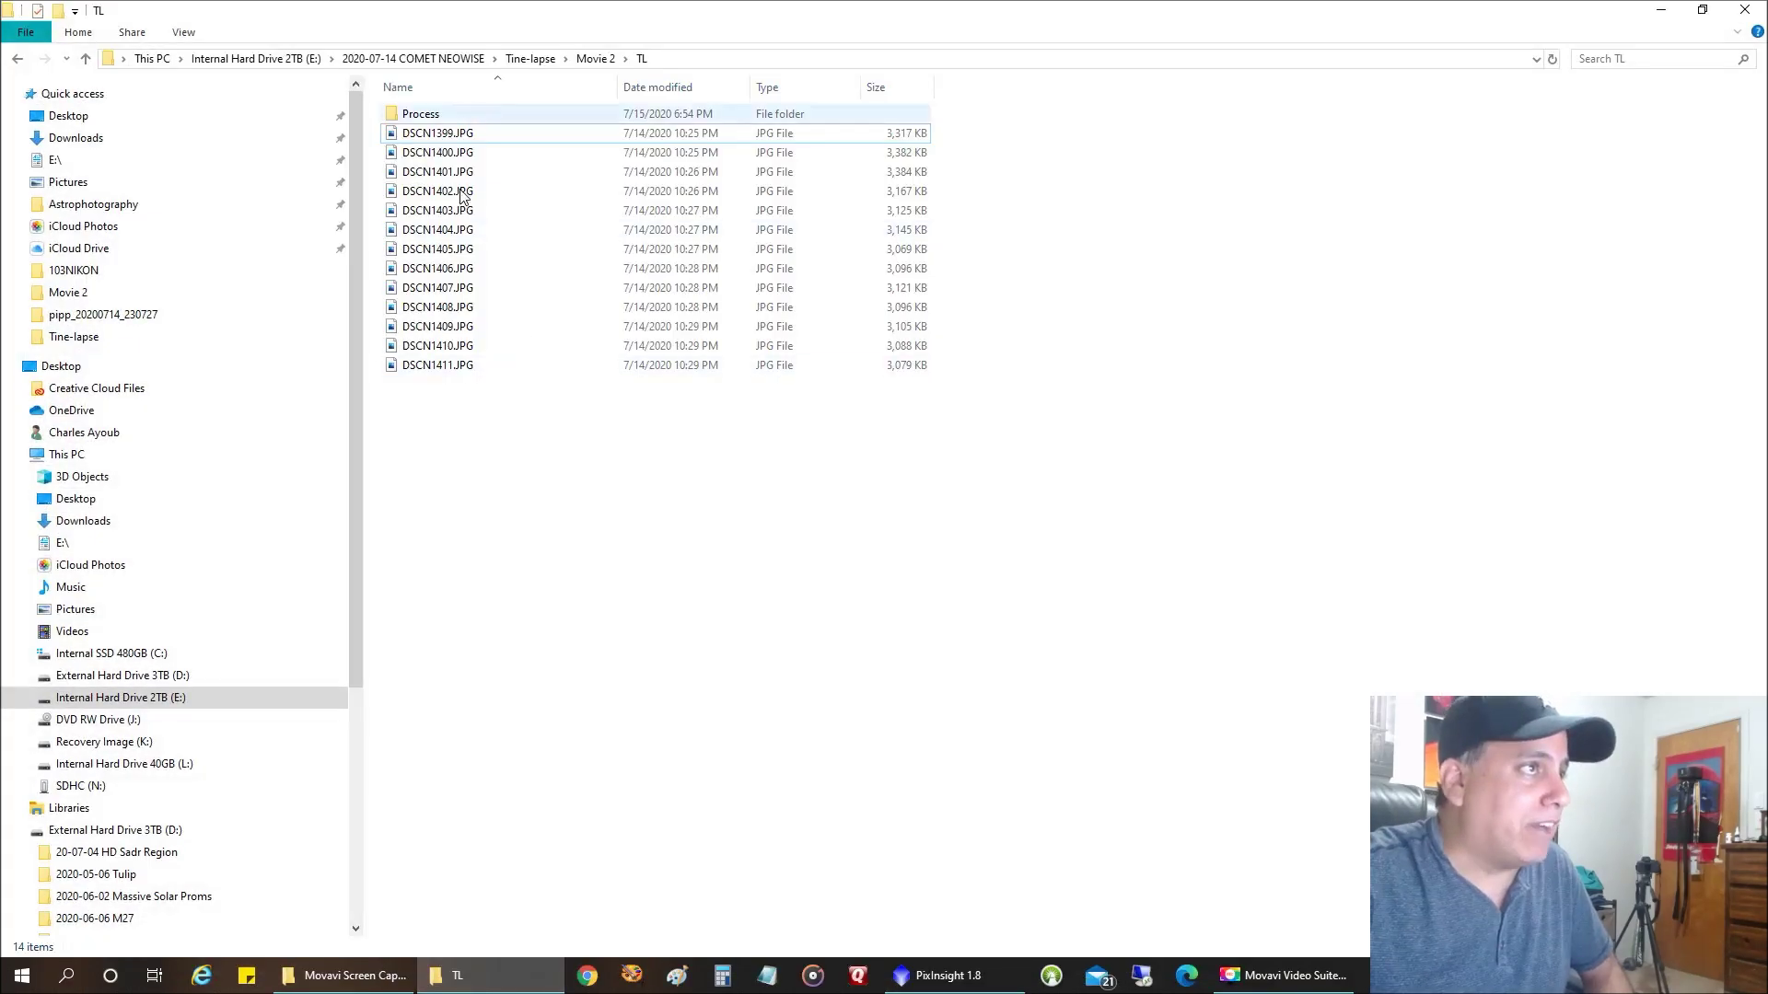
- Open the Process folder and view the first exported frame, DSCN1399.JPG, in Photos
{"action": "double_click", "coordinate": [455, 113]}
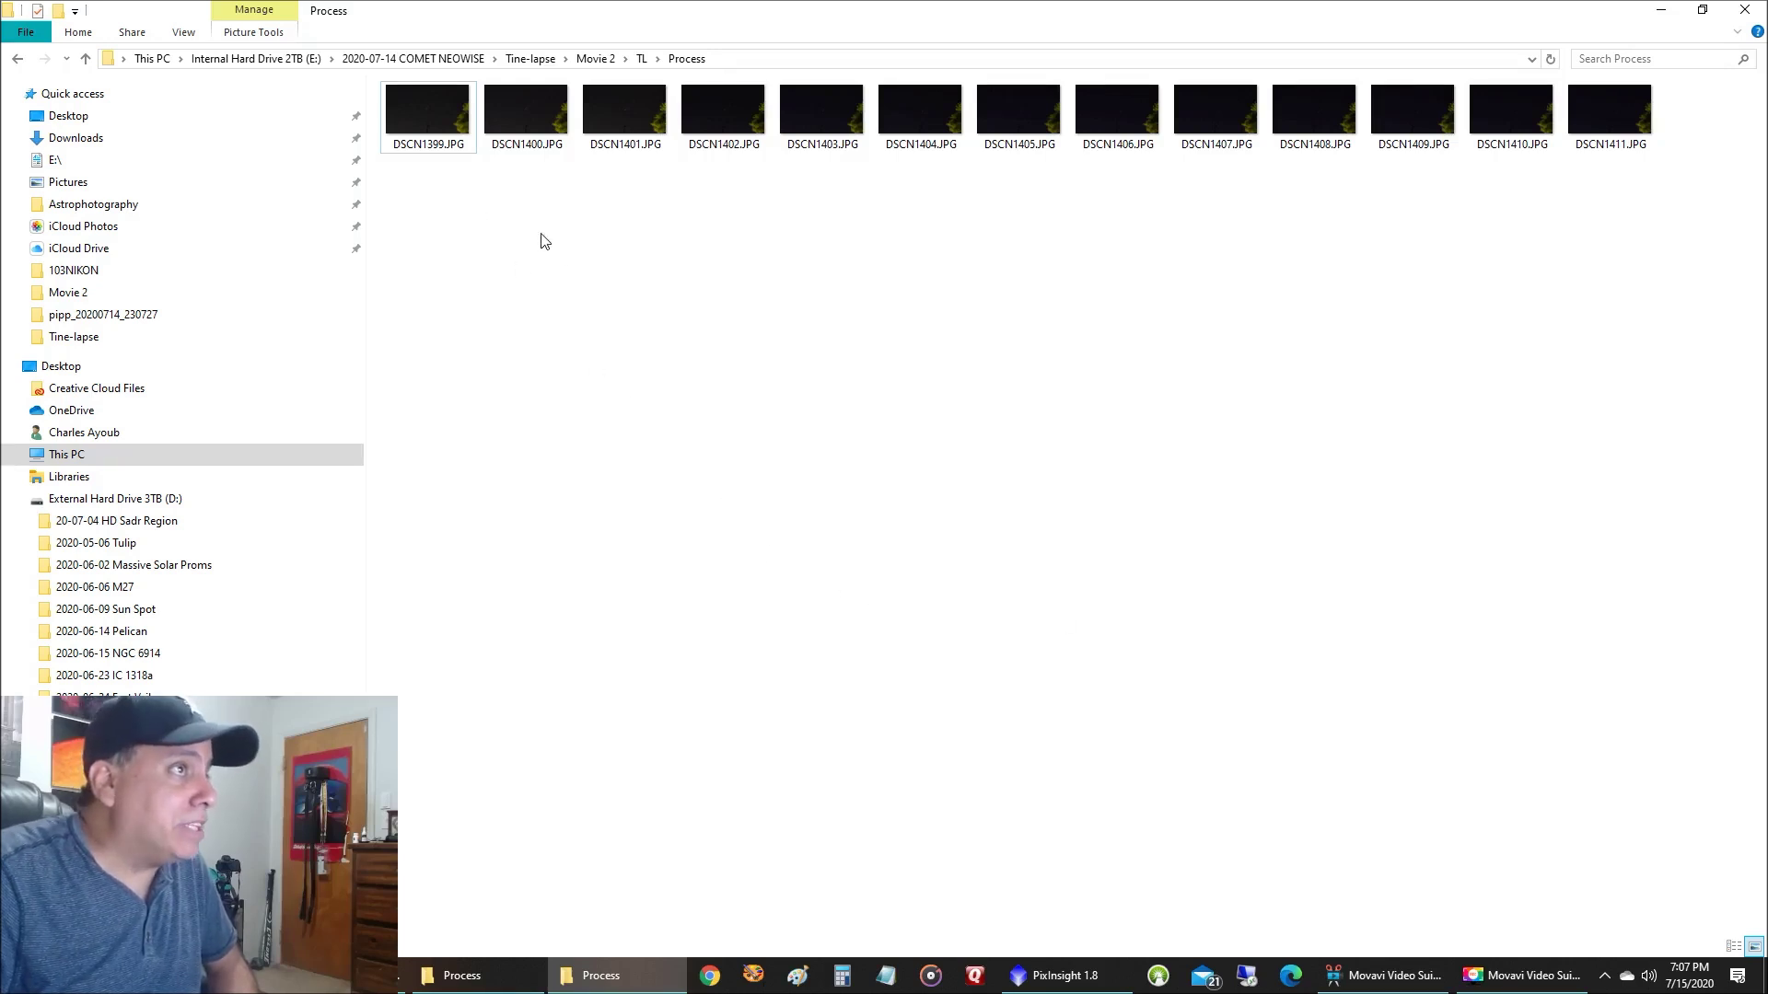
{"action": "double_click", "coordinate": [461, 136]}
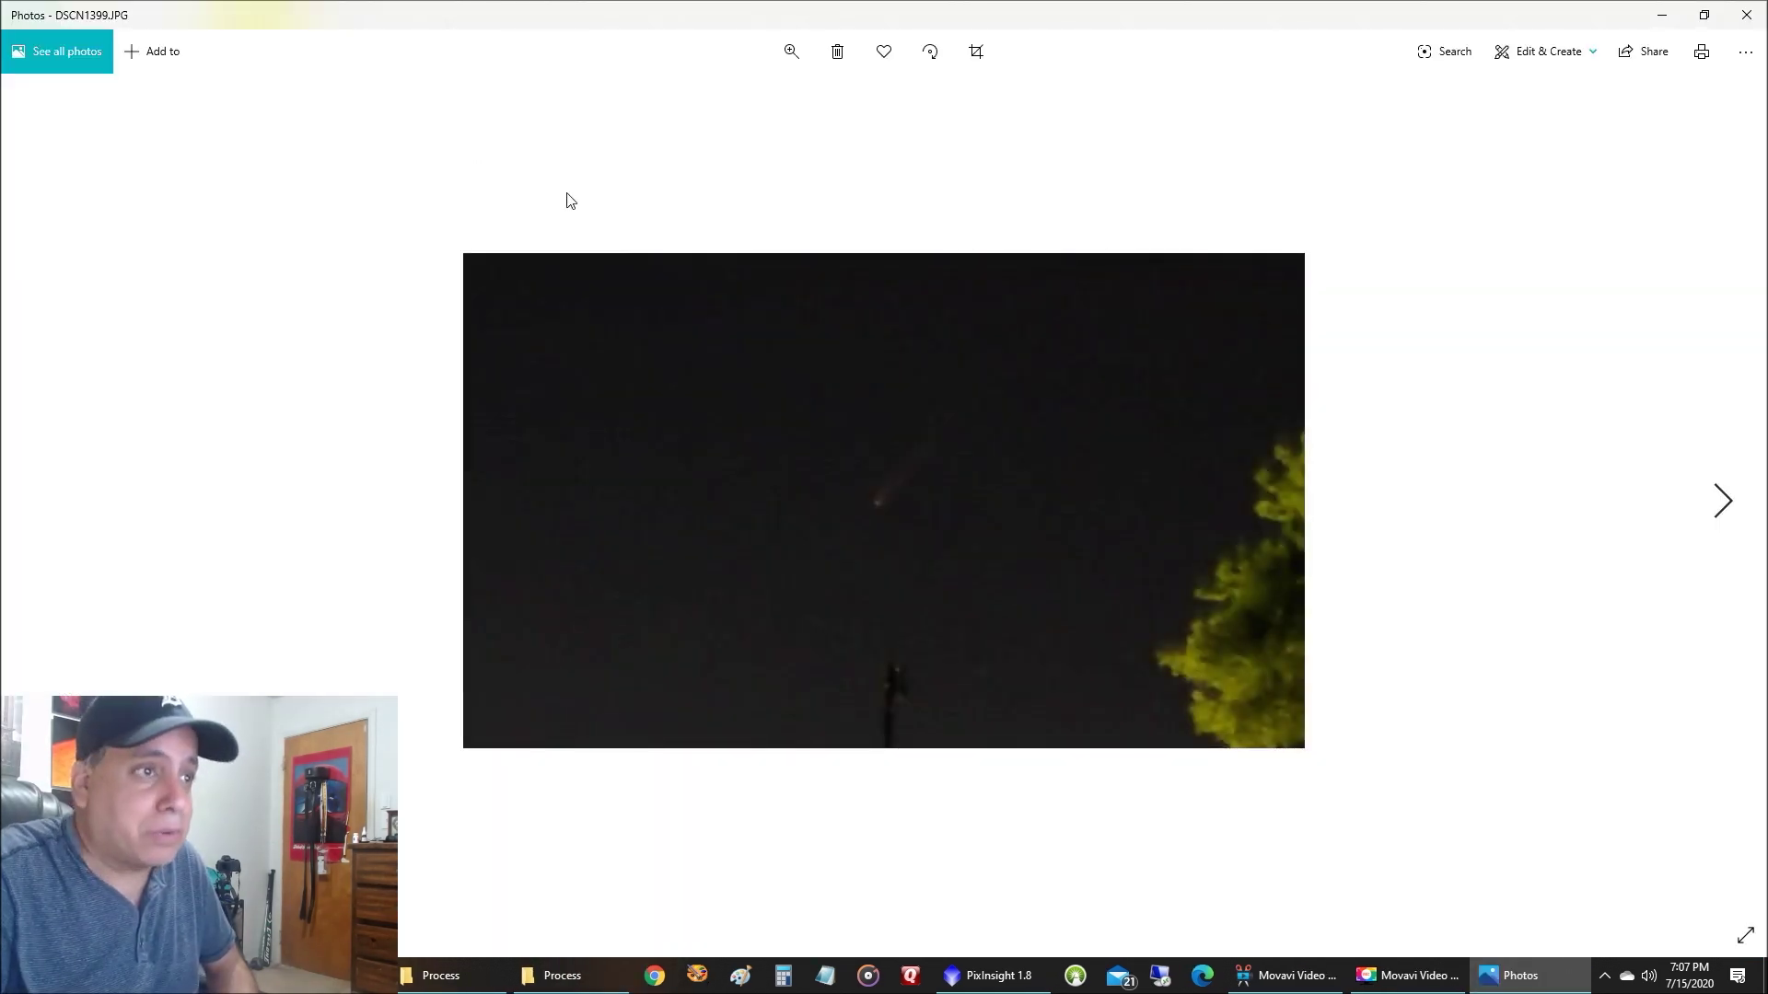
- Step through the processed comet frames to DSCN1411.JPG, then close Photos
{"action": "key", "text": "Right"}
{"action": "key", "text": "Right"}
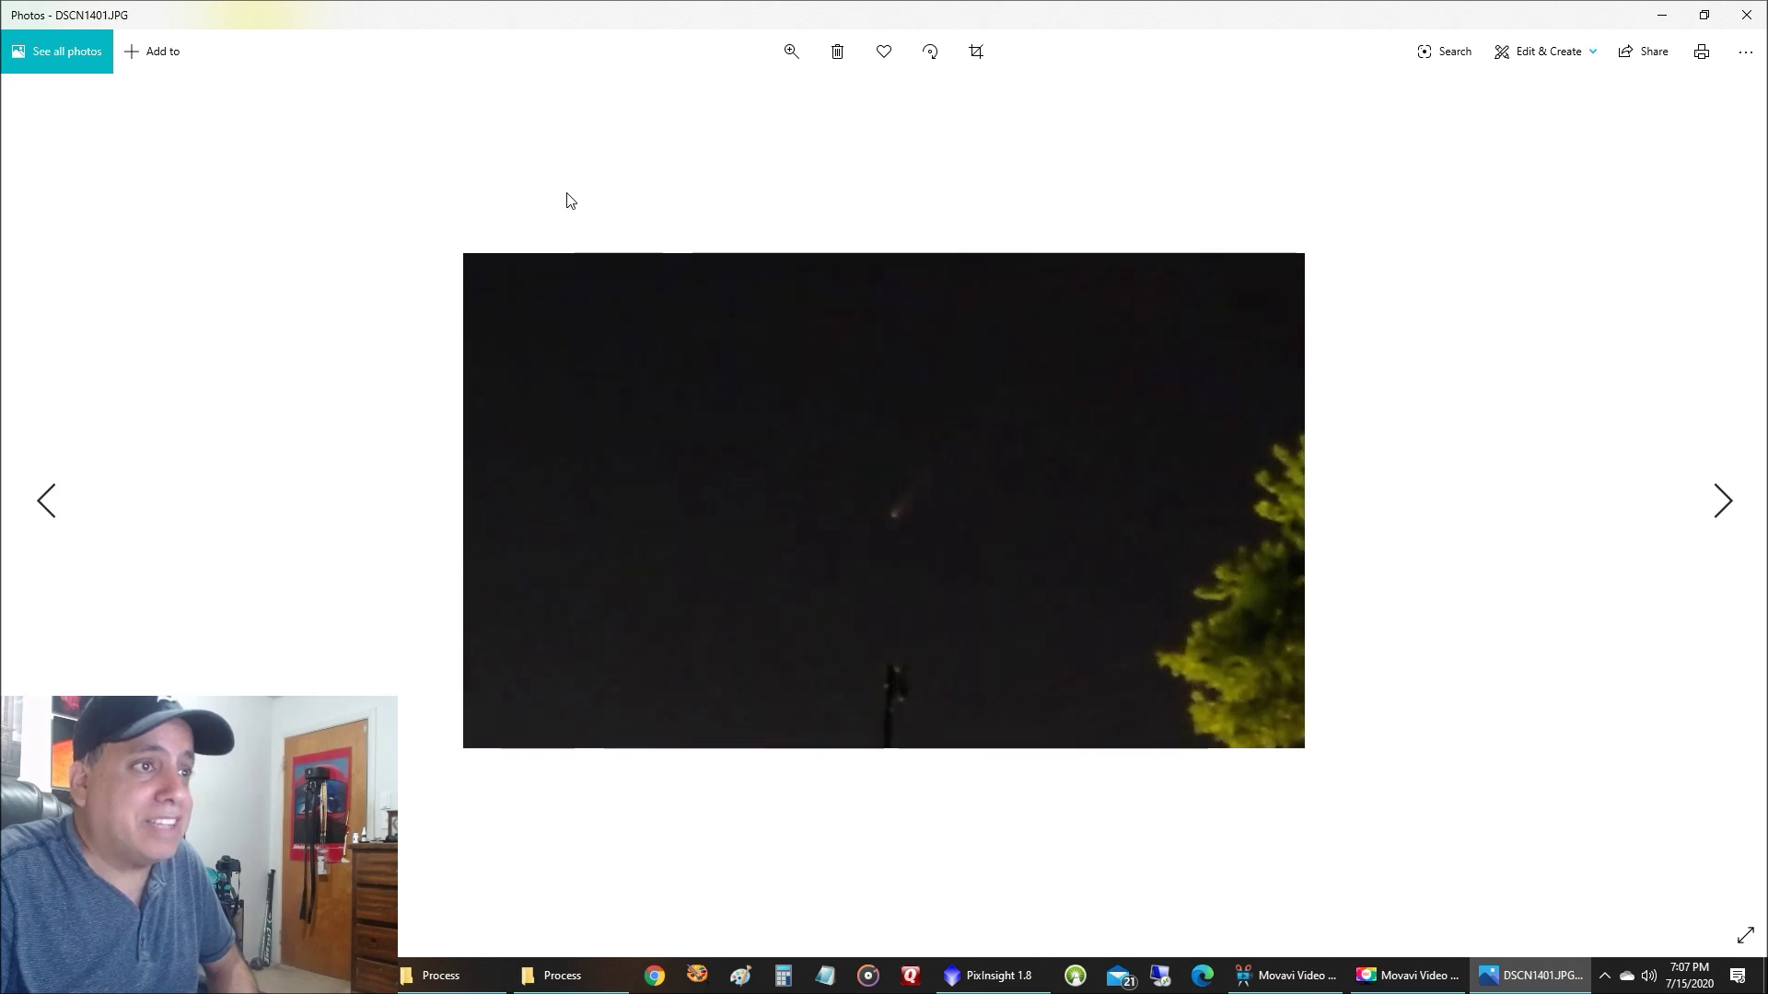
{"action": "key", "text": "Right"}
{"action": "key", "text": "Right"}
{"action": "key", "text": "Right"}
{"action": "key", "text": "Right"}
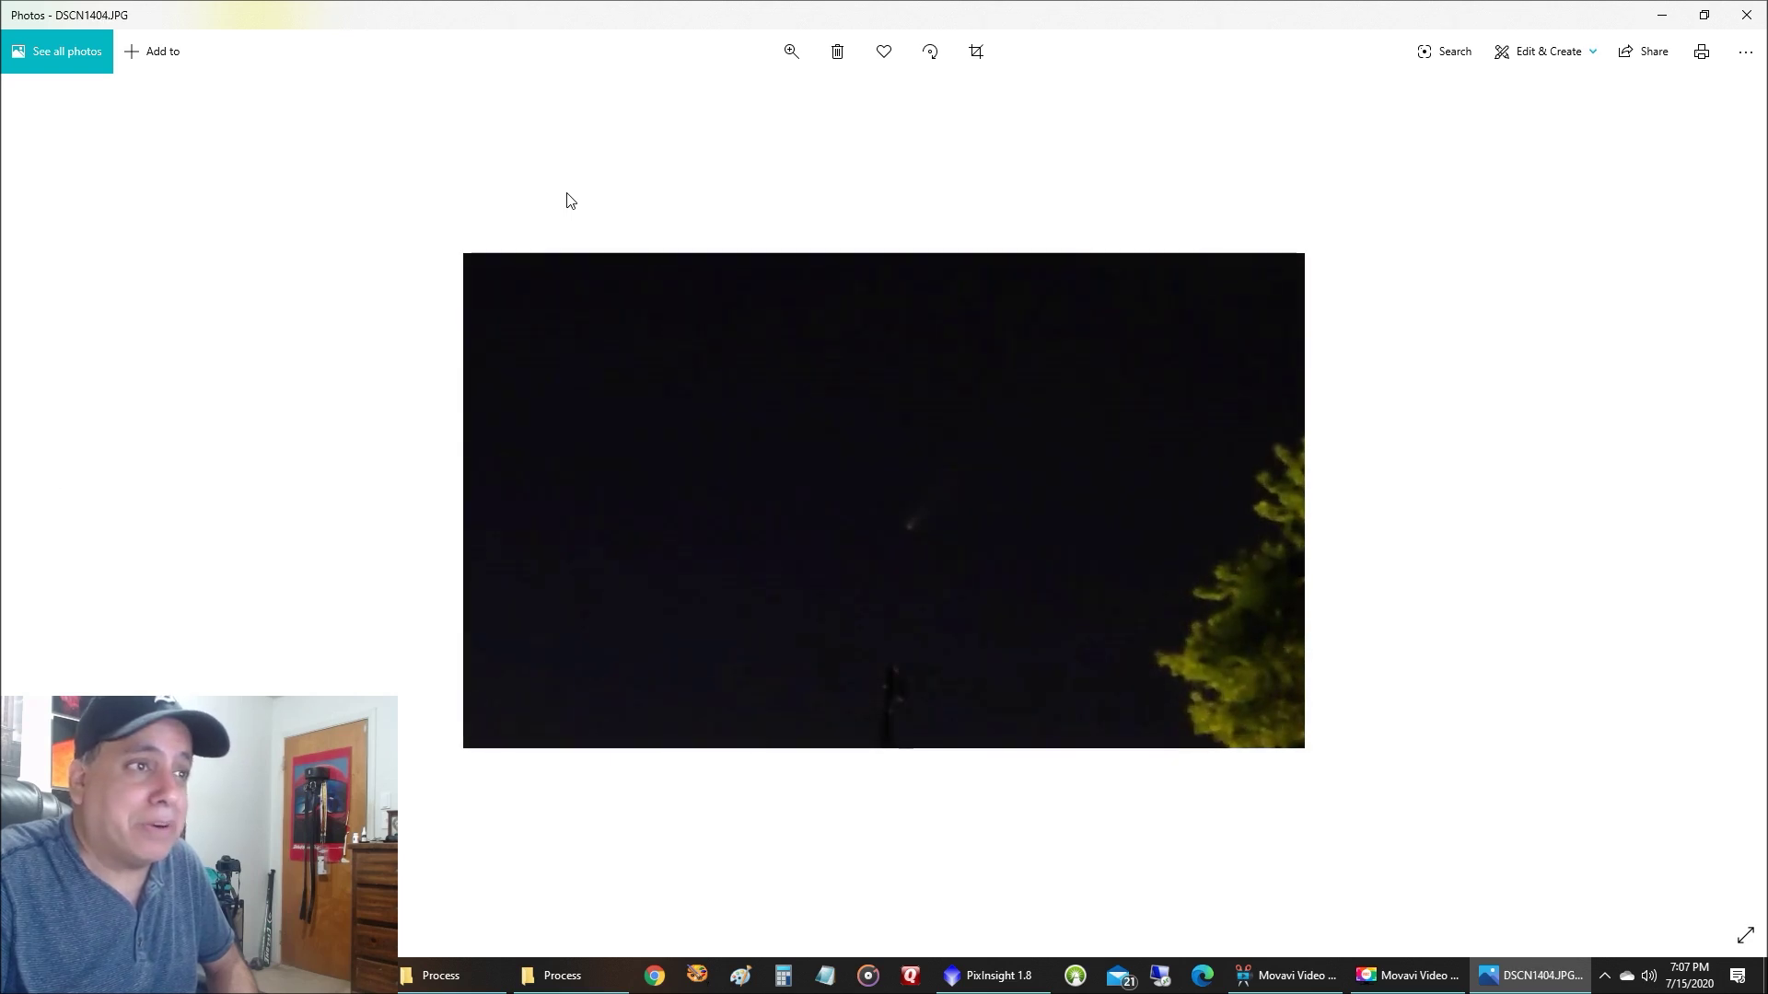
{"action": "key", "text": "Right"}
{"action": "key", "text": "Right"}
{"action": "key", "text": "Right"}
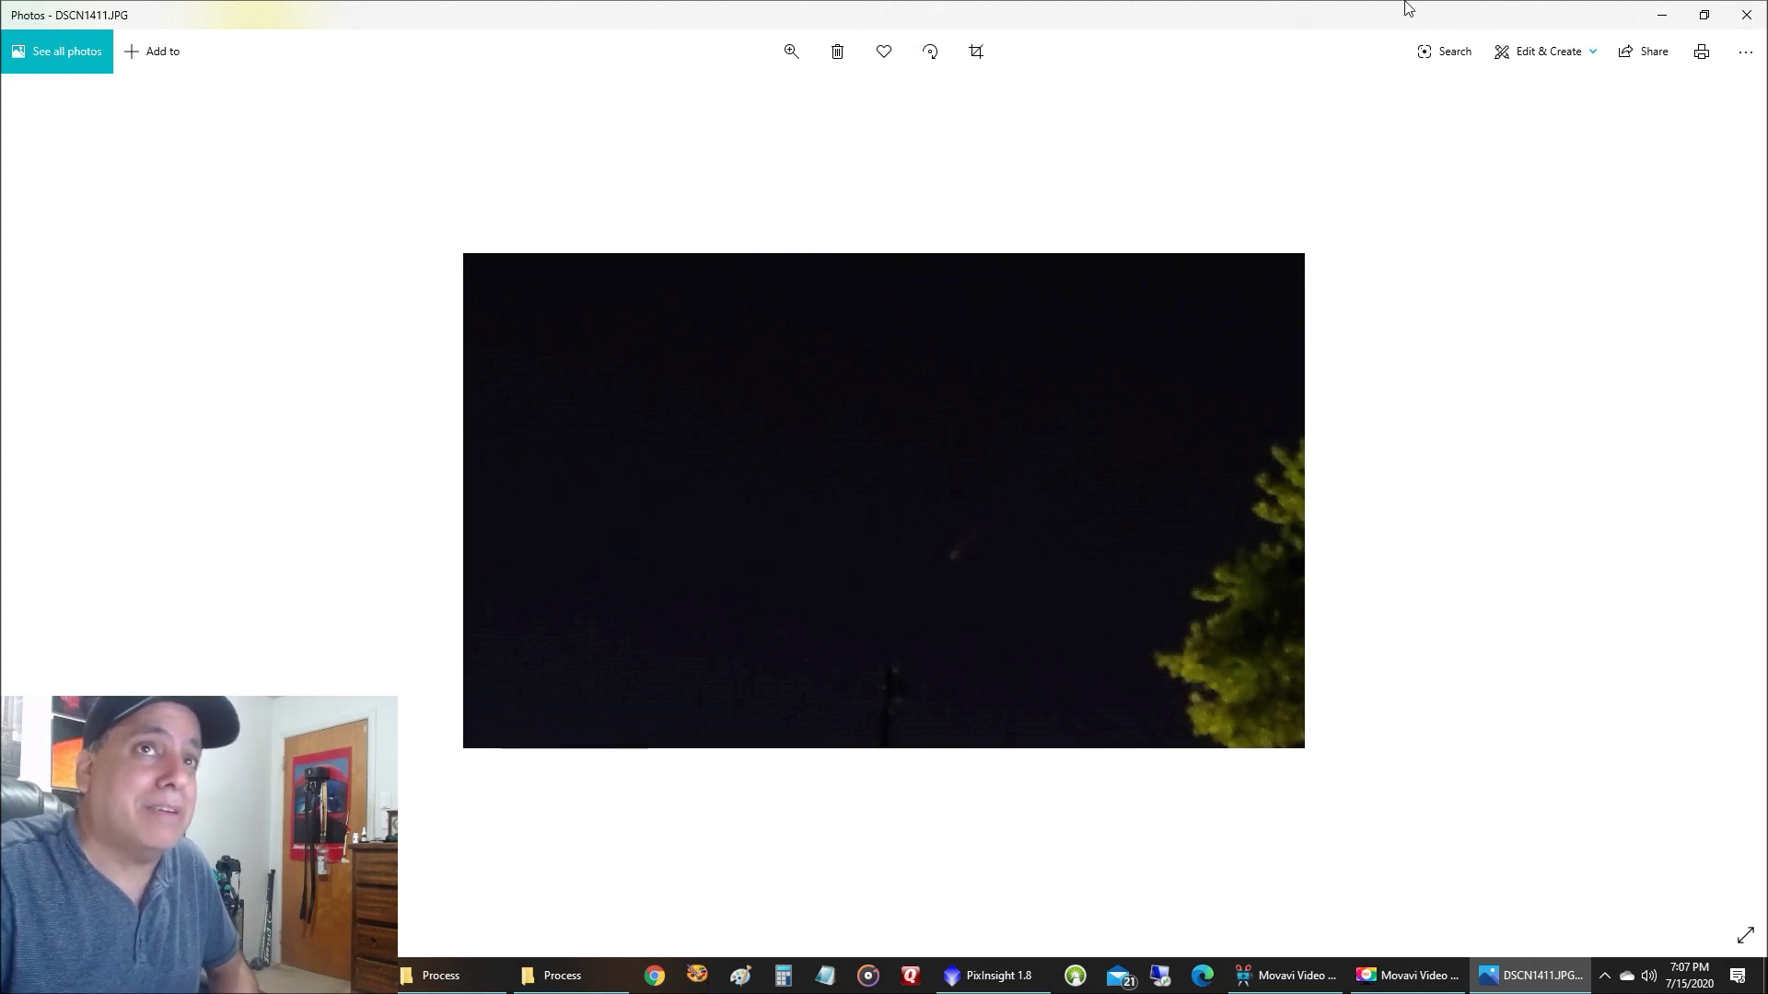
{"action": "left_click", "coordinate": [1754, 13]}
- Launch PIPP from the Start menu and dismiss the update notice
{"action": "key", "text": "super"}
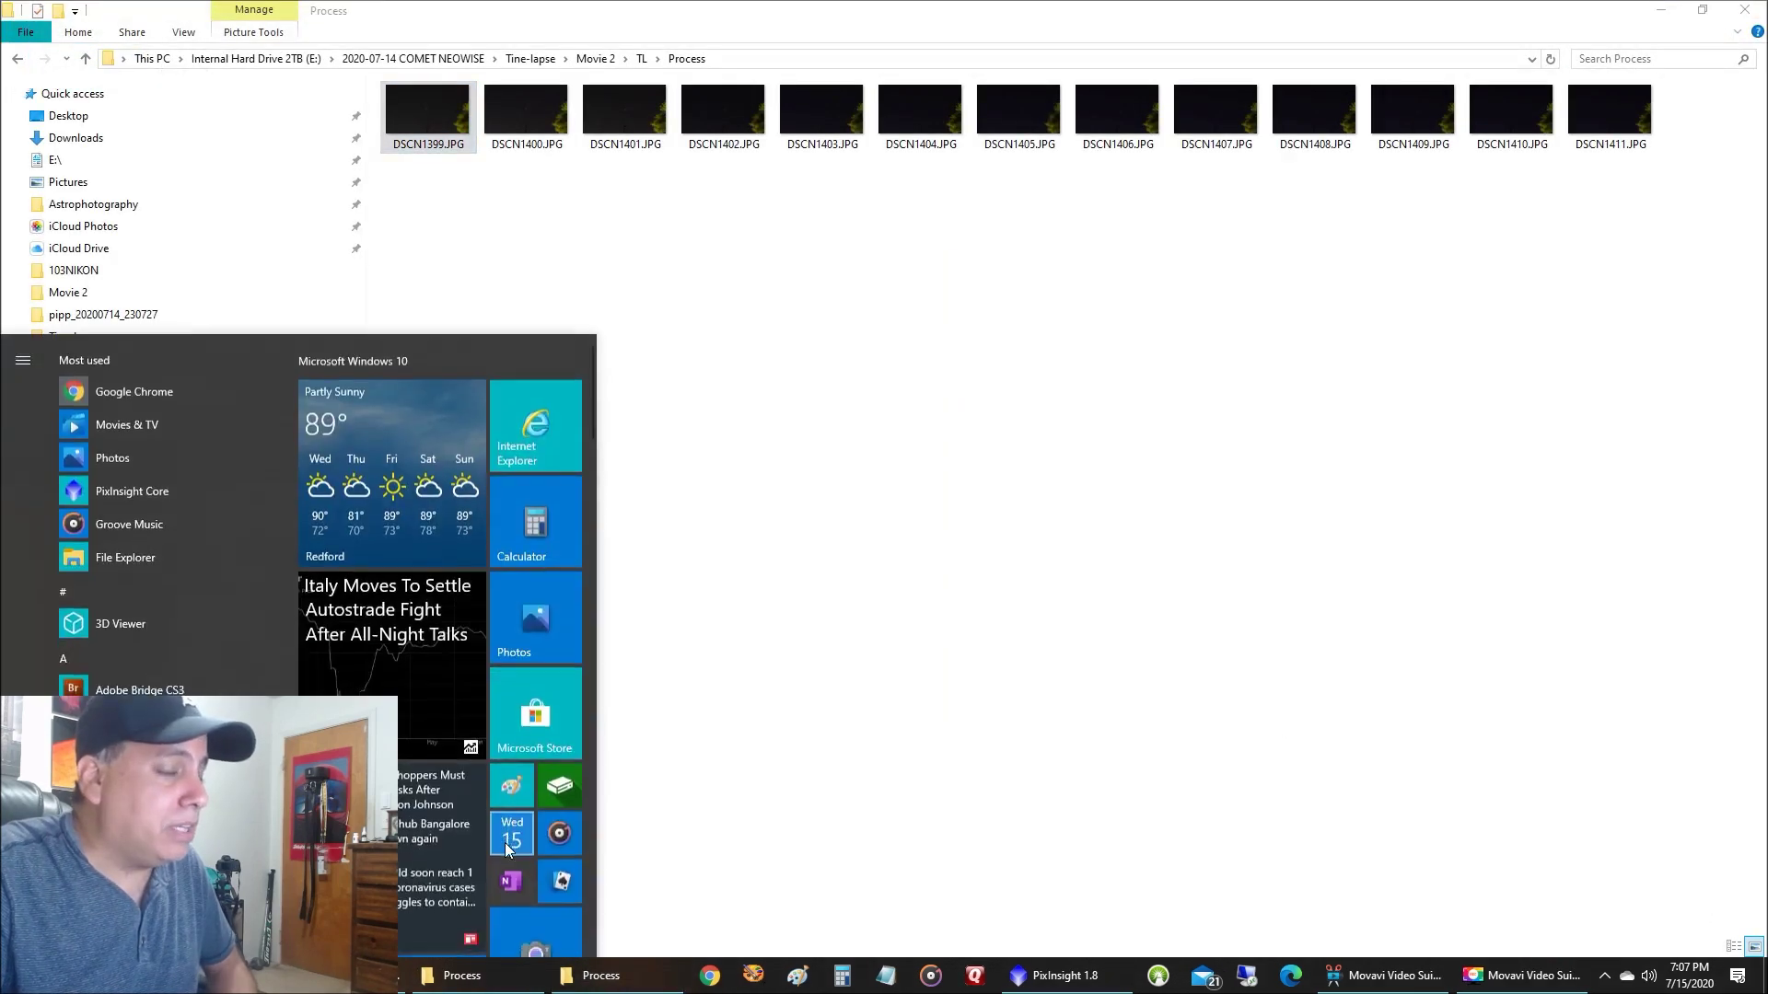
{"action": "scroll", "coordinate": [503, 827], "scroll_direction": "down", "scroll_amount": 10}
{"action": "scroll", "coordinate": [499, 827], "scroll_direction": "down", "scroll_amount": 10}
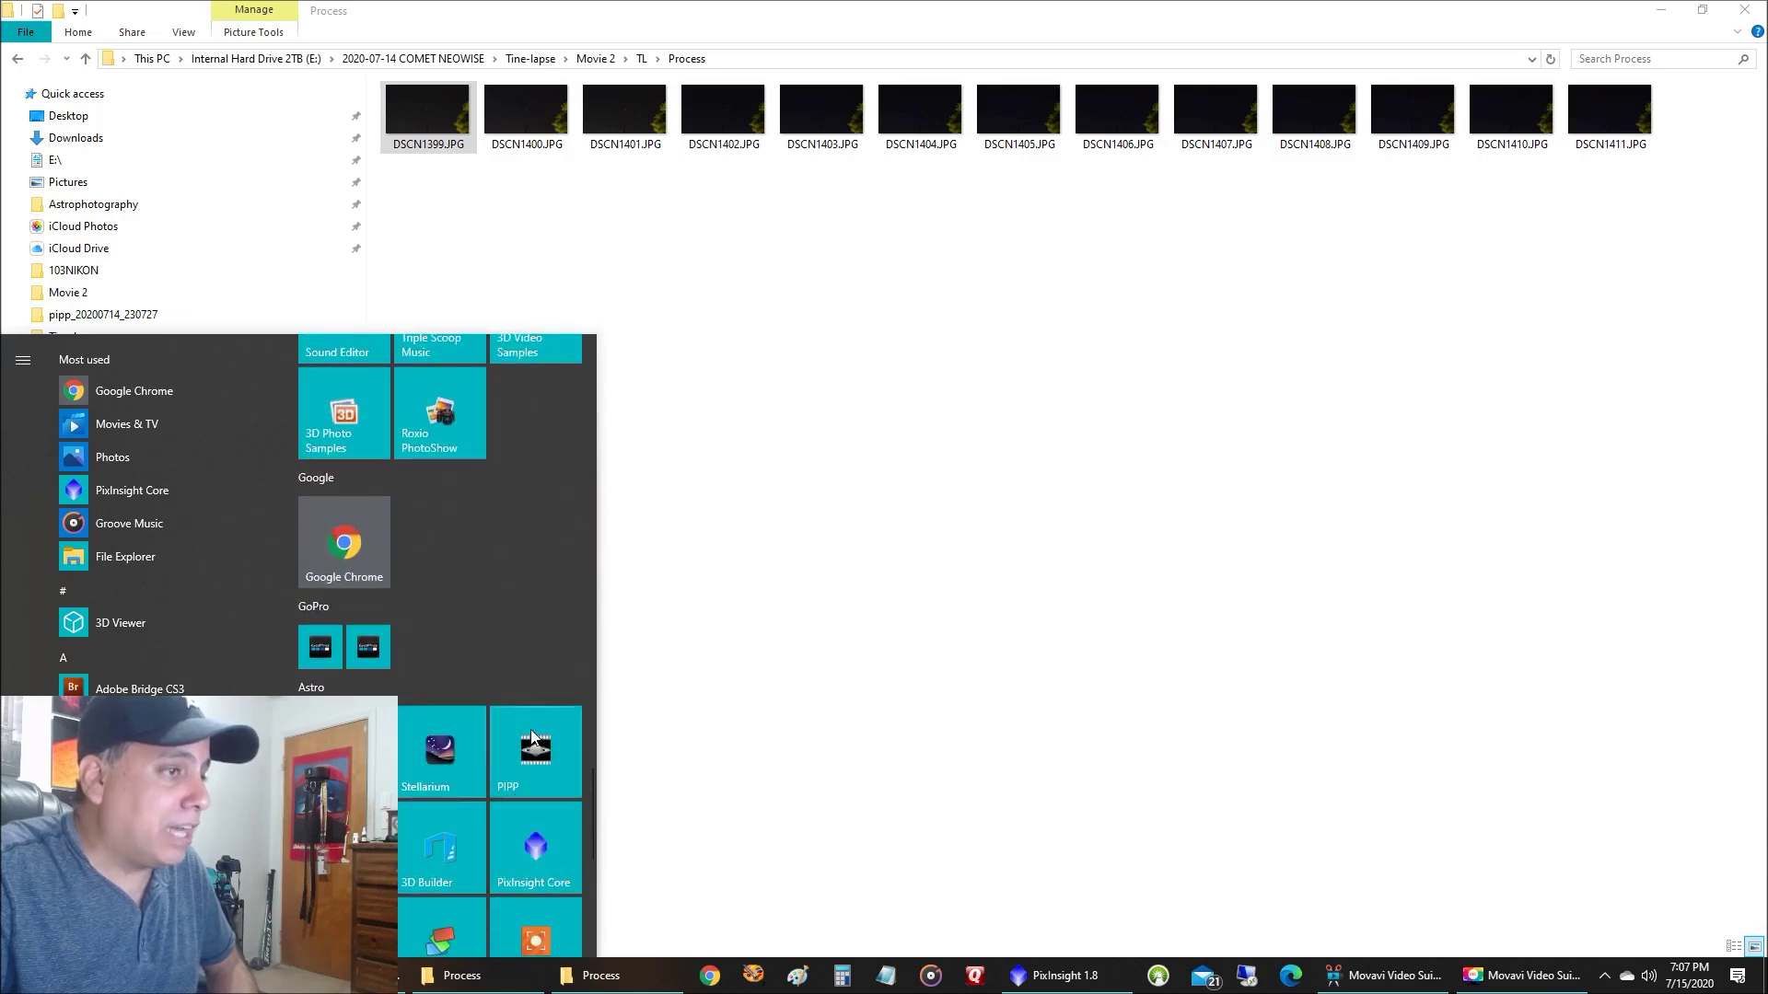
{"action": "left_click", "coordinate": [534, 736]}
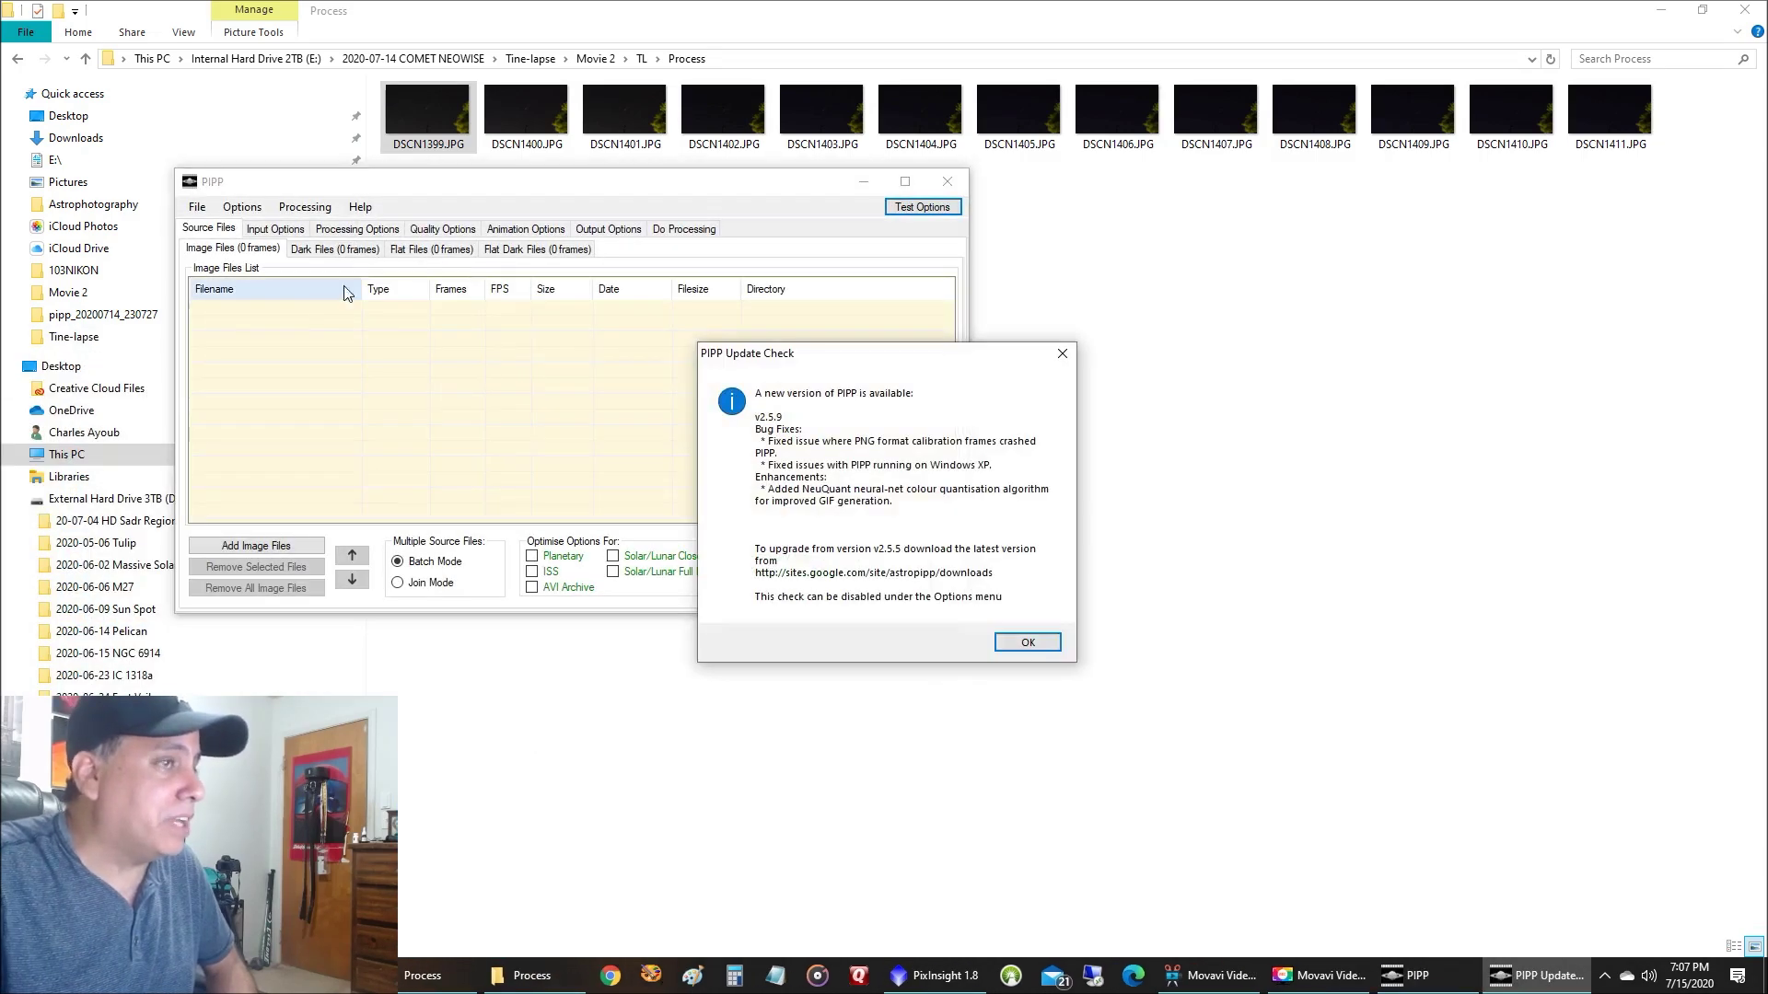
{"action": "left_click", "coordinate": [1028, 642]}
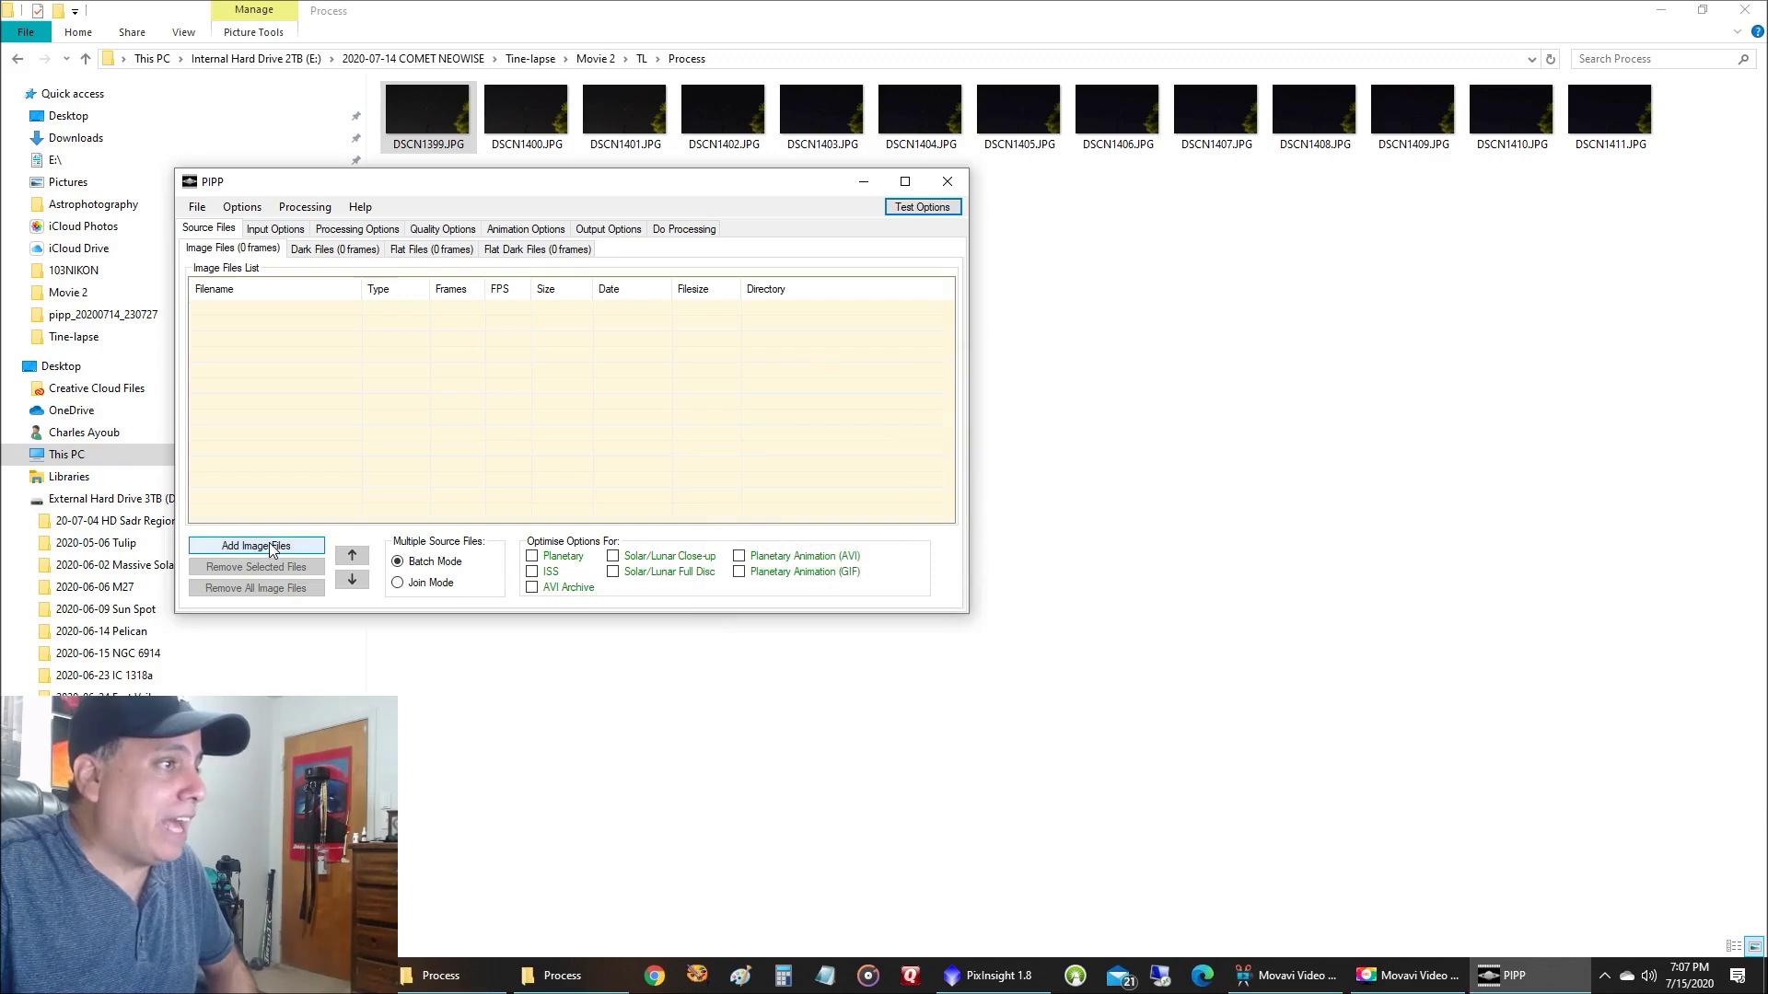
- Add all 13 processed frames, DSCN1399 through DSCN1411, as joined source images
{"action": "left_click", "coordinate": [276, 547]}
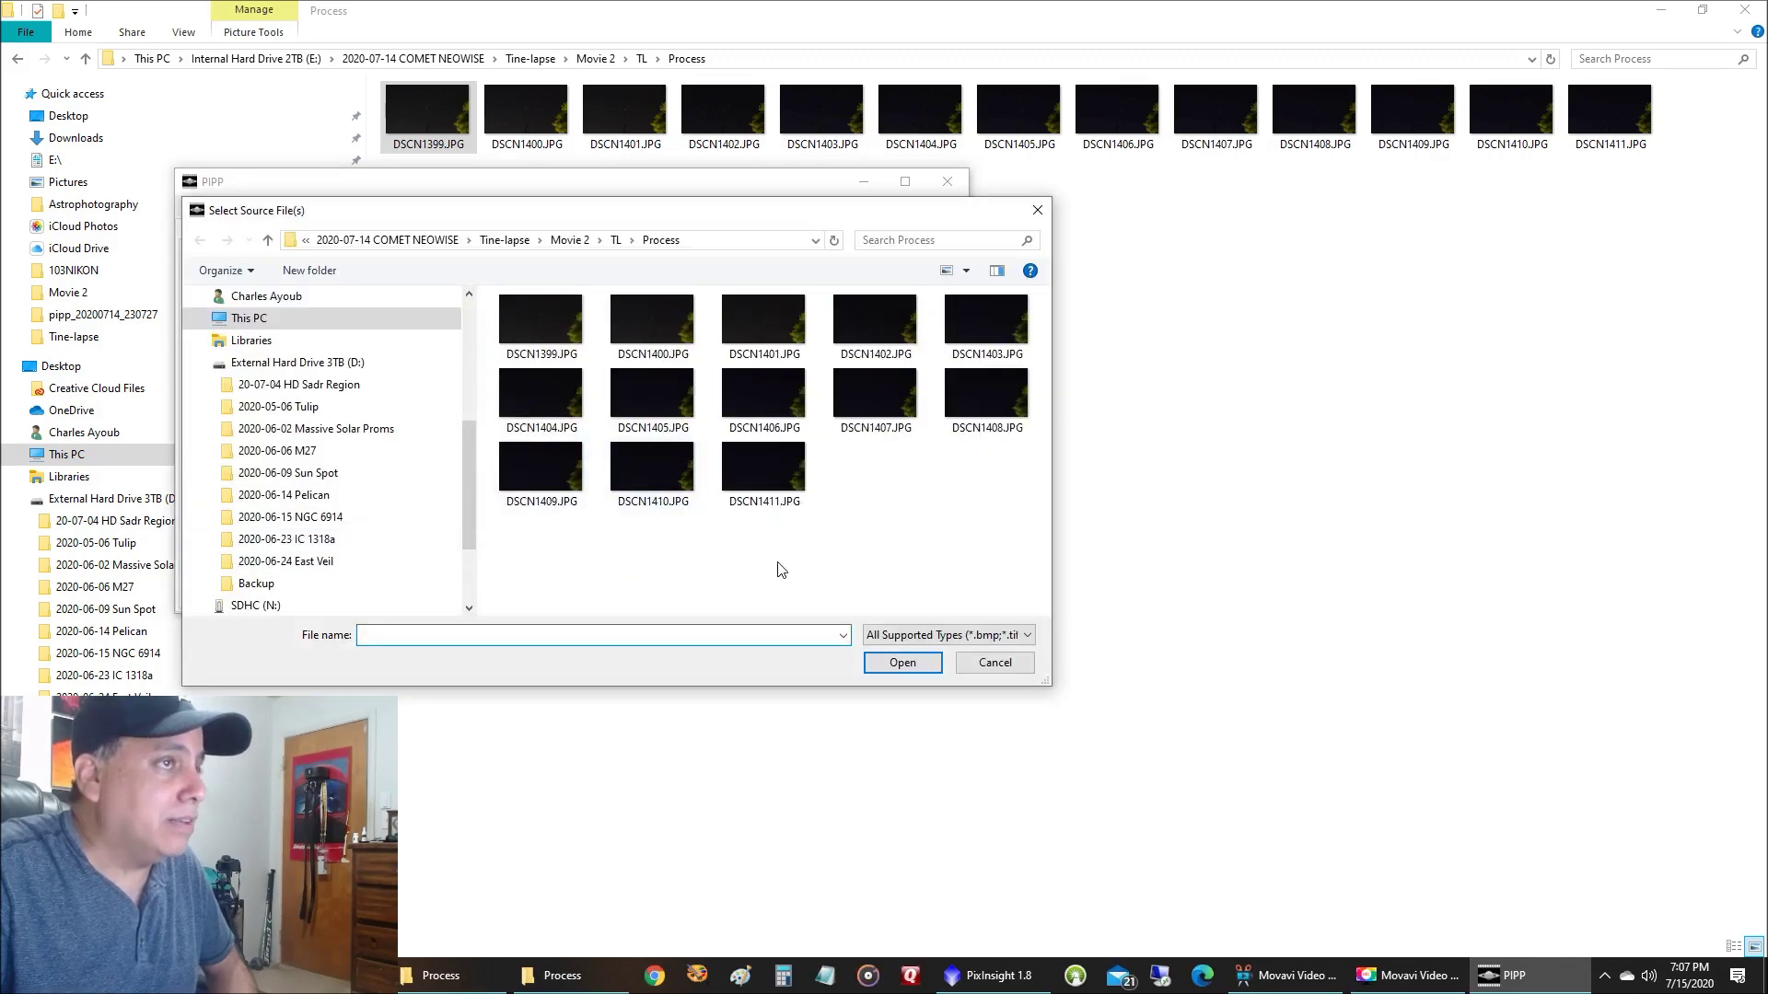
{"action": "key", "text": "ctrl+a"}
{"action": "left_click", "coordinate": [902, 662]}
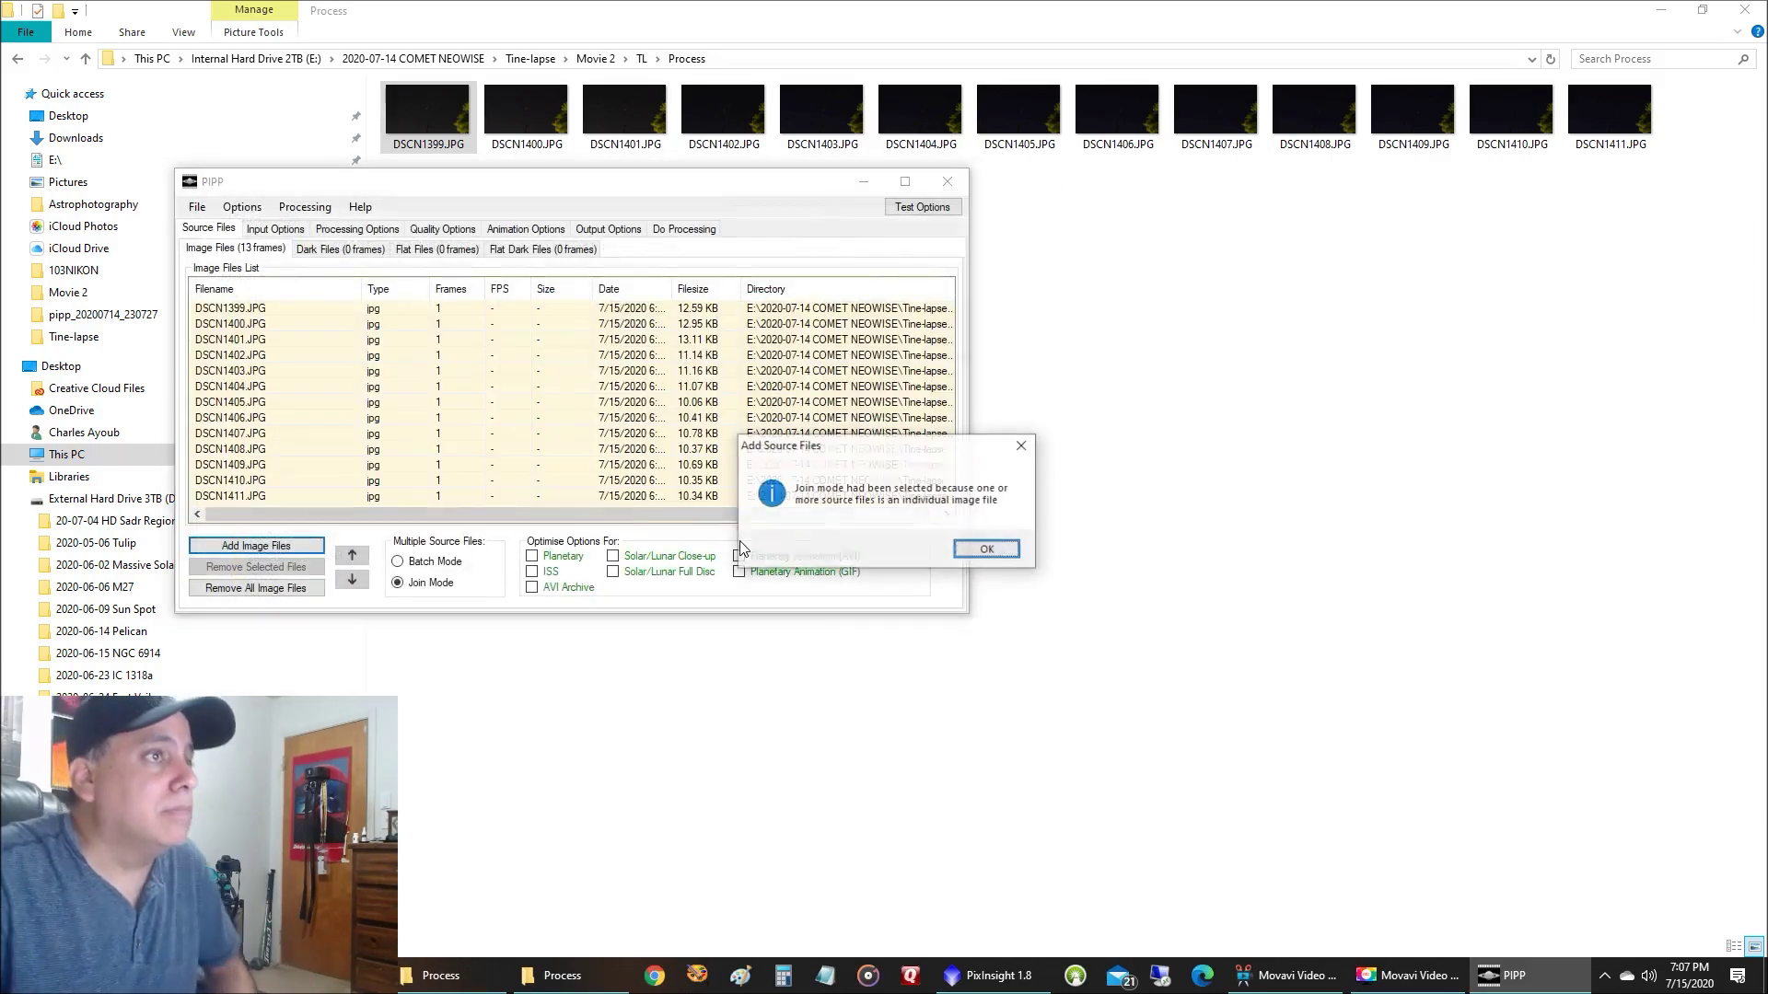
{"action": "left_click", "coordinate": [987, 550]}
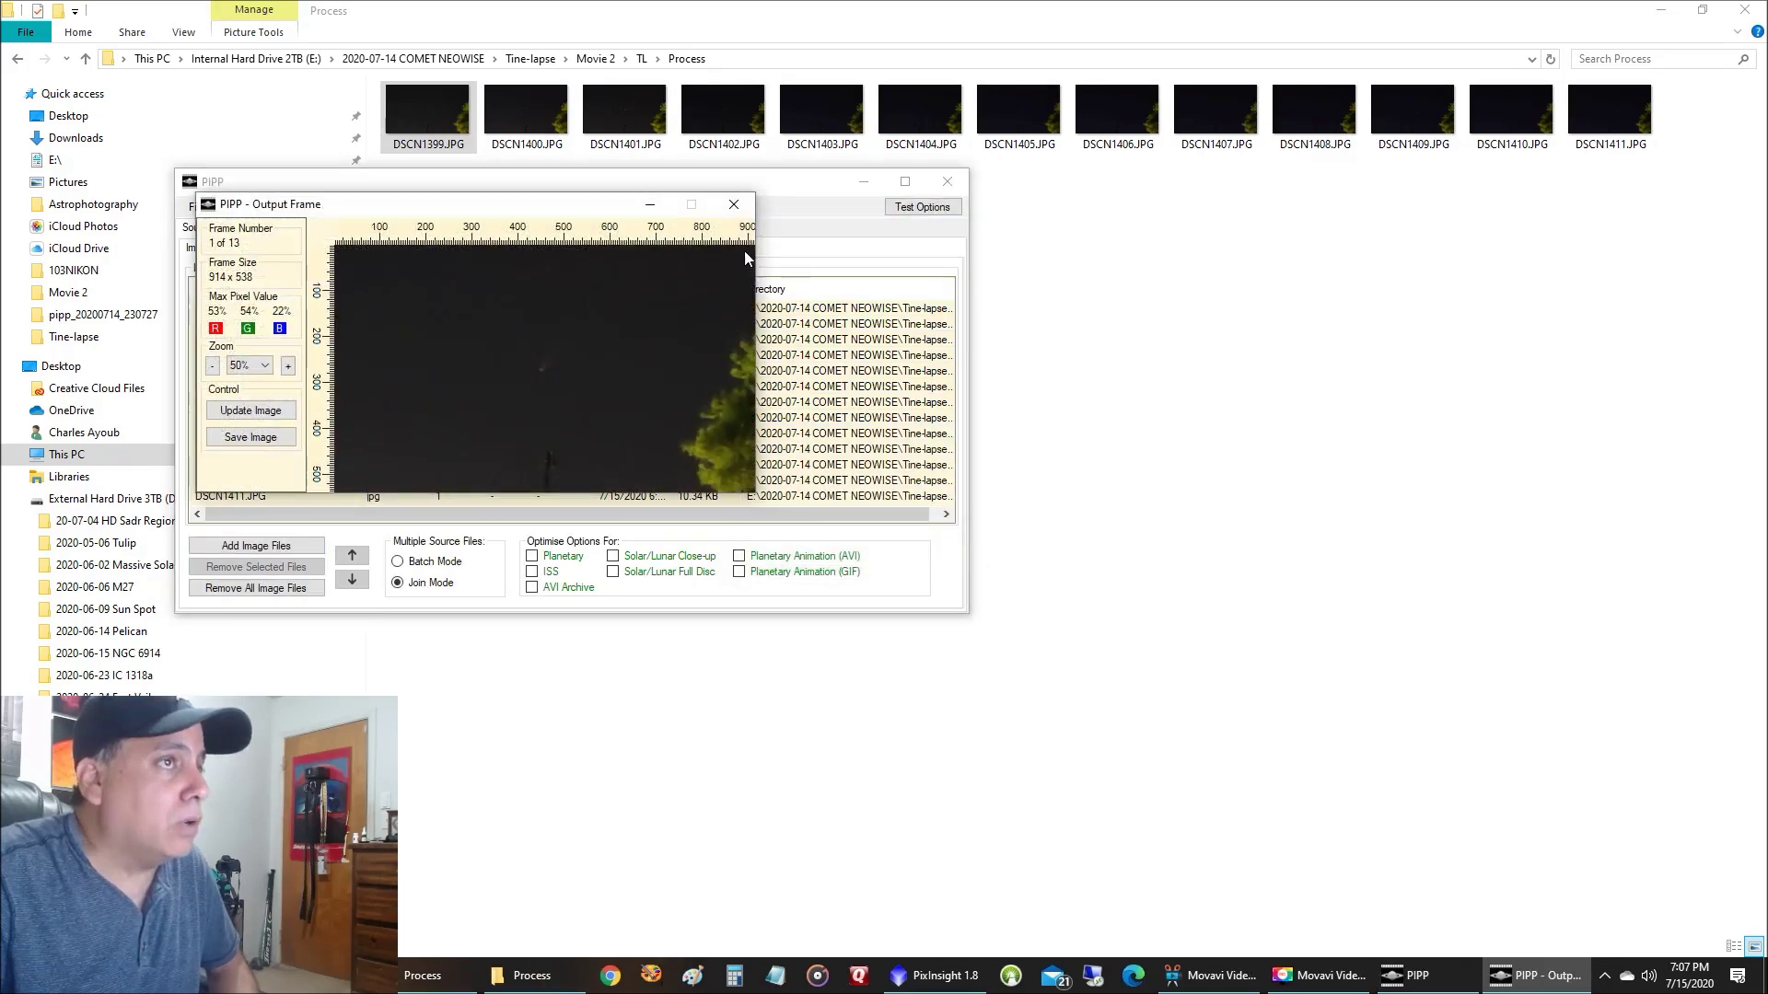
{"action": "left_click", "coordinate": [734, 204]}
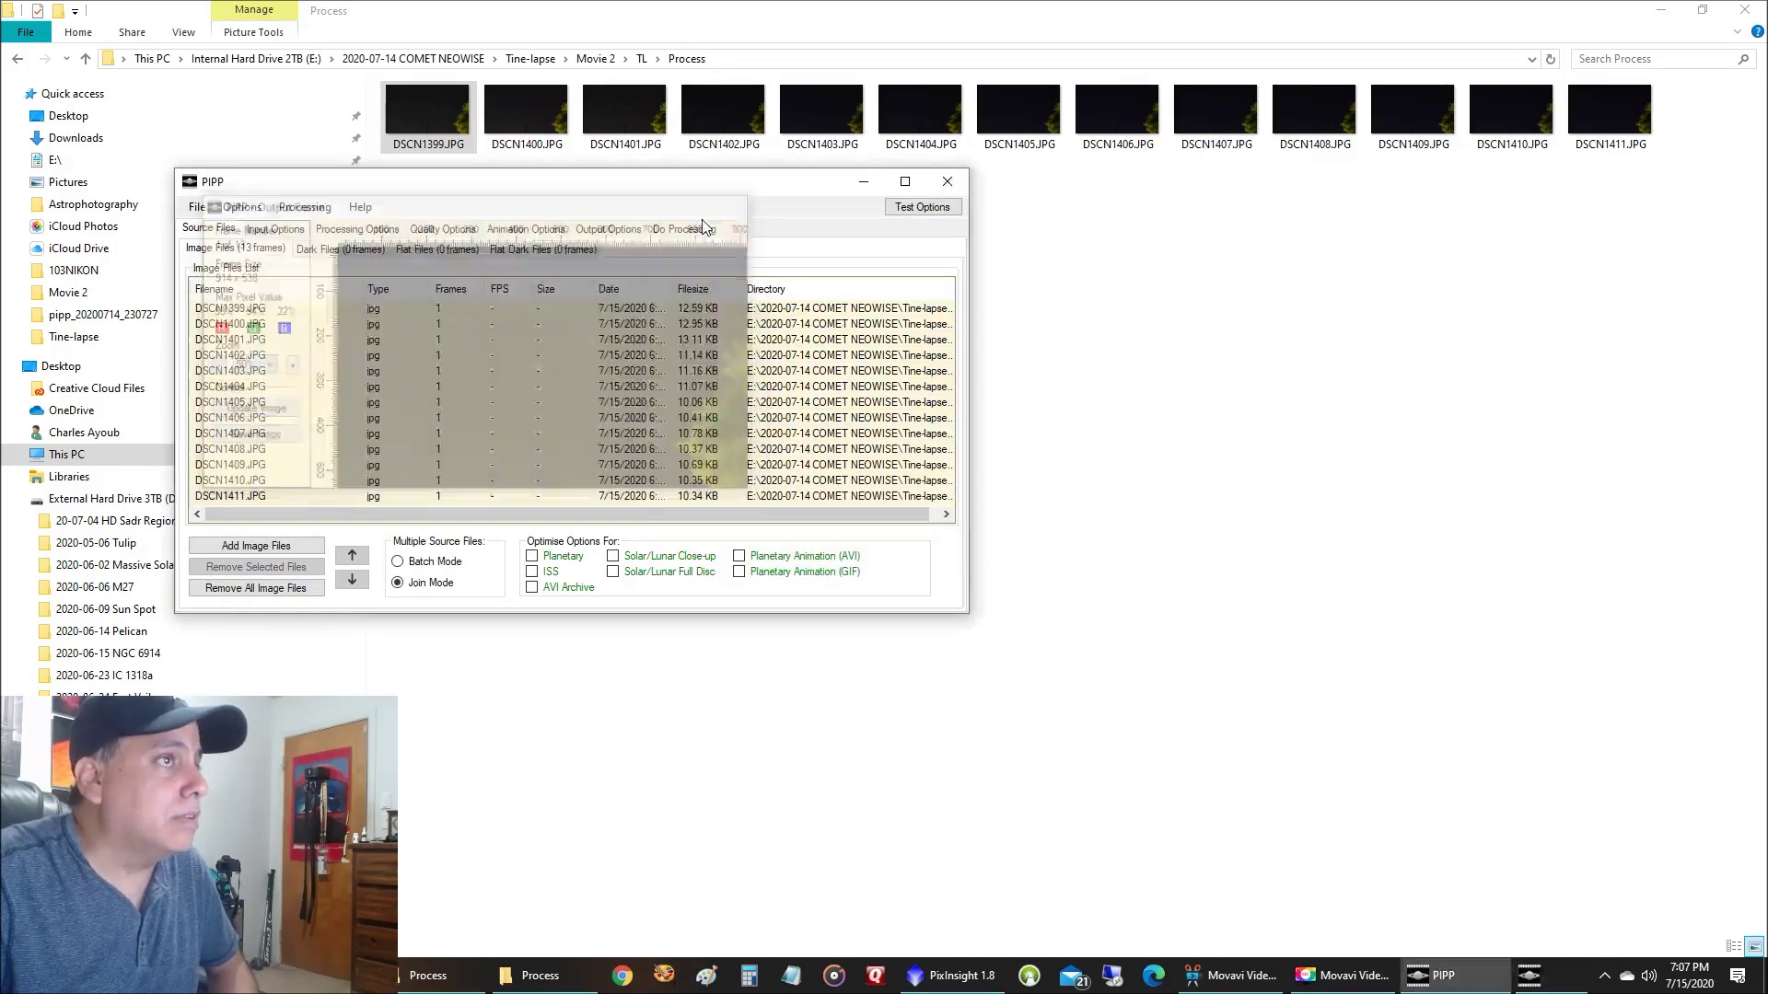
- Enable reverse play and set the output to an animated GIF at 10 fps
{"action": "left_click", "coordinate": [525, 228]}
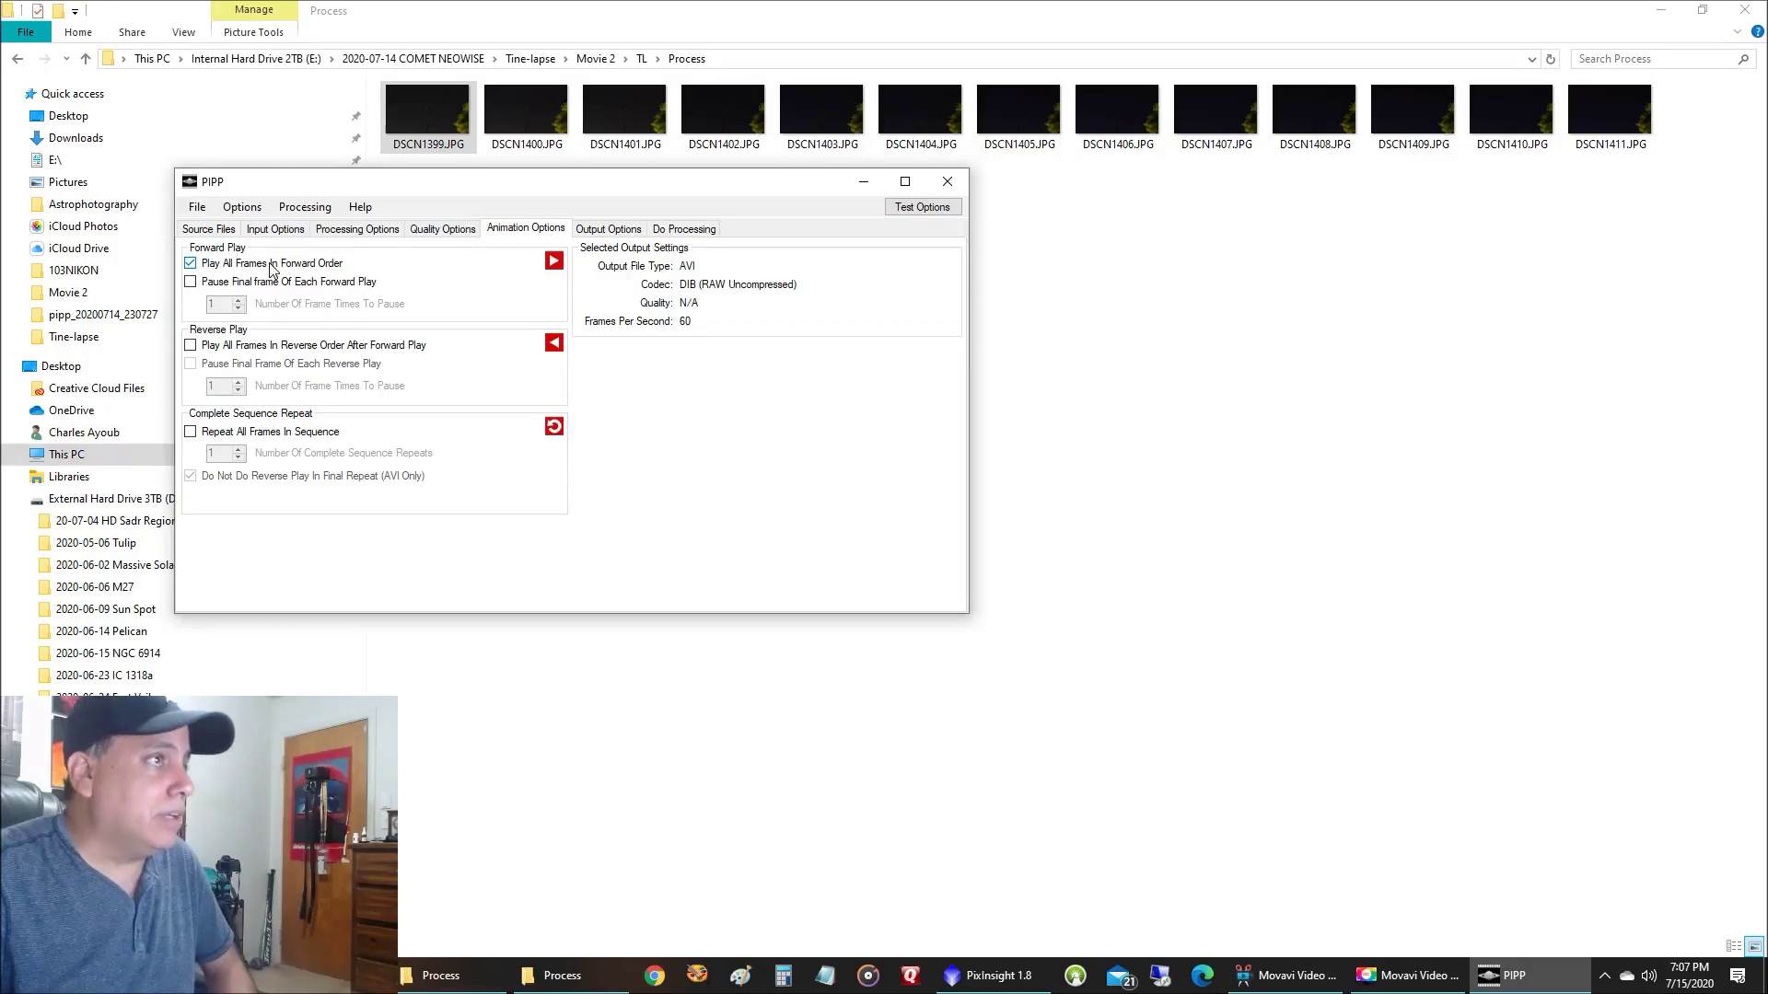
{"action": "left_click", "coordinate": [190, 346]}
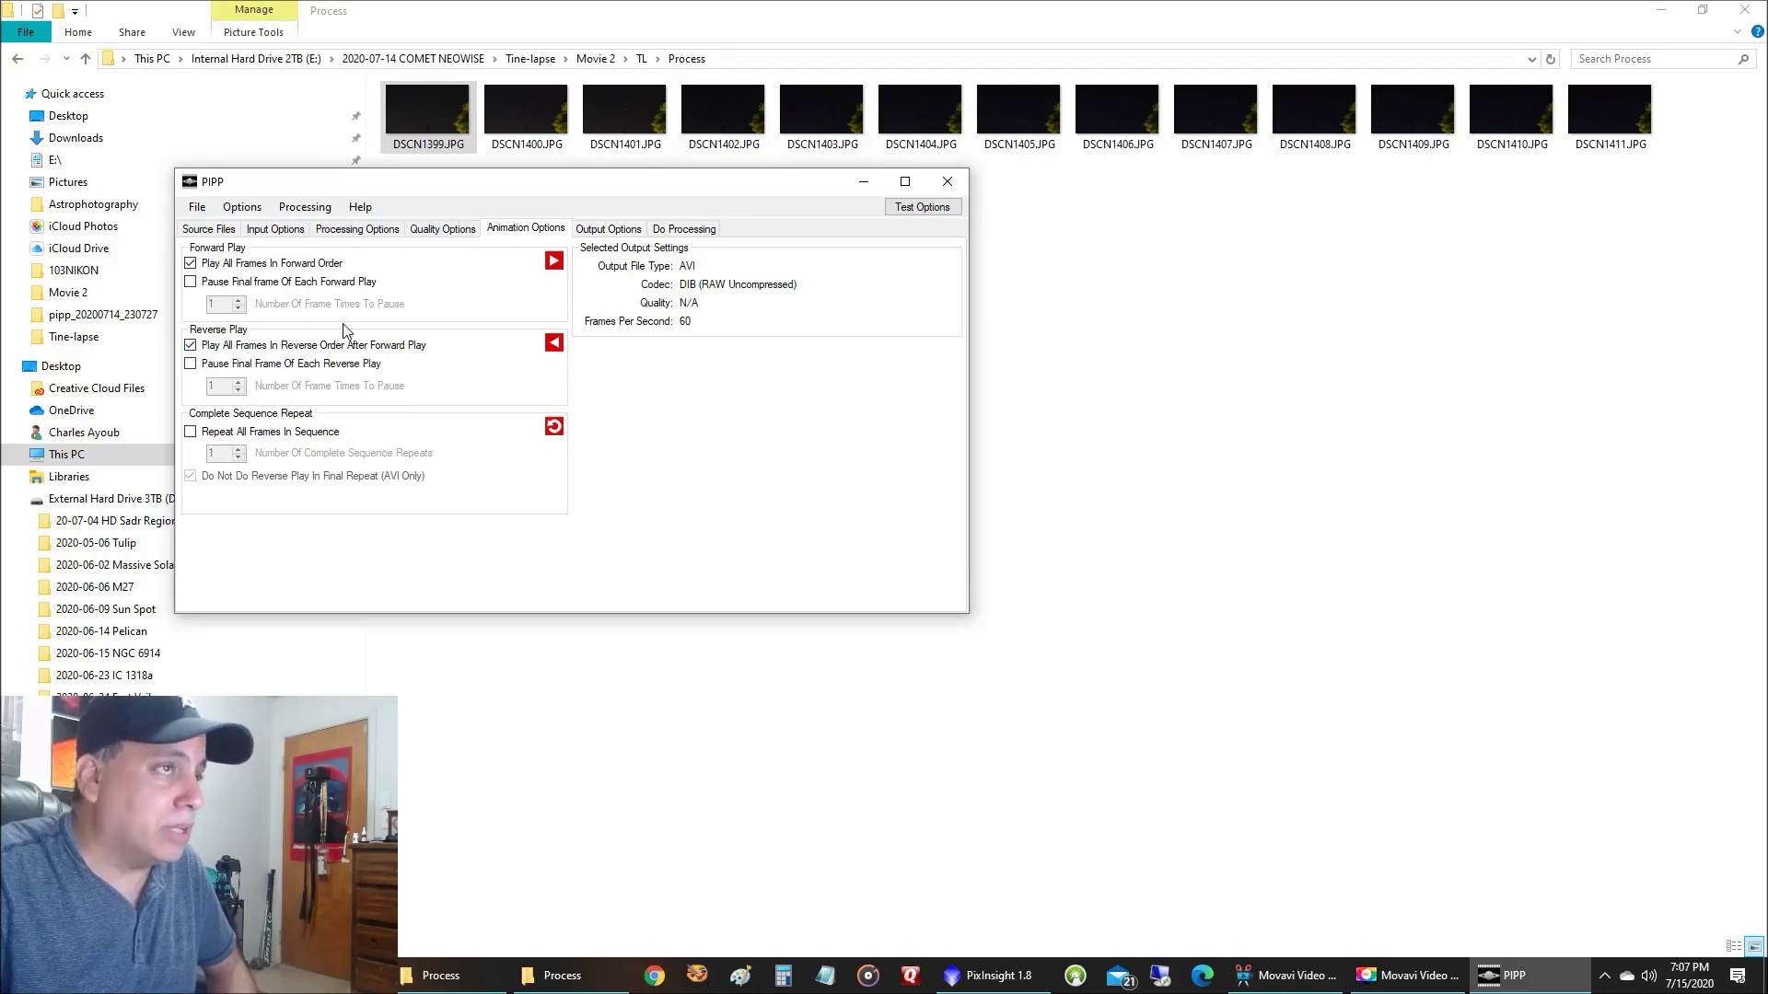
{"action": "left_click", "coordinate": [597, 232]}
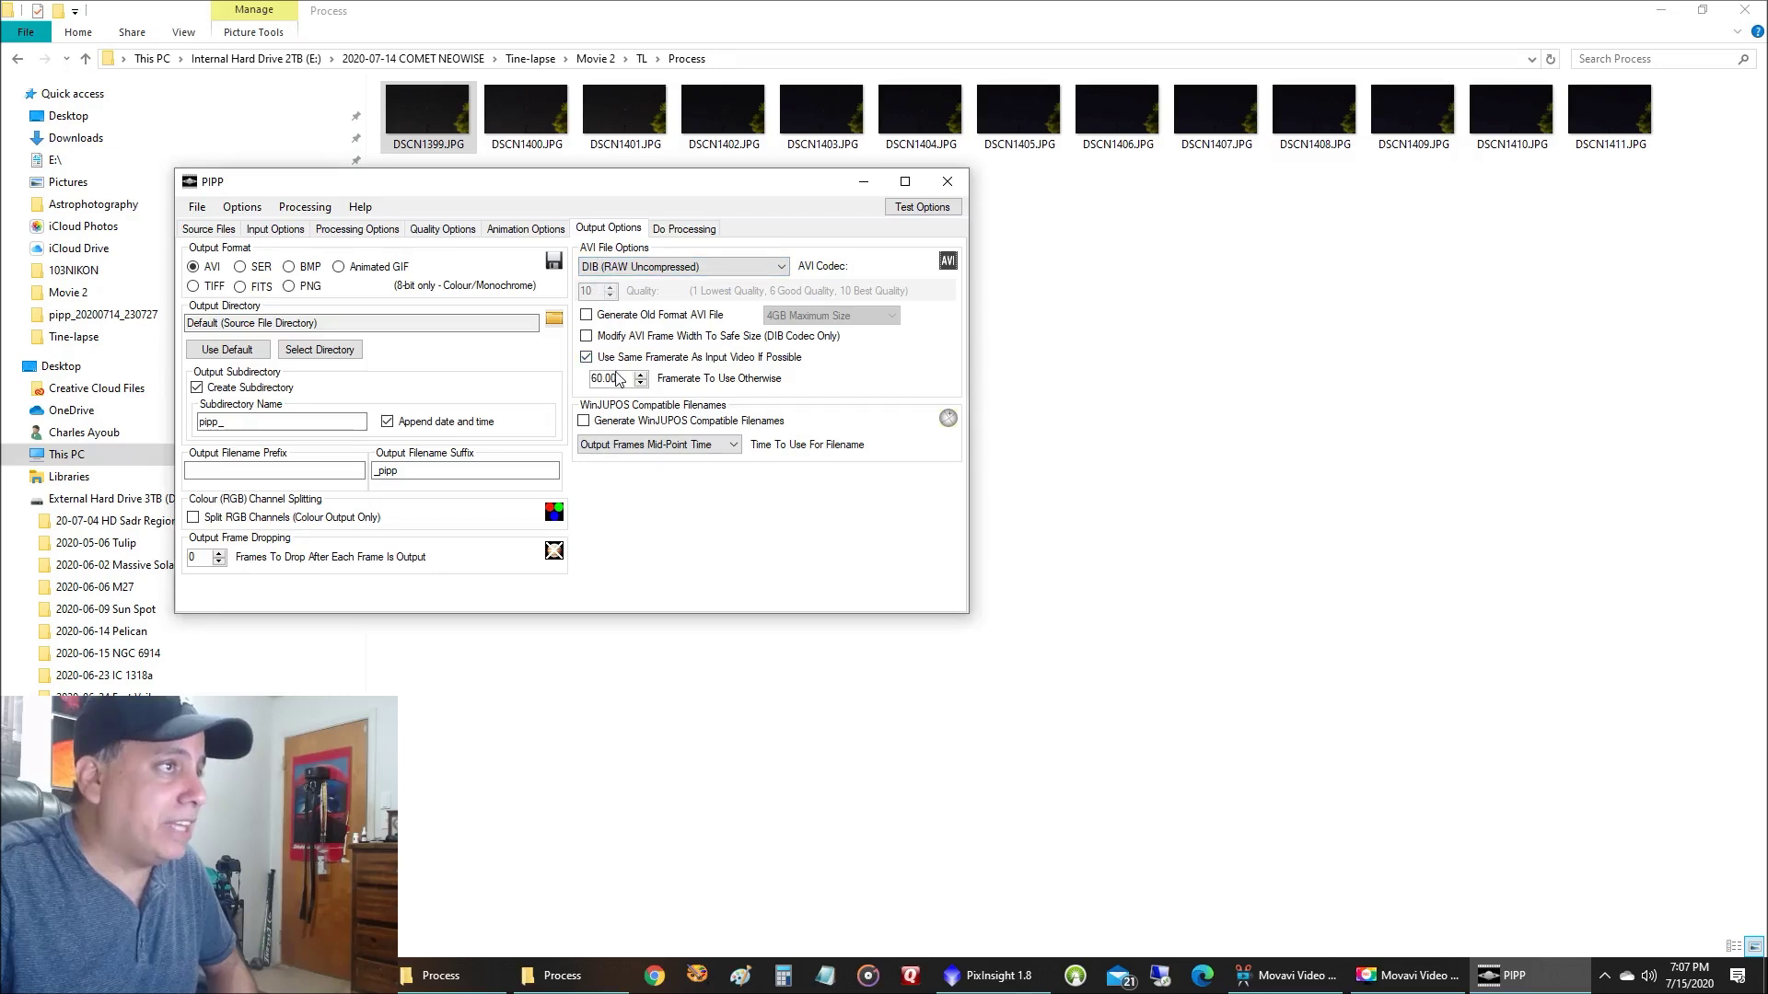
{"action": "left_click", "coordinate": [358, 269]}
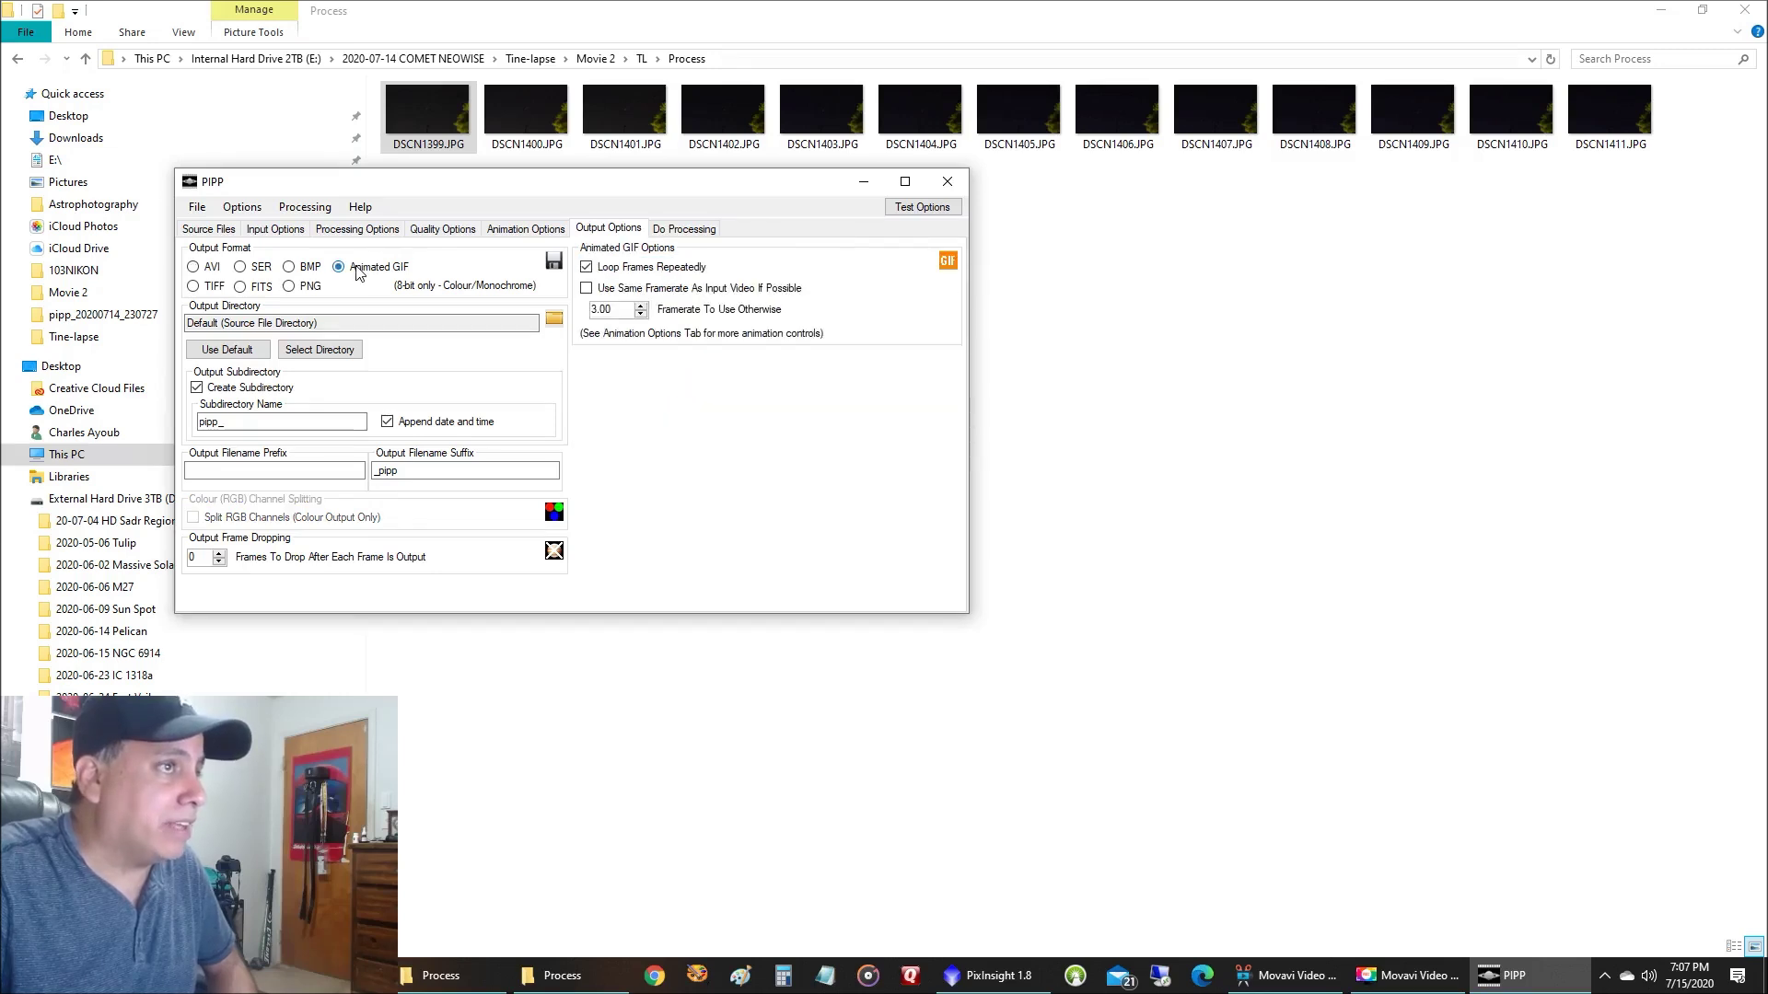
{"action": "double_click", "coordinate": [628, 316]}
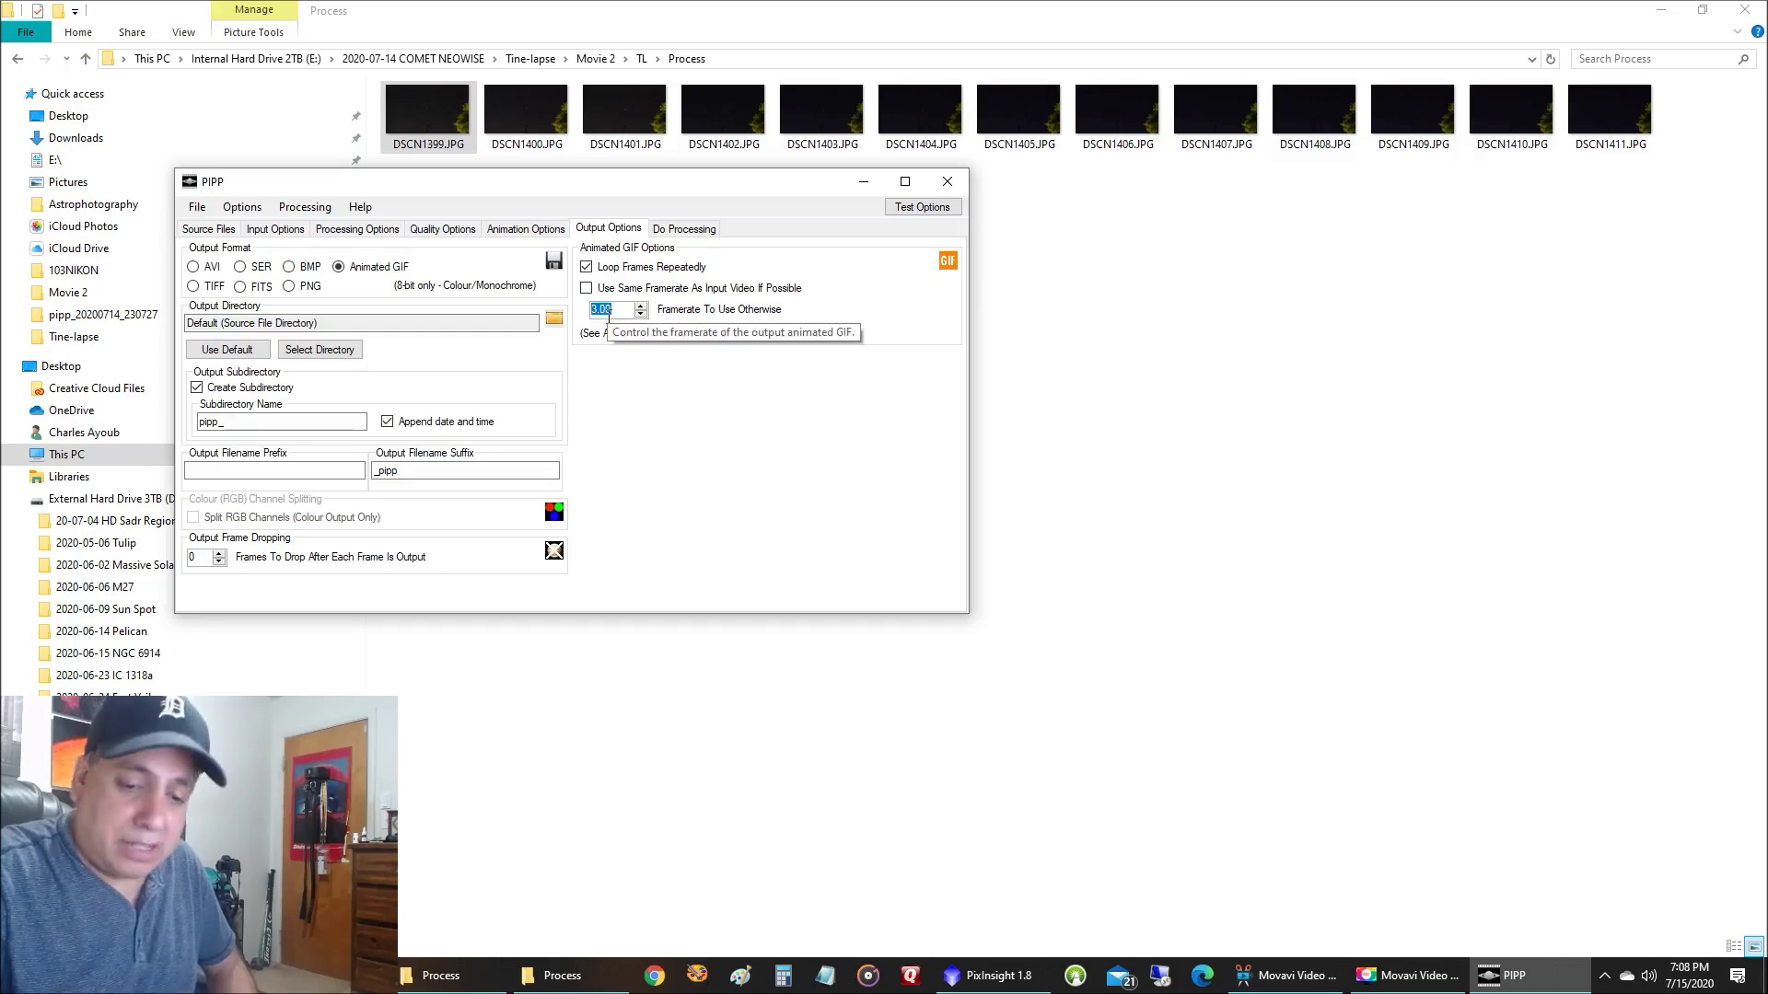
{"action": "type", "text": "1"}
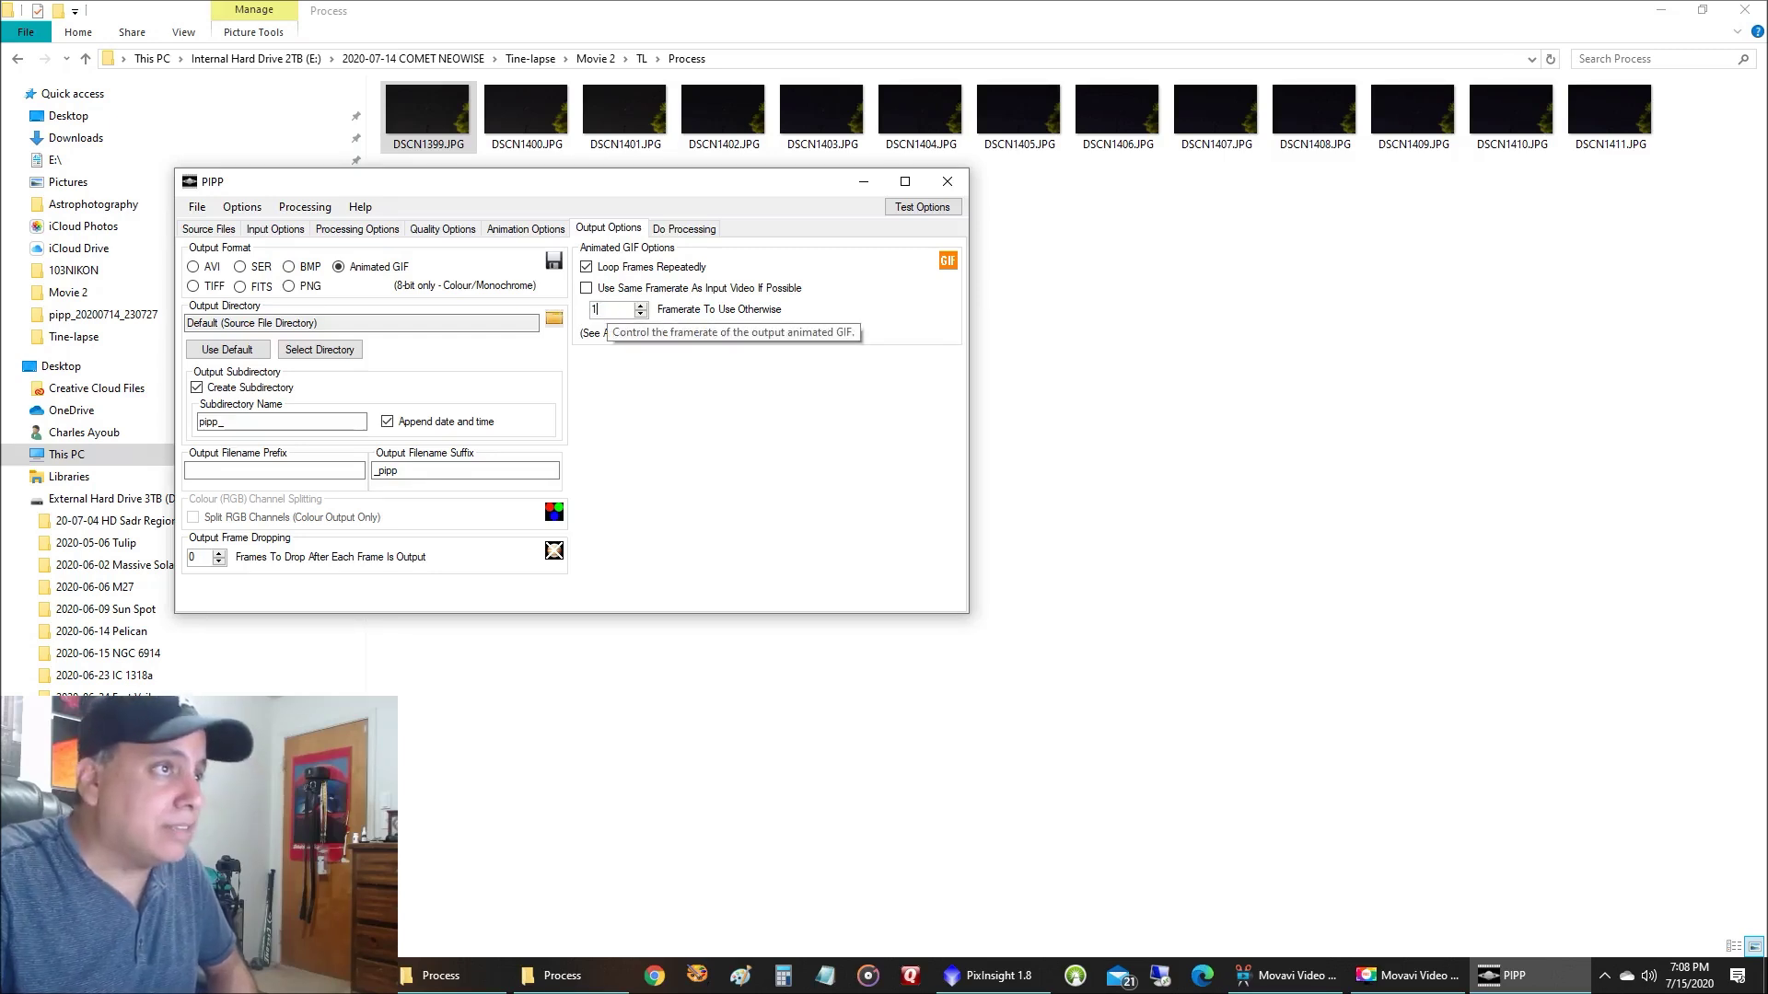
{"action": "type", "text": "0"}
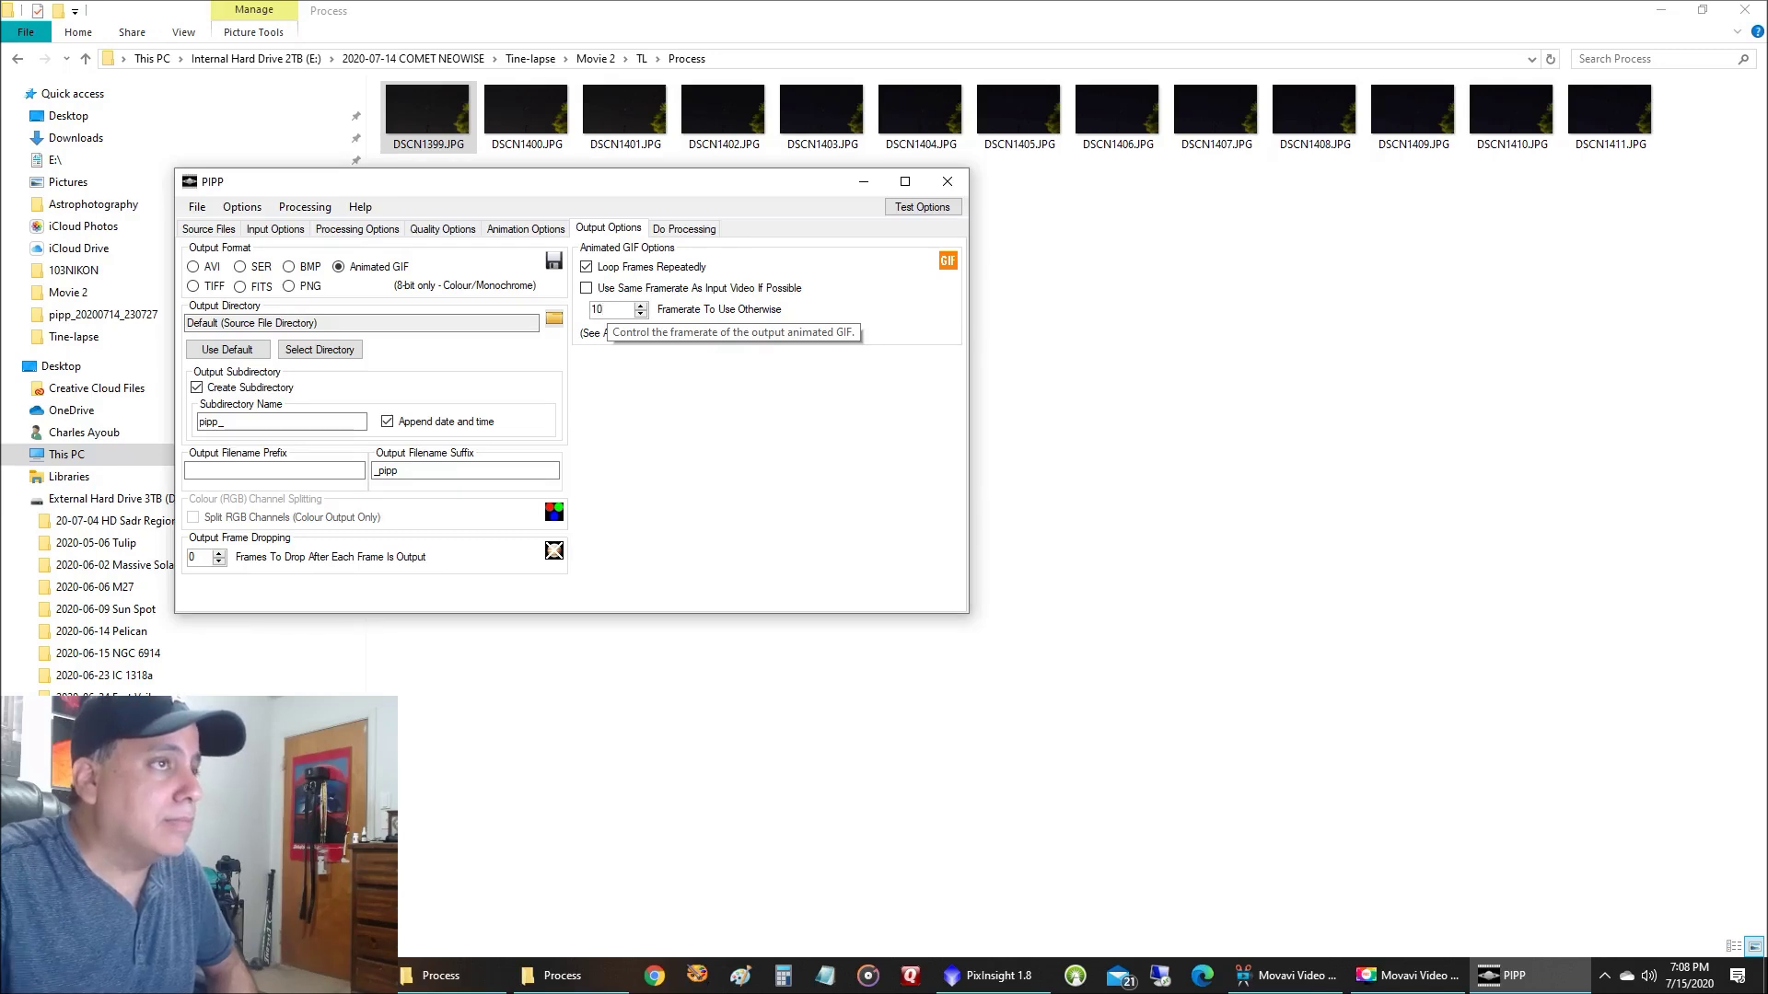
- Process the frames into DSCN1399_pipp.gif and open the resulting animation
{"action": "left_click", "coordinate": [665, 232]}
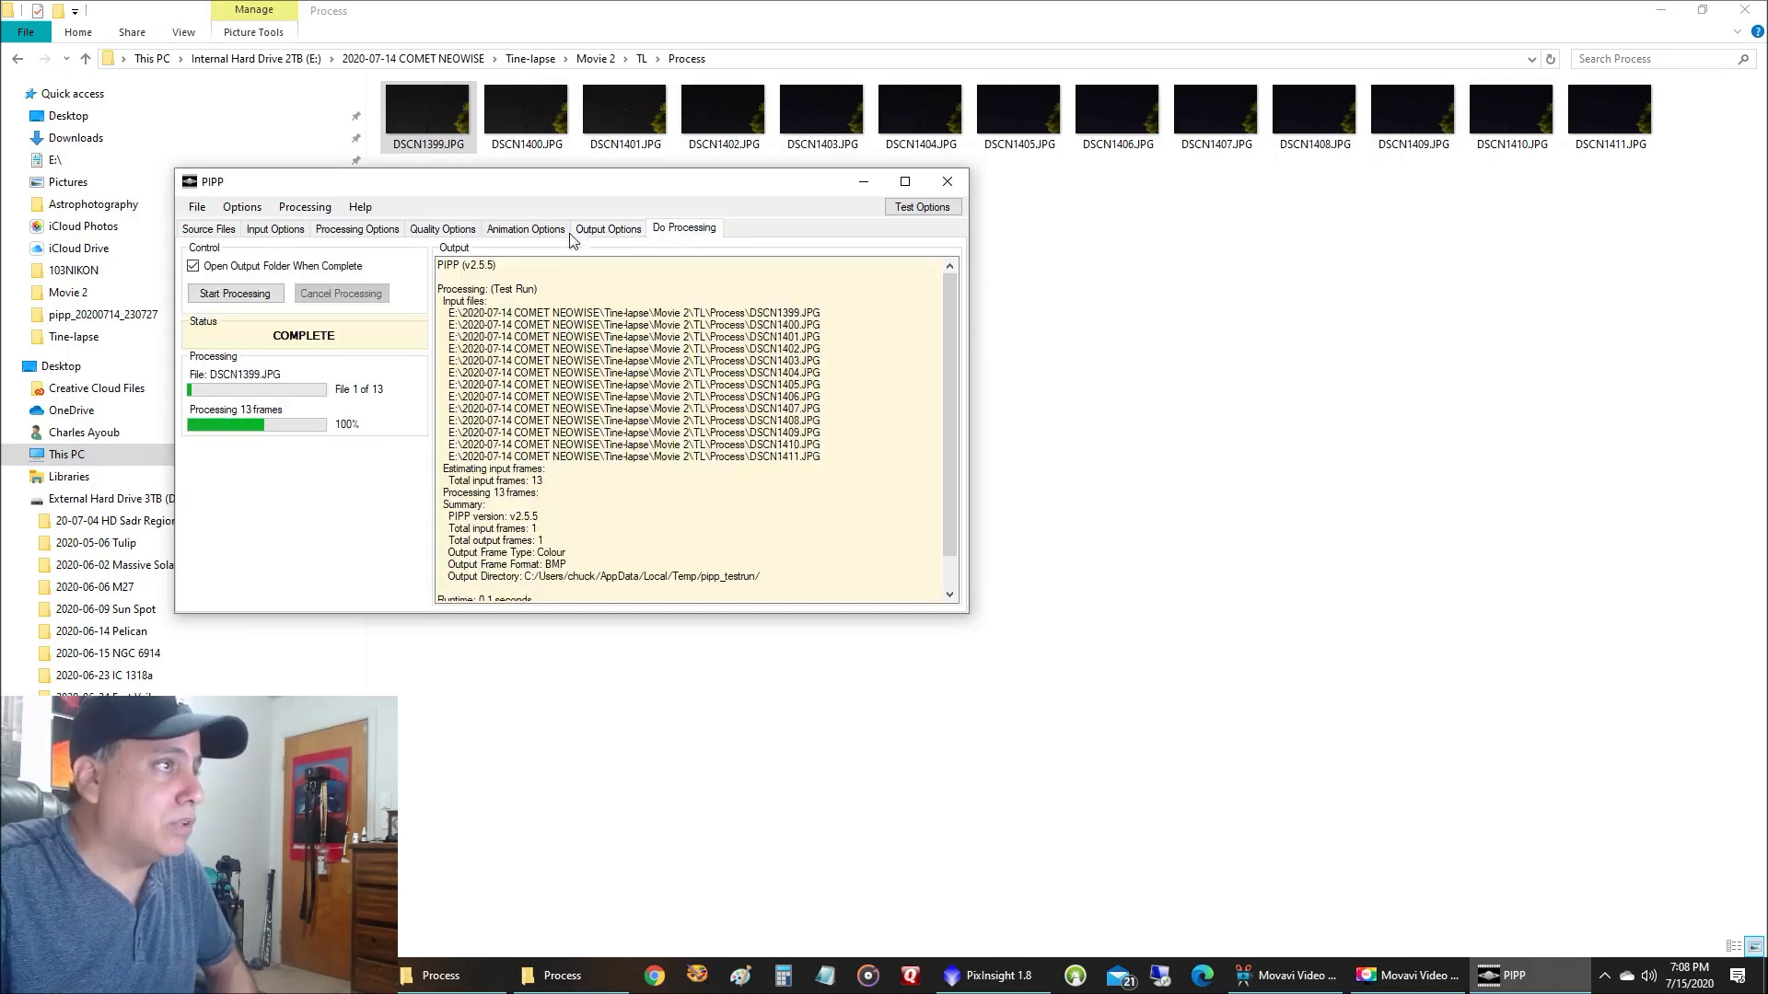
{"action": "left_click", "coordinate": [247, 298]}
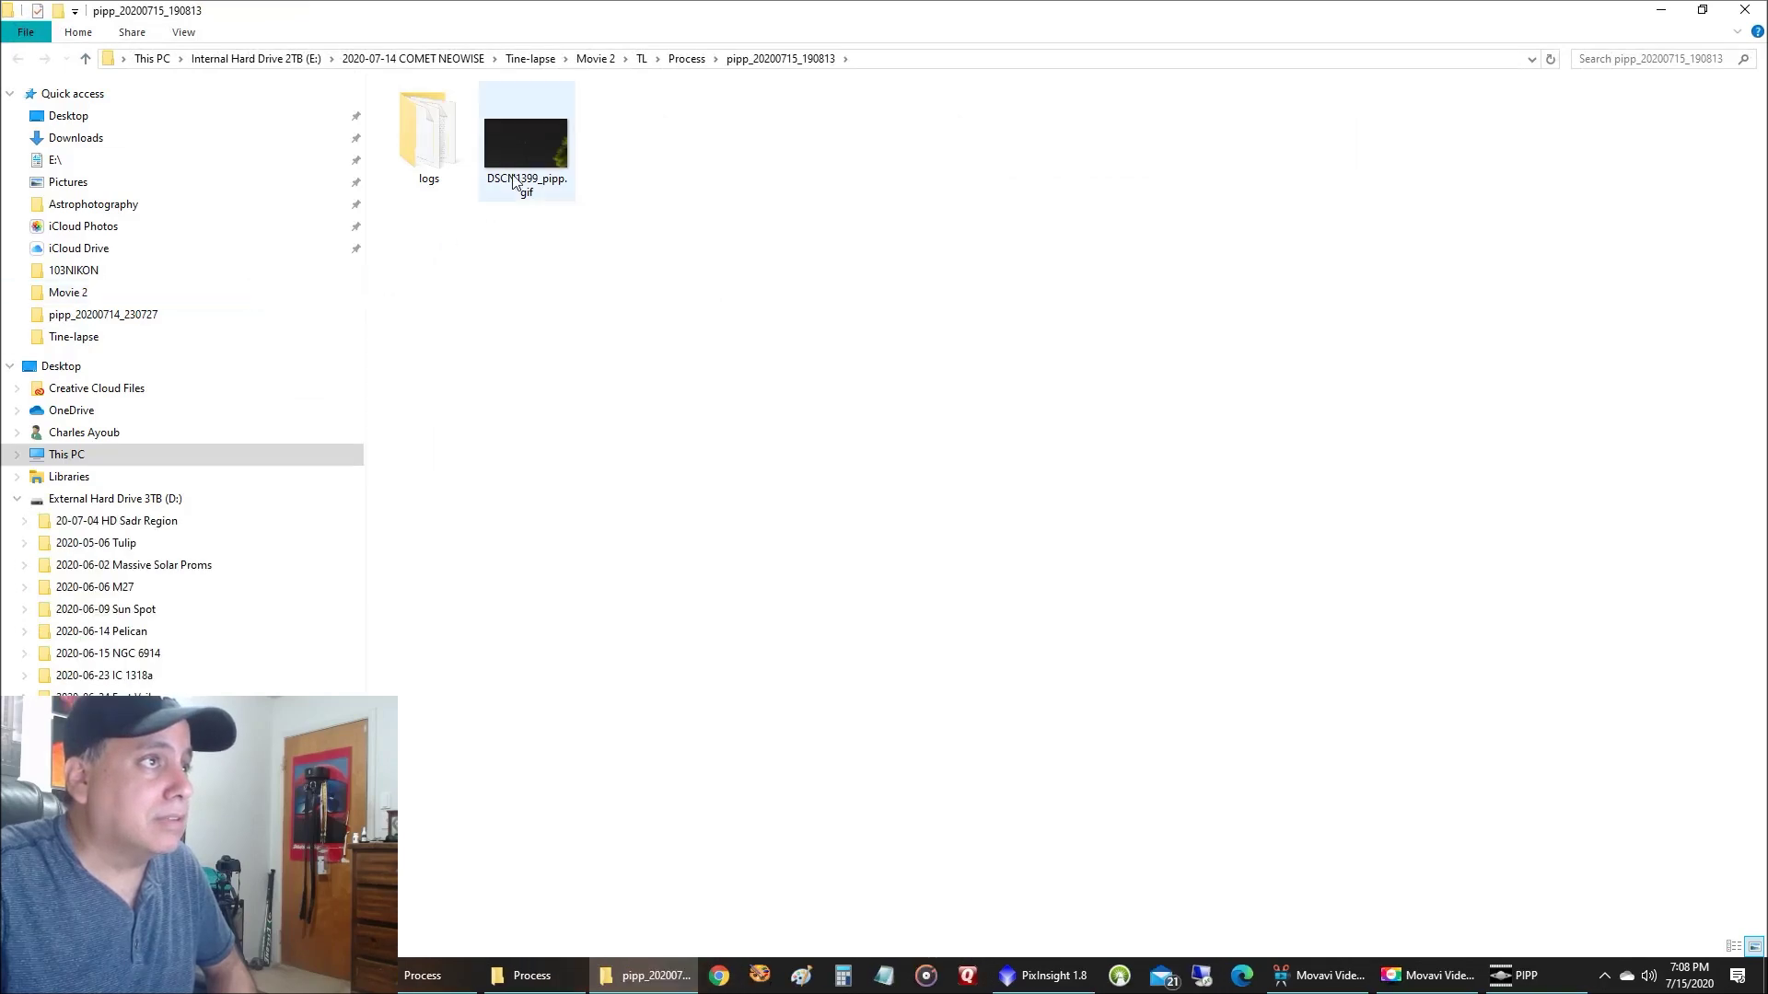
{"action": "double_click", "coordinate": [513, 180]}
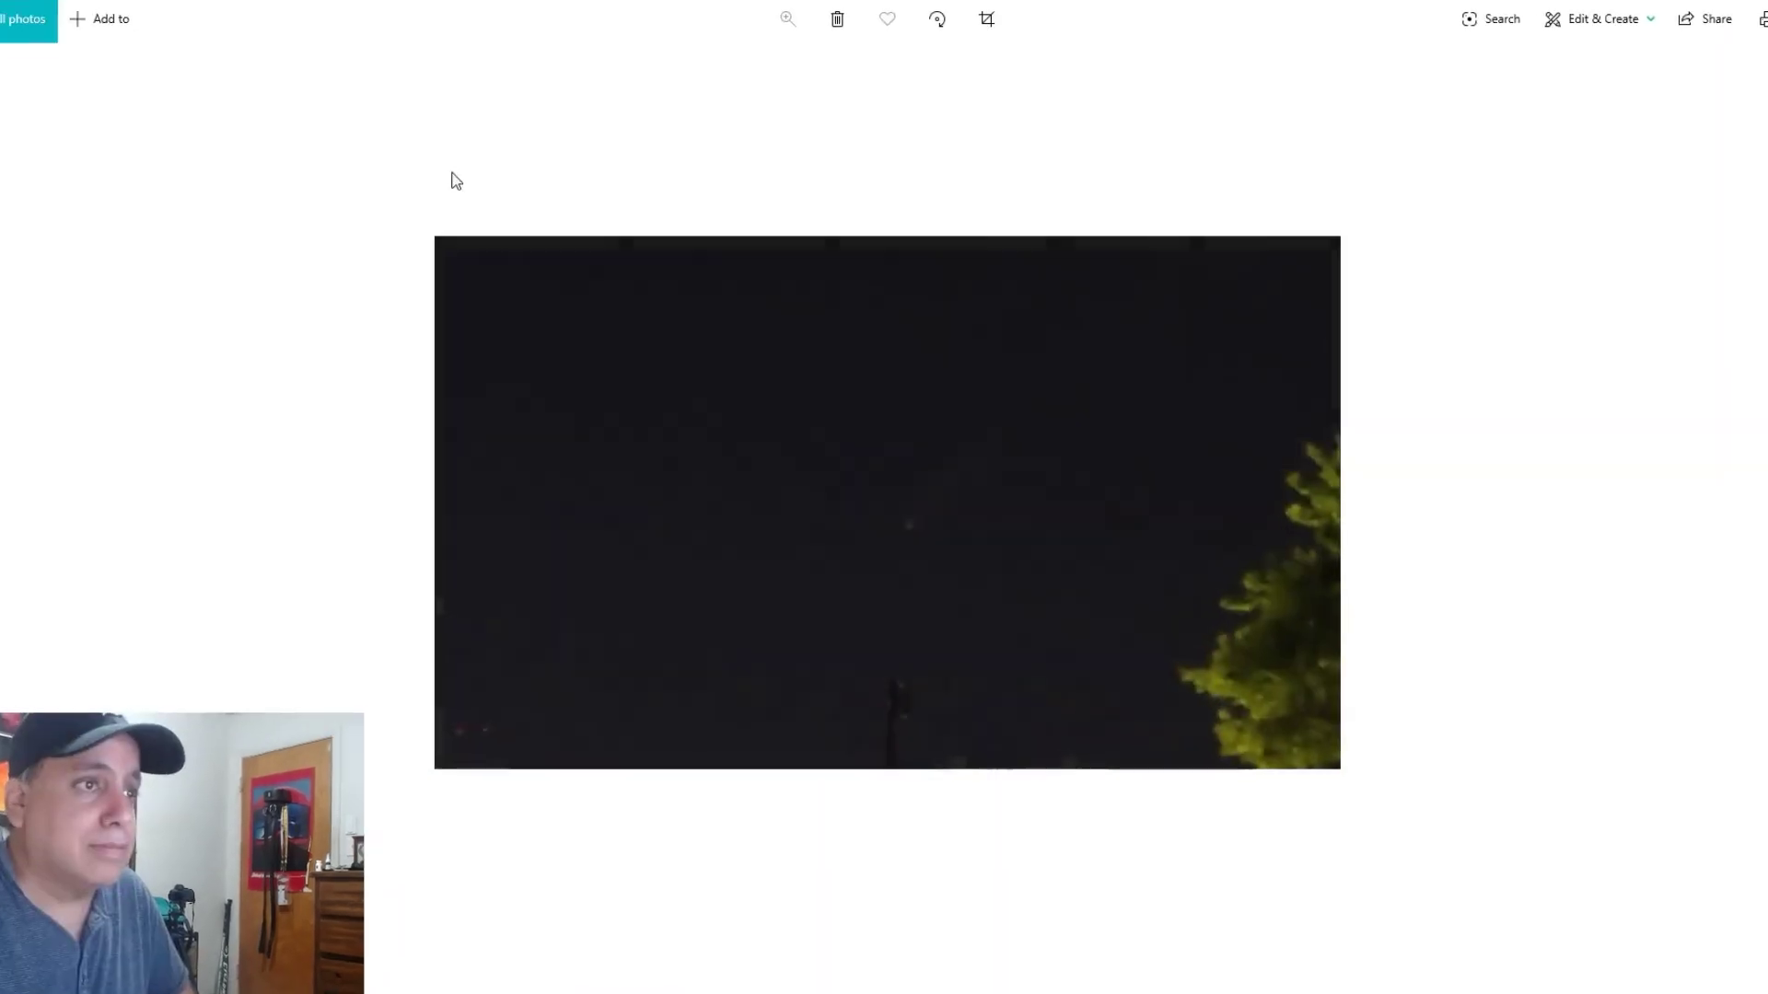